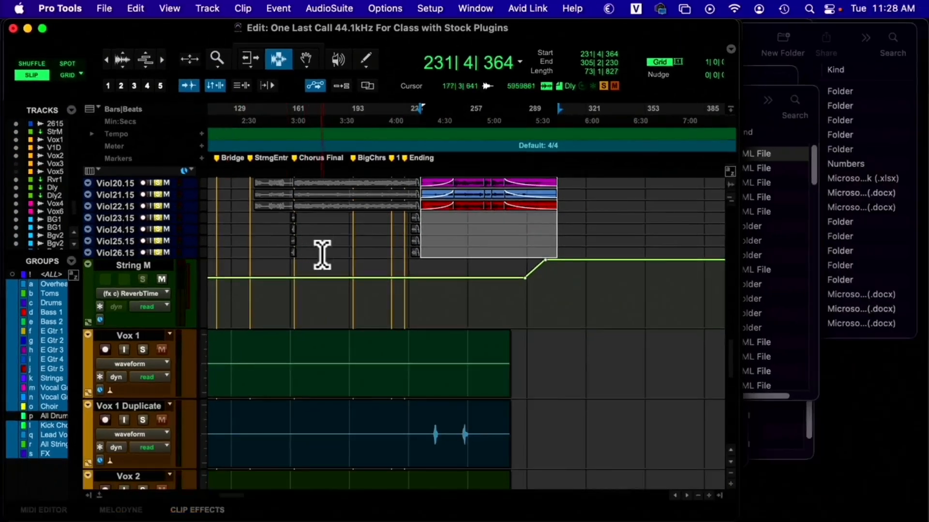
- Examine the session's tracks and sections, from the drums and guitars down to the violin, viola and vocal tracks around the ending
scroll(322, 255, "up", 10)
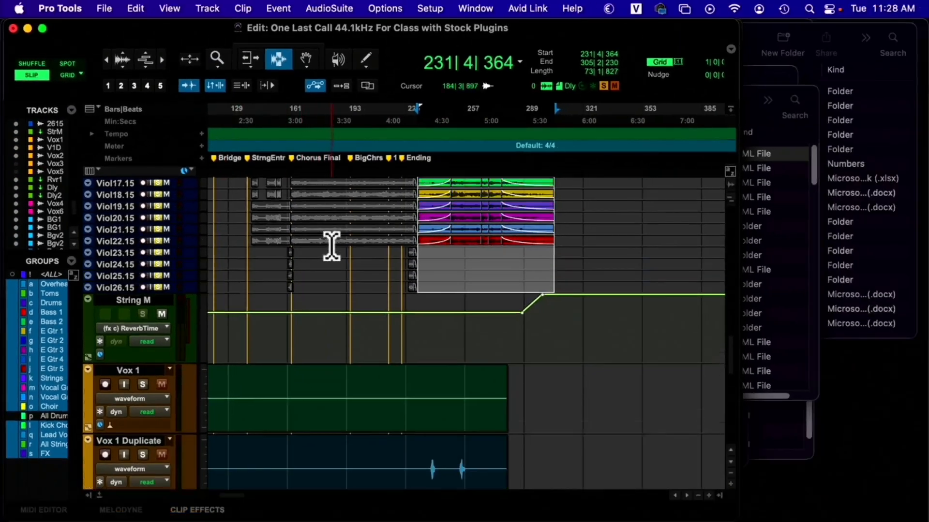
scroll(332, 248, "up", 15)
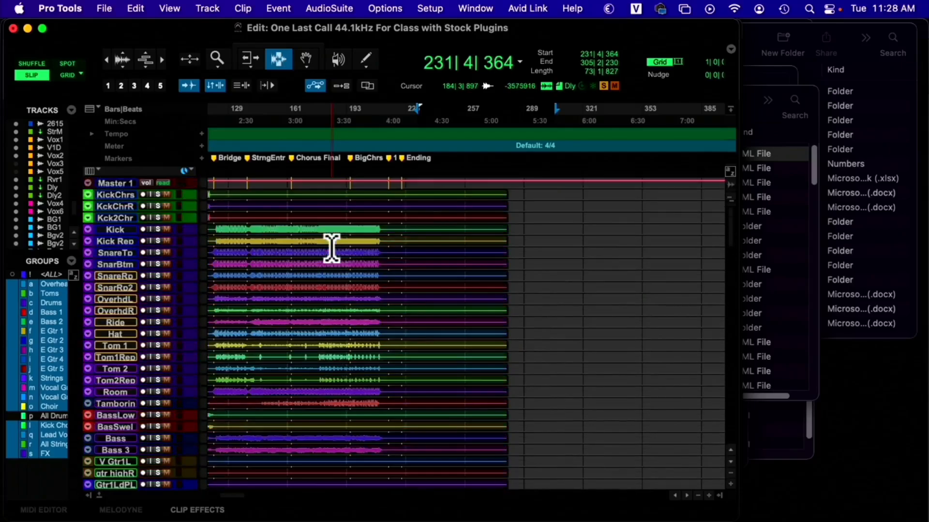
scroll(291, 223, "left", 10)
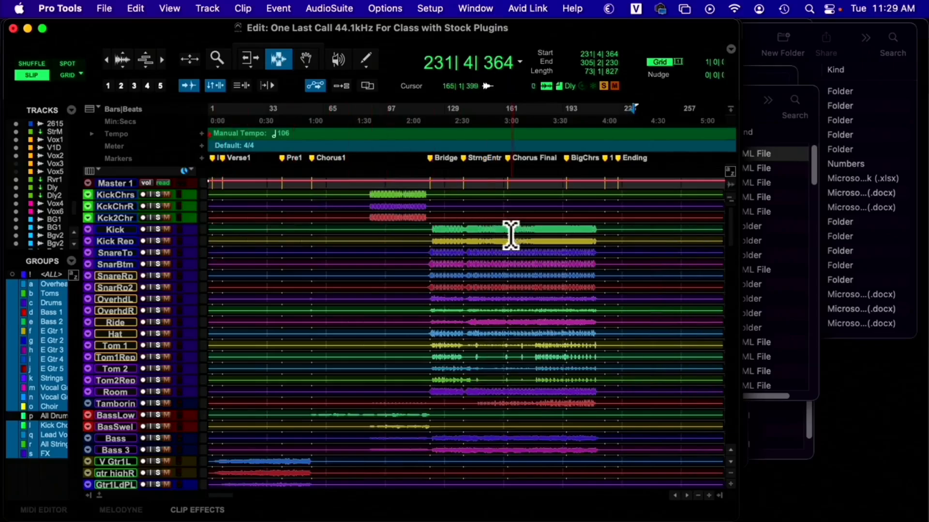
scroll(511, 236, "right", 5)
scroll(498, 237, "right", 3)
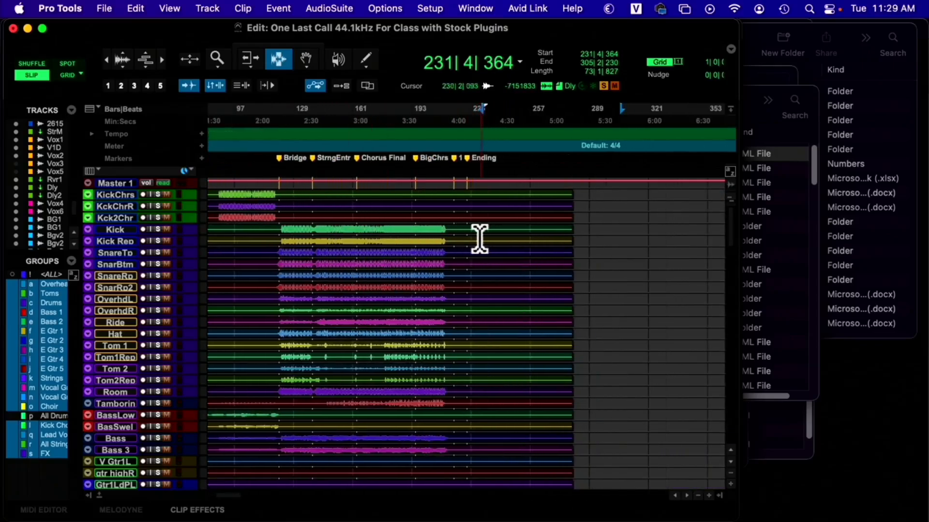
scroll(467, 237, "down", 4)
scroll(467, 237, "down", 15)
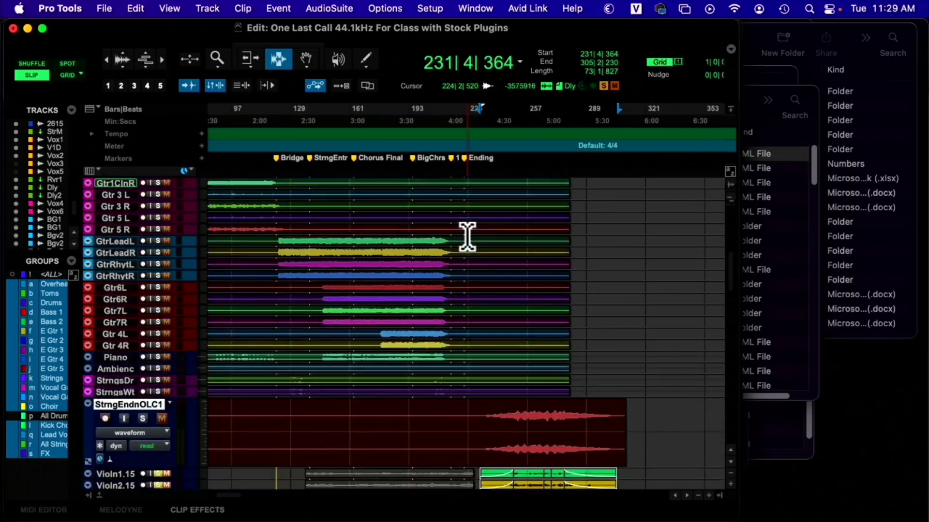
scroll(467, 237, "down", 5)
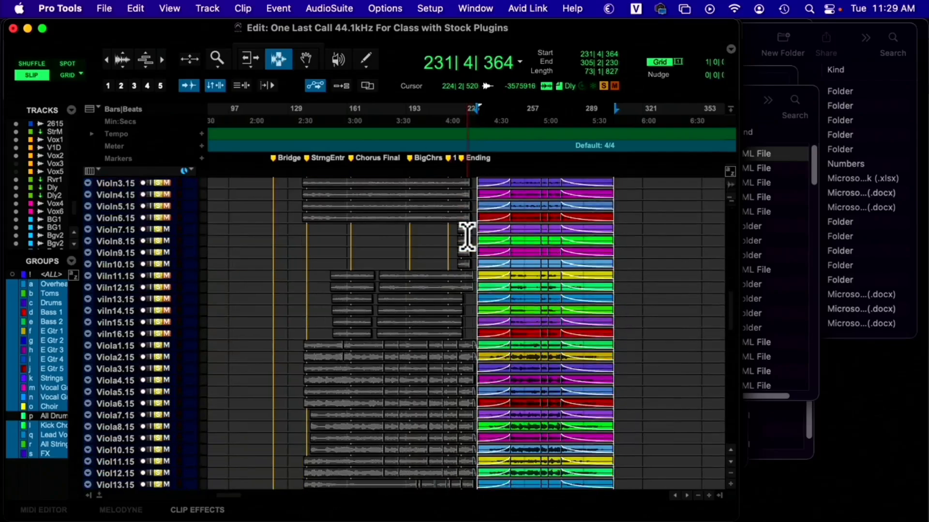
scroll(467, 237, "up", 5)
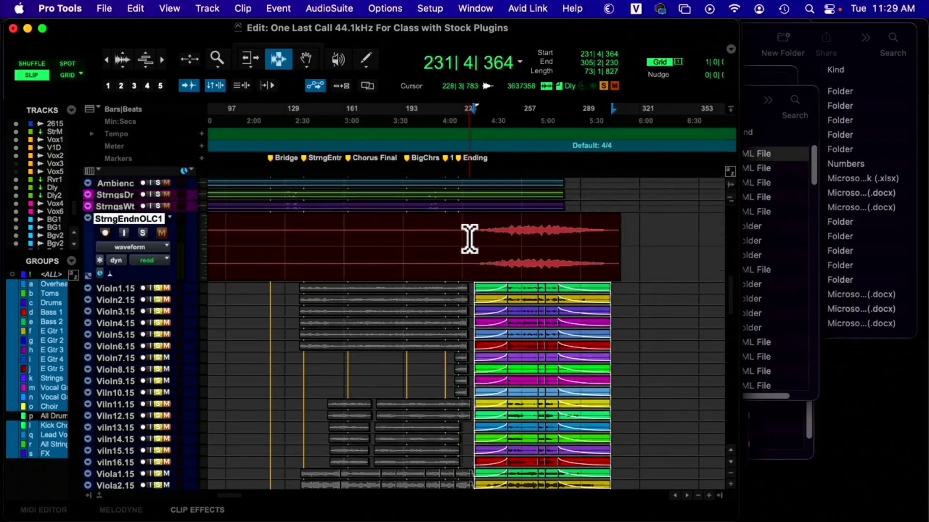
scroll(471, 256, "down", 5)
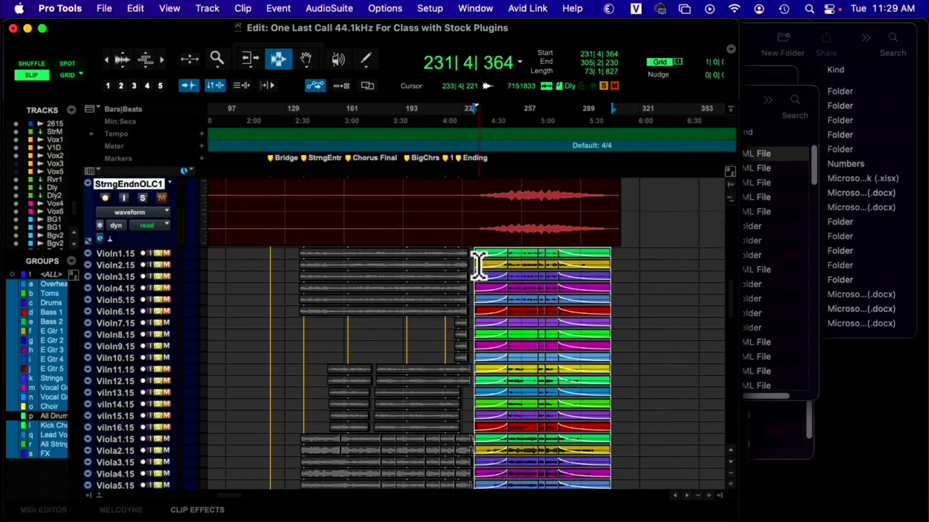
scroll(476, 264, "down", 10)
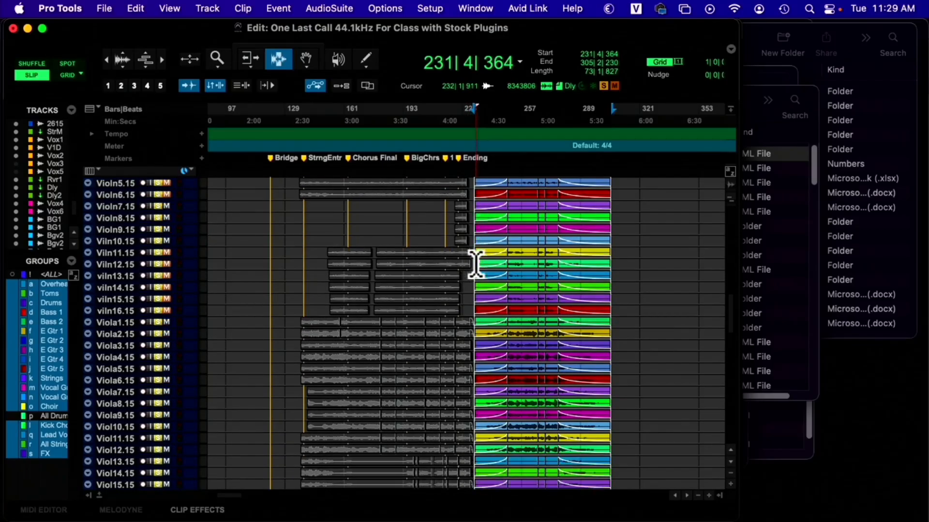
scroll(476, 263, "down", 15)
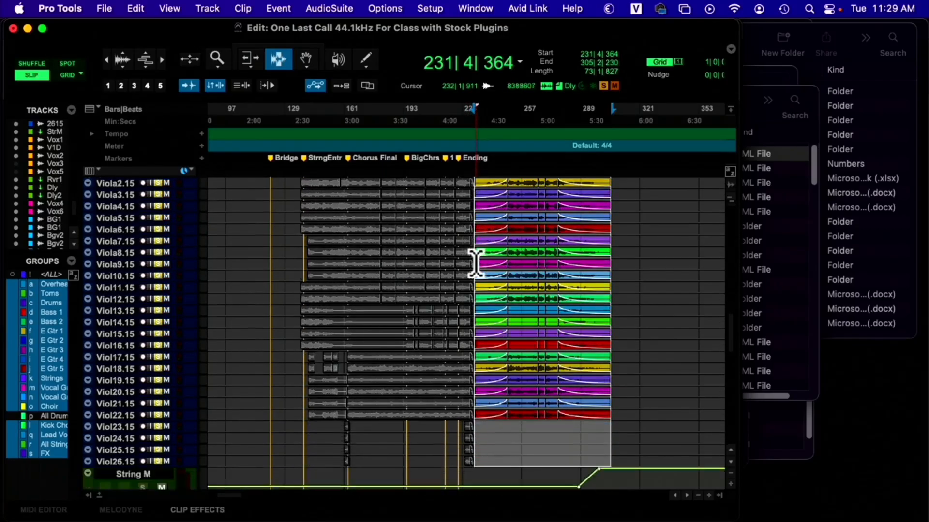
scroll(476, 264, "down", 10)
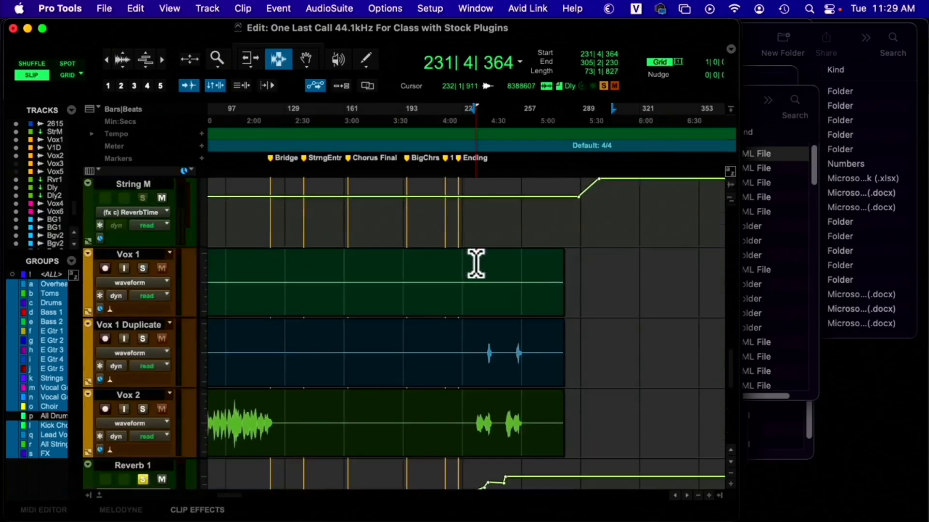
scroll(476, 263, "up", 10)
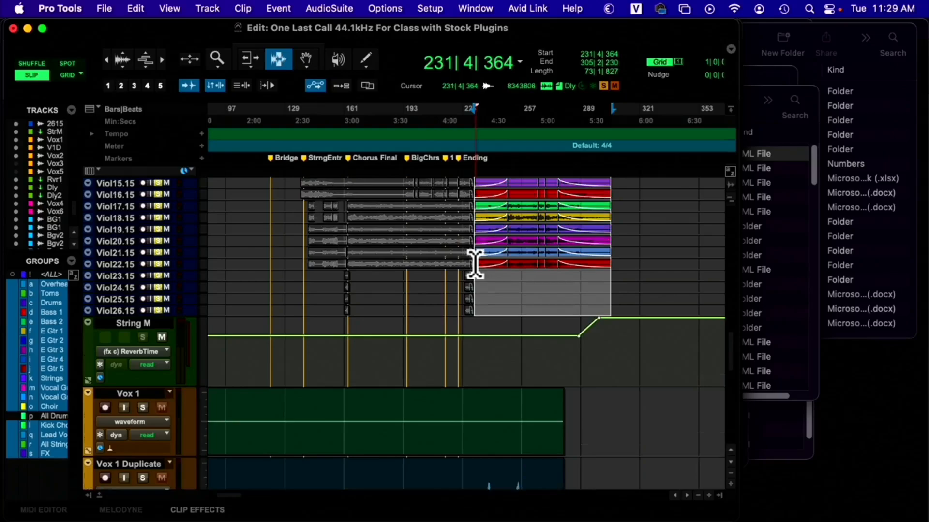
scroll(476, 263, "up", 10)
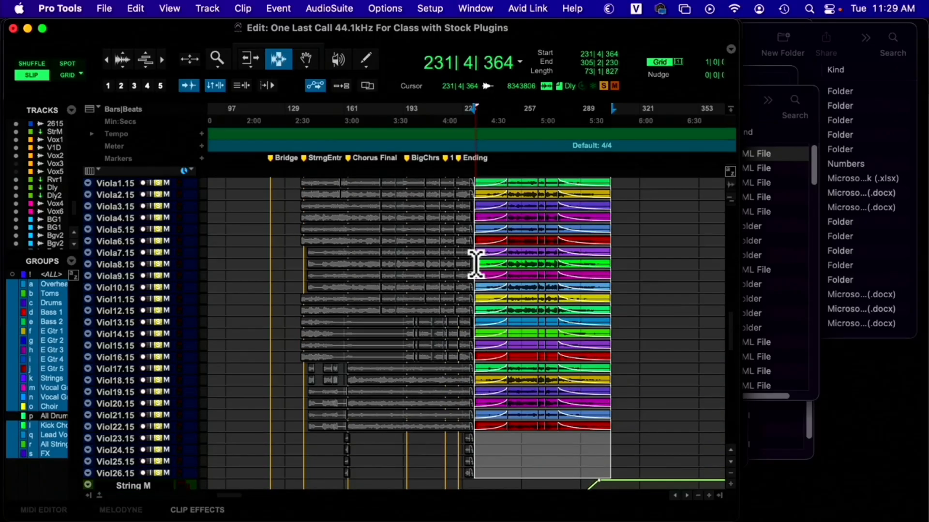
- Show the Mix window, select the Violin1.15 track and review the violin and viola channel strips through to the String M aux
key("super+equal")
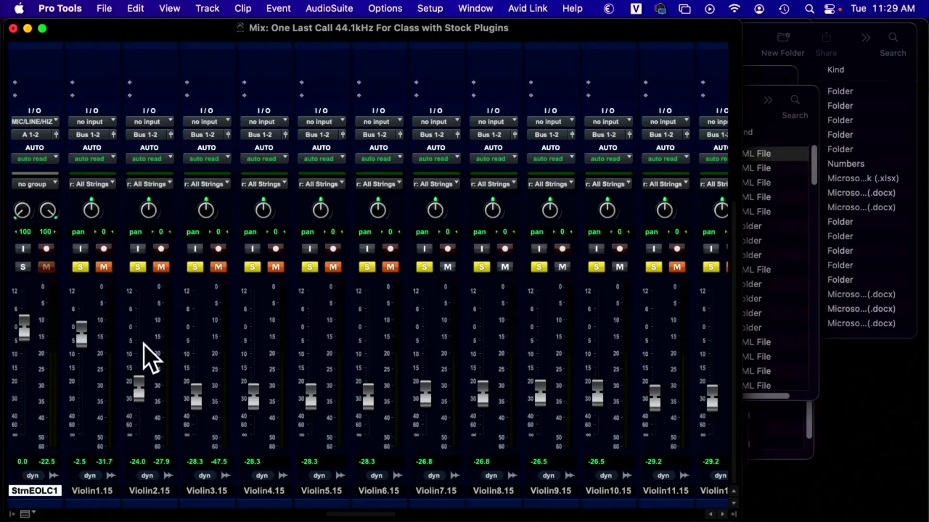
left_click(106, 487)
scroll(145, 484, "right", 5)
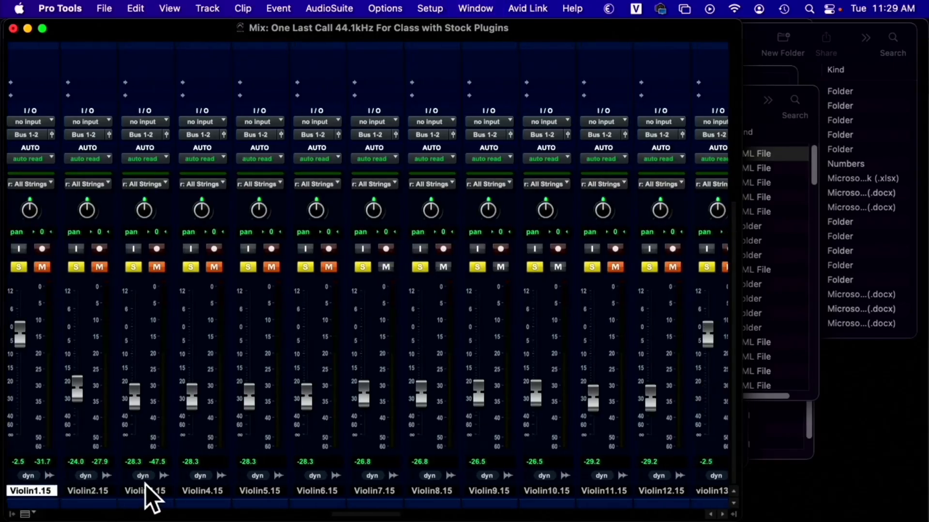
scroll(147, 481, "right", 10)
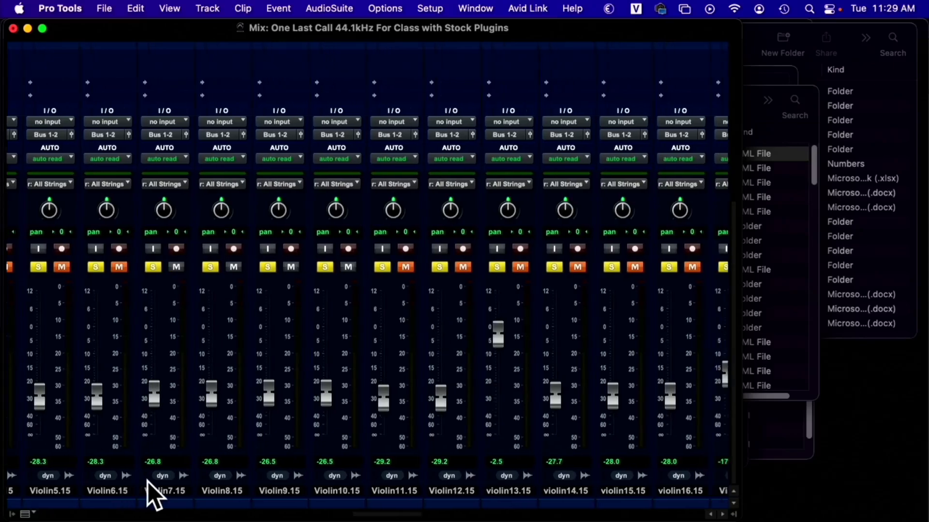
scroll(149, 482, "right", 12)
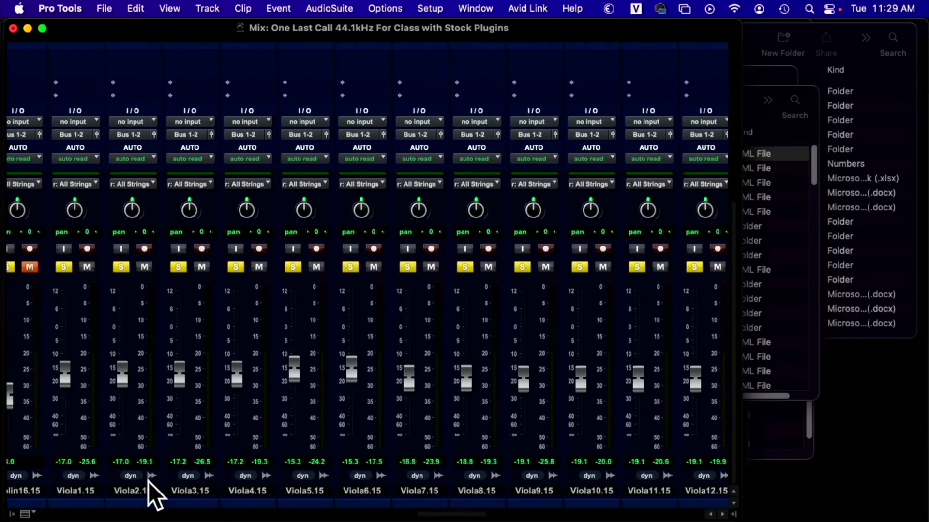
scroll(149, 482, "right", 15)
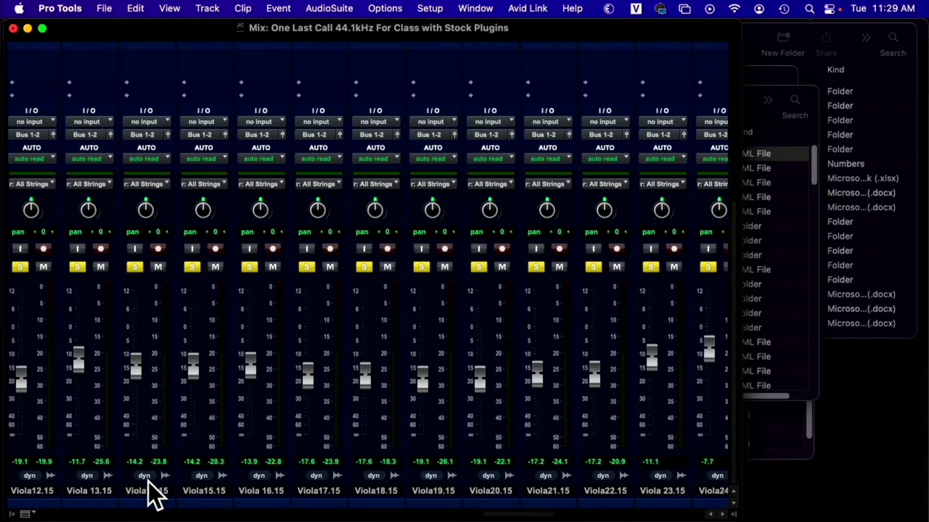
scroll(147, 480, "right", 3)
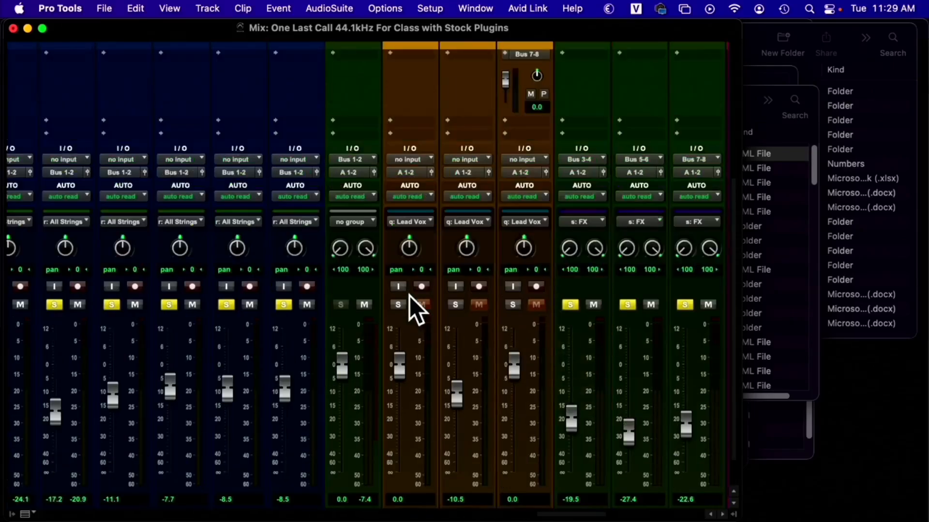
- Bypass all three inserts on the String M track, and reactivate them
scroll(409, 296, "up", 6)
scroll(409, 296, "right", 1)
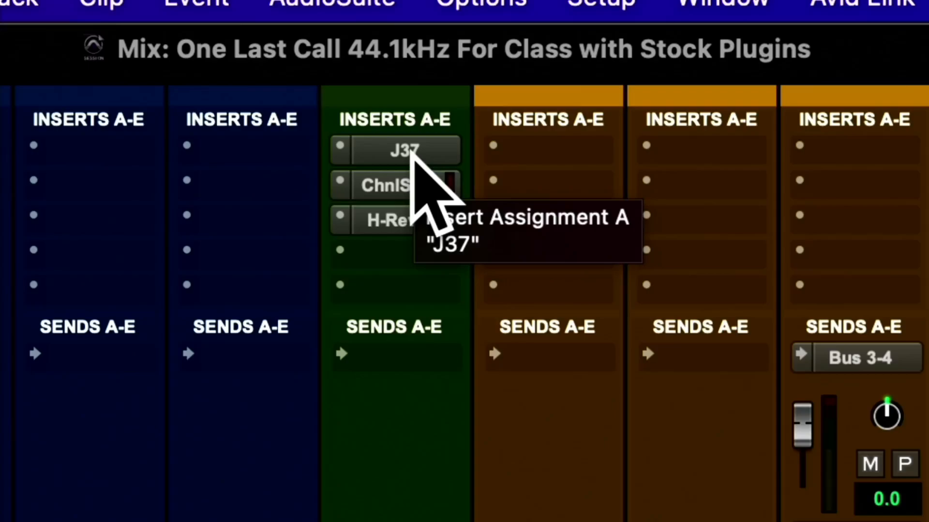
left_click(411, 152, "shift+super")
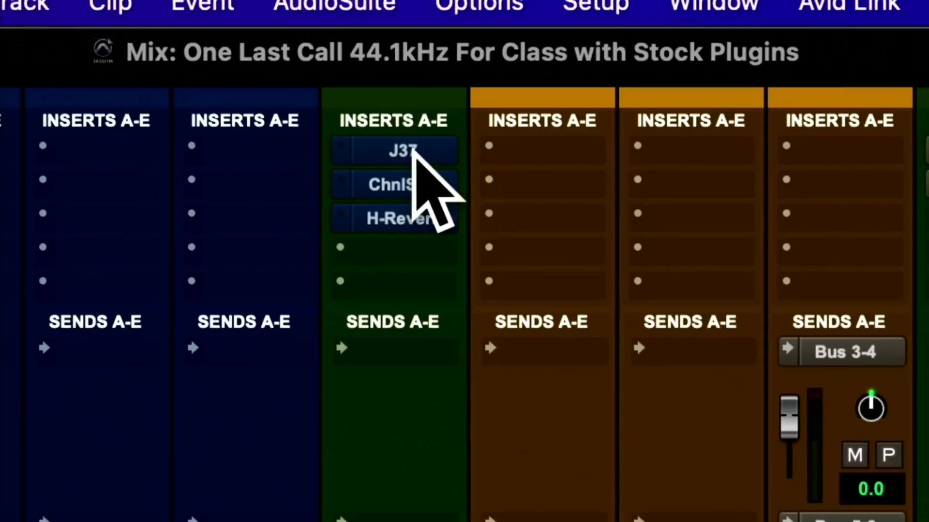
left_click(411, 150, "shift+super")
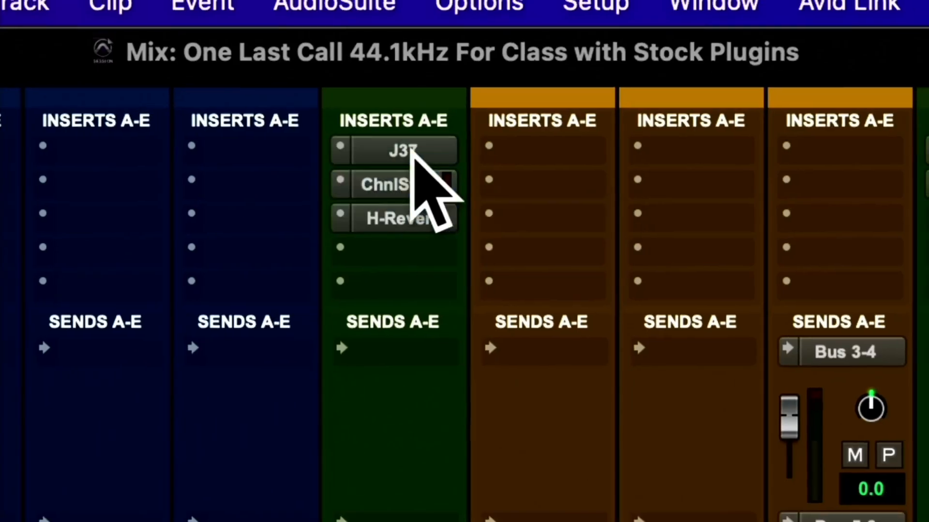
- Inspect the J37 and Channel Strip plug-in settings on the String M track, closing each plug-in after viewing
left_click(410, 149)
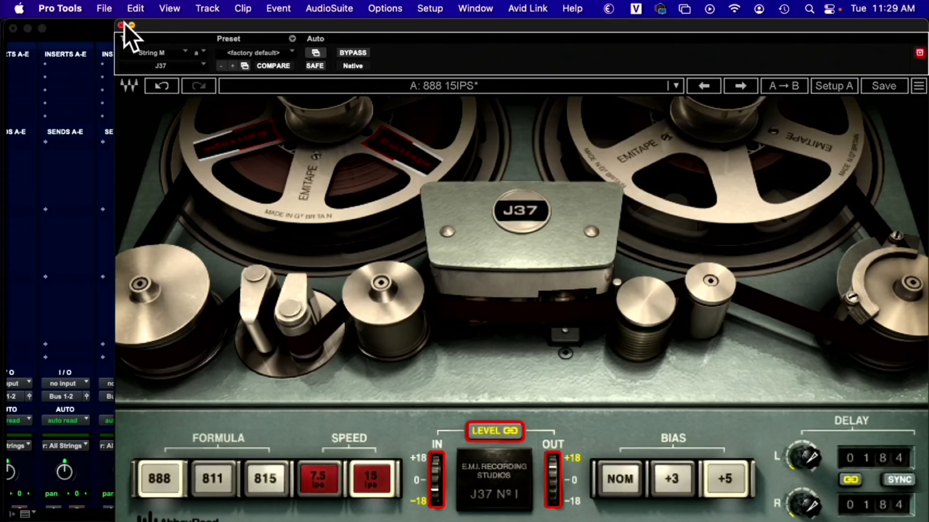
left_click(122, 25)
left_click(355, 78)
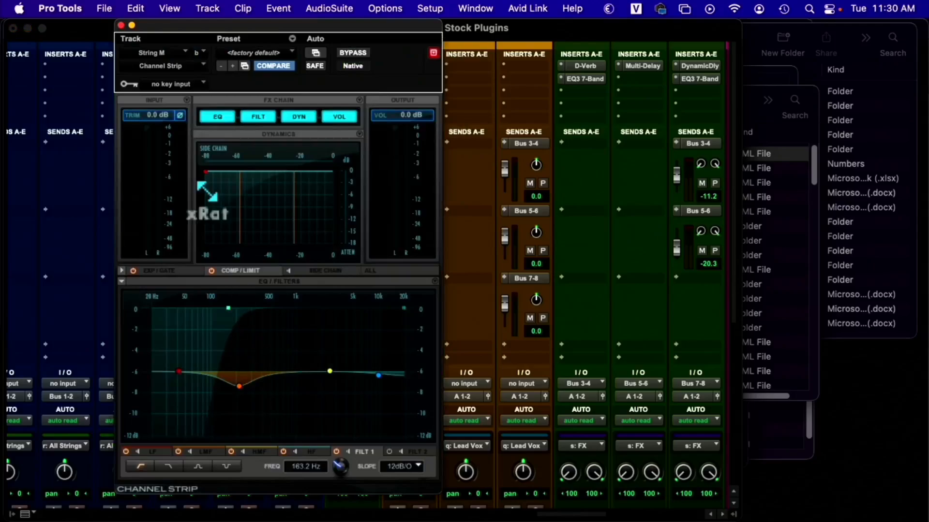
left_click(122, 24)
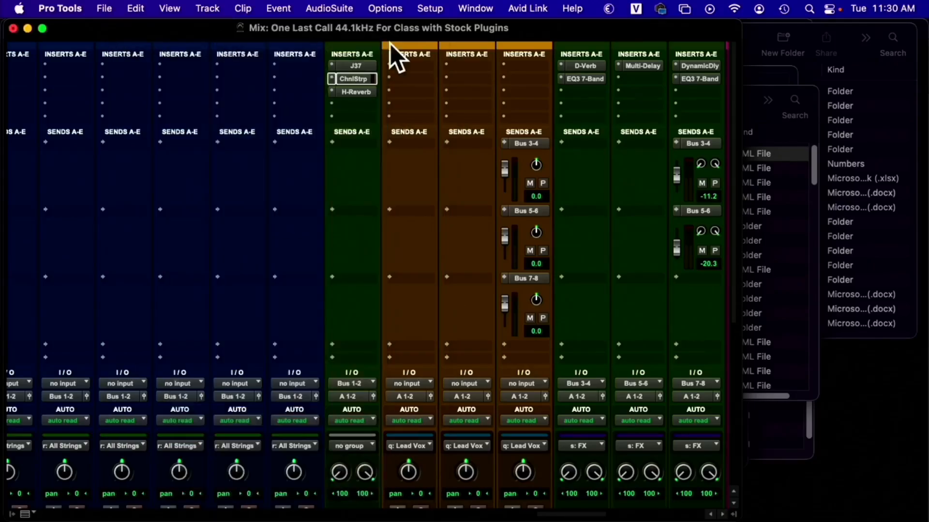
- Open the H-Reverb plug-in on the String M track and move its window clear of the FX channels
left_click(366, 88)
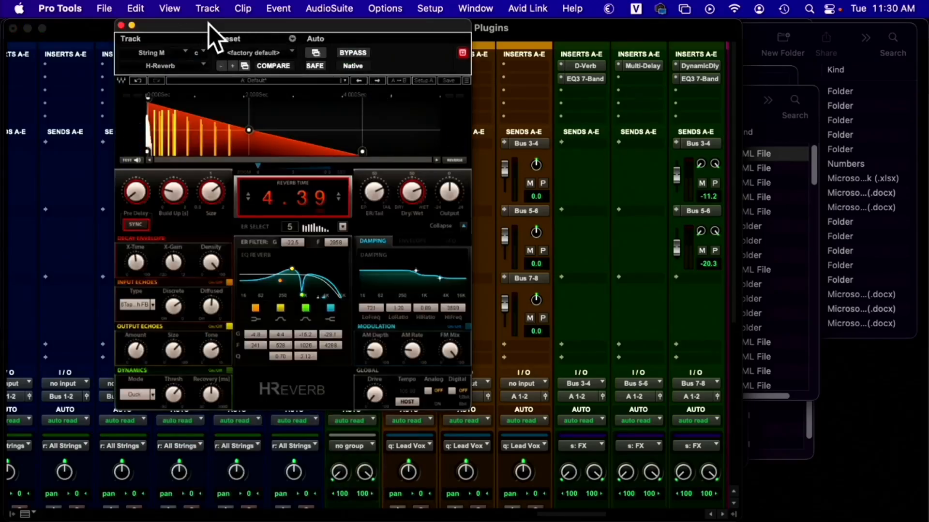
left_click_drag(172, 26, 324, 76)
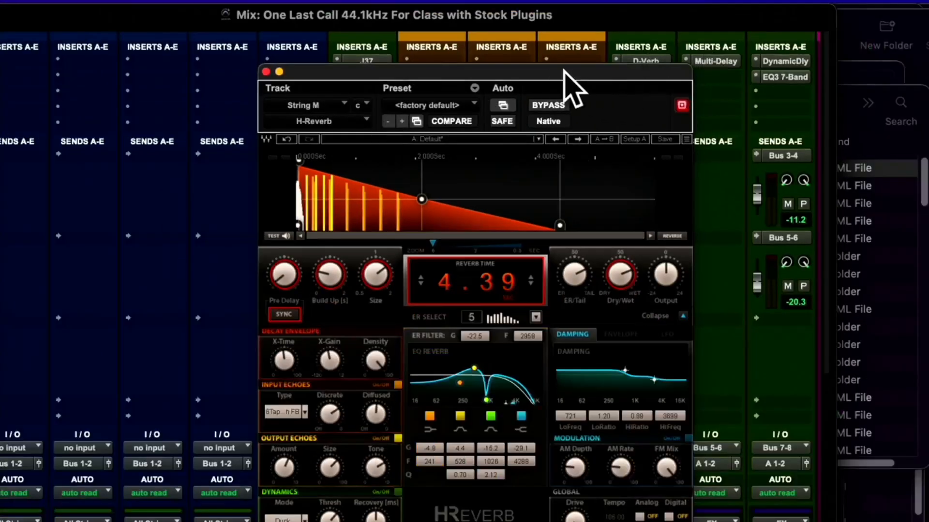
left_click_drag(564, 72, 529, 45)
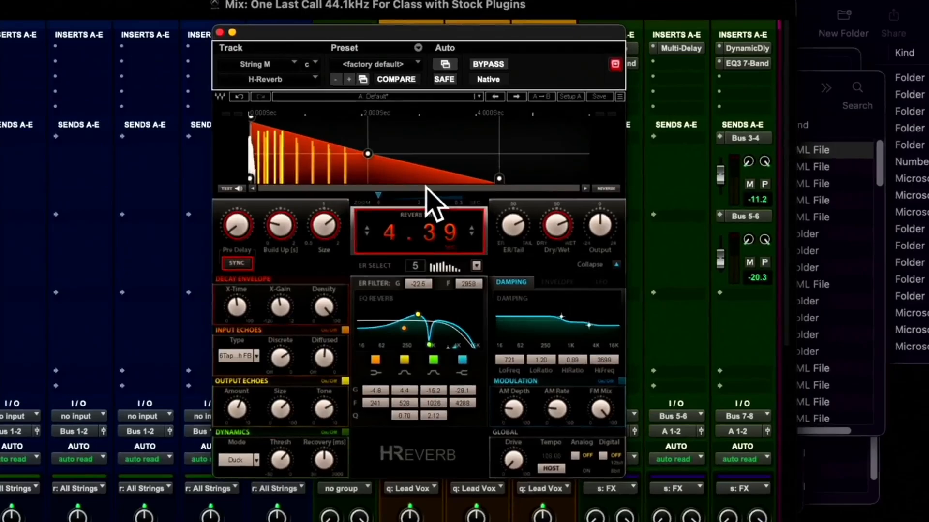
left_click_drag(427, 29, 241, 27)
- Clear the solos on the FX return and string channels, and decline enabling Dictation for now
scroll(587, 261, "down", 10)
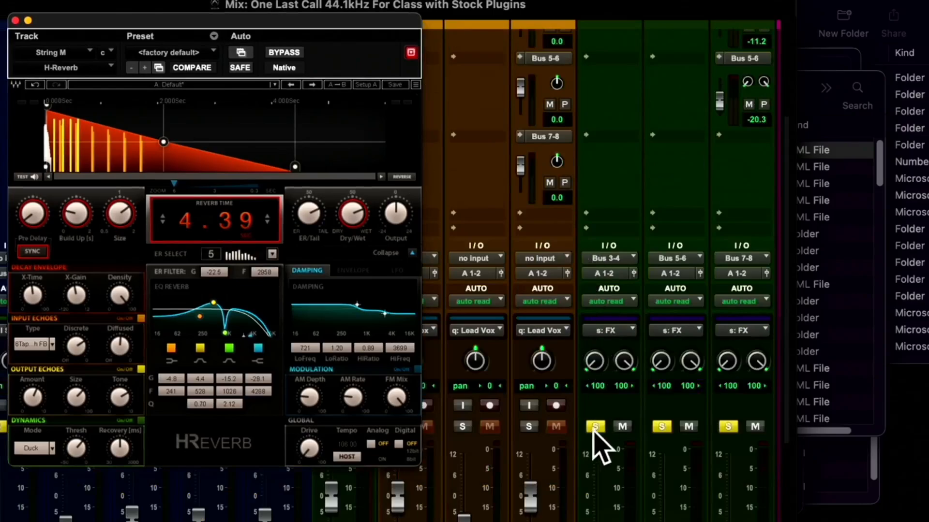
left_click(596, 427)
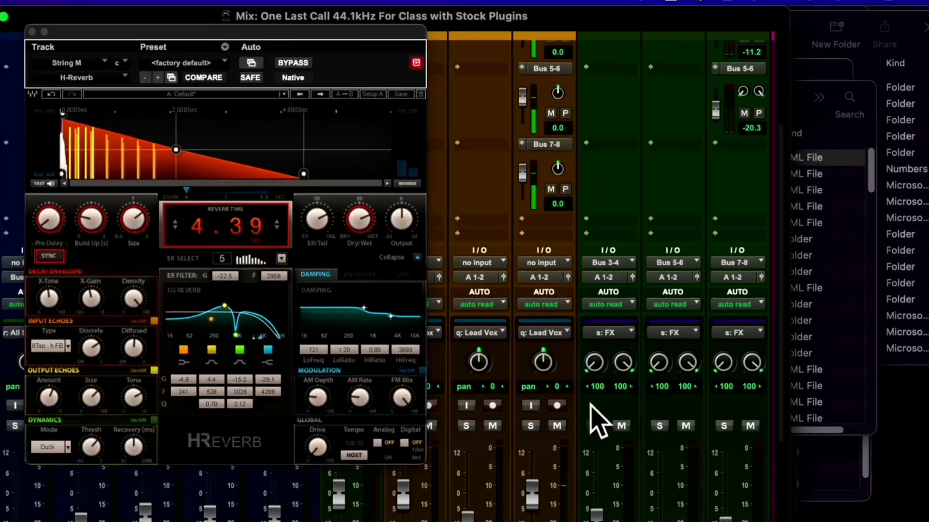
key("ctrl")
key("ctrl")
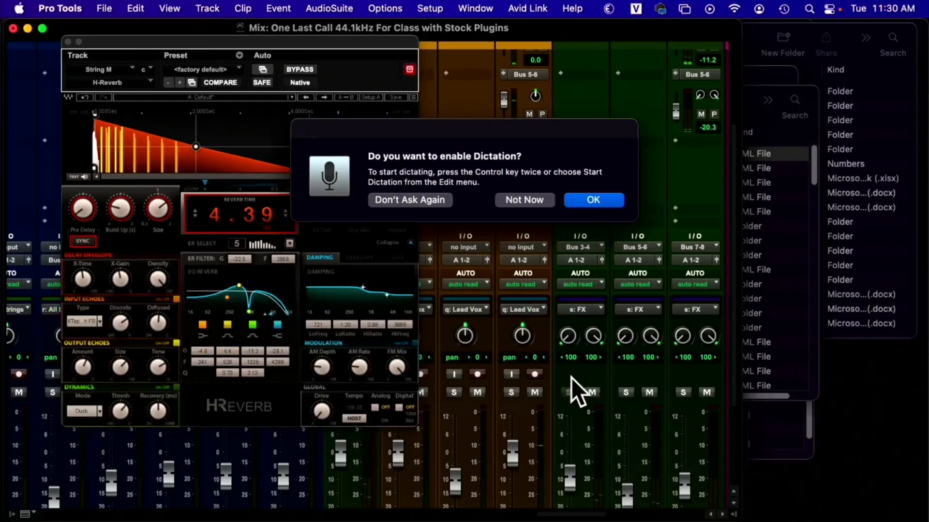
left_click(530, 196)
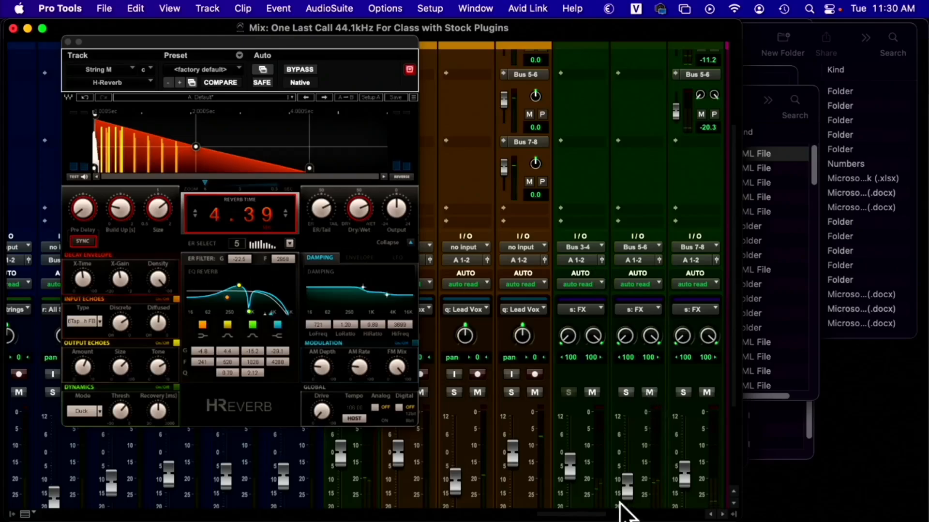
- Lower the Choir group faders, bringing the Choir track to -20.1 dB
left_click_drag(596, 514, 654, 515)
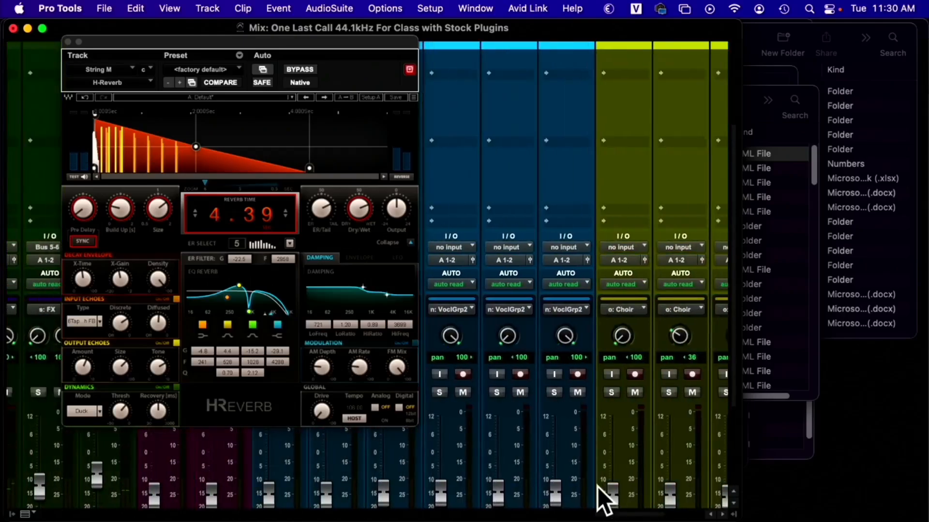
scroll(591, 486, "down", 5)
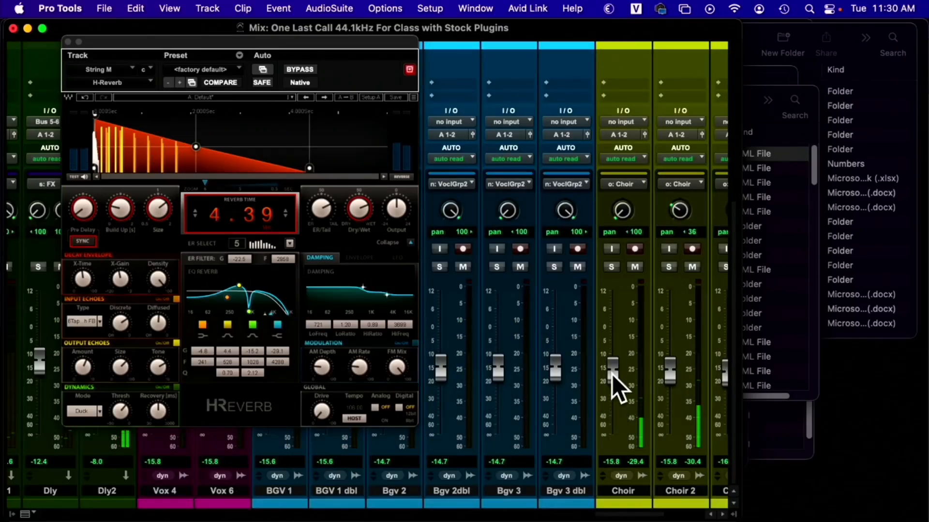
left_click_drag(612, 374, 611, 385)
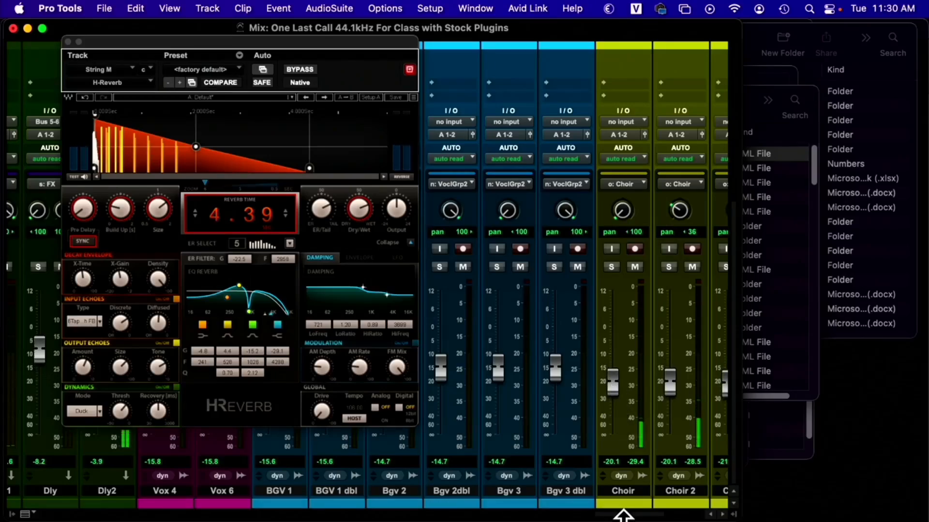
- Inspect the D-Verb settings on the Reverb 1 track beside the H-Reverb plug-in, closing D-Verb after viewing
left_click_drag(620, 517, 561, 517)
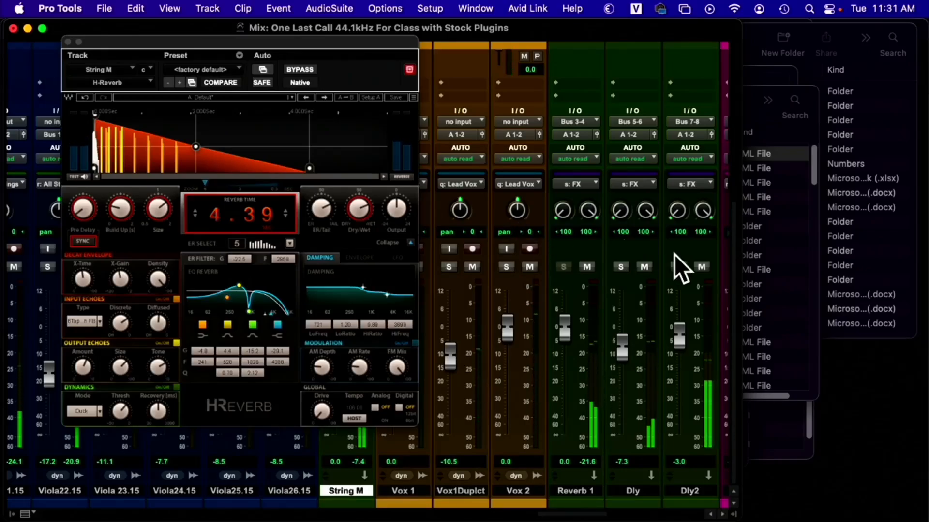
left_click_drag(733, 257, 699, 33)
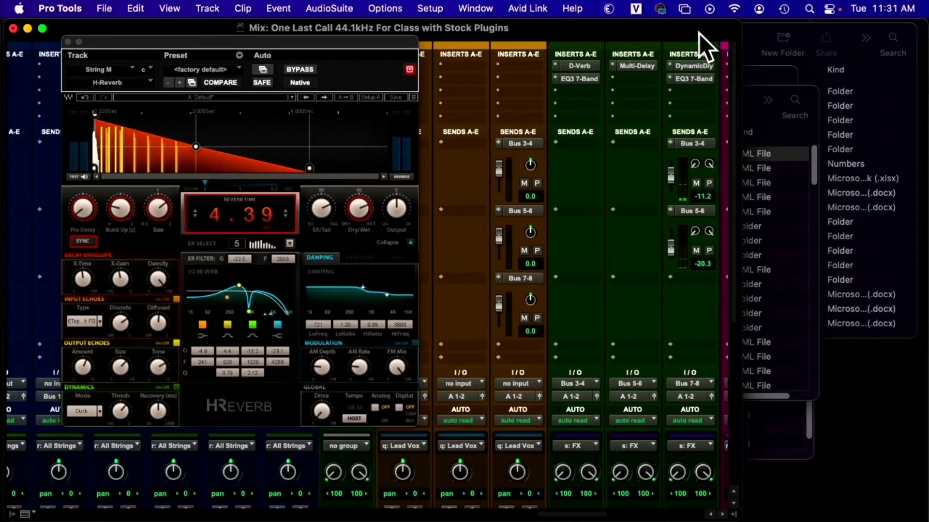
left_click(577, 66)
left_click_drag(317, 25, 719, 31)
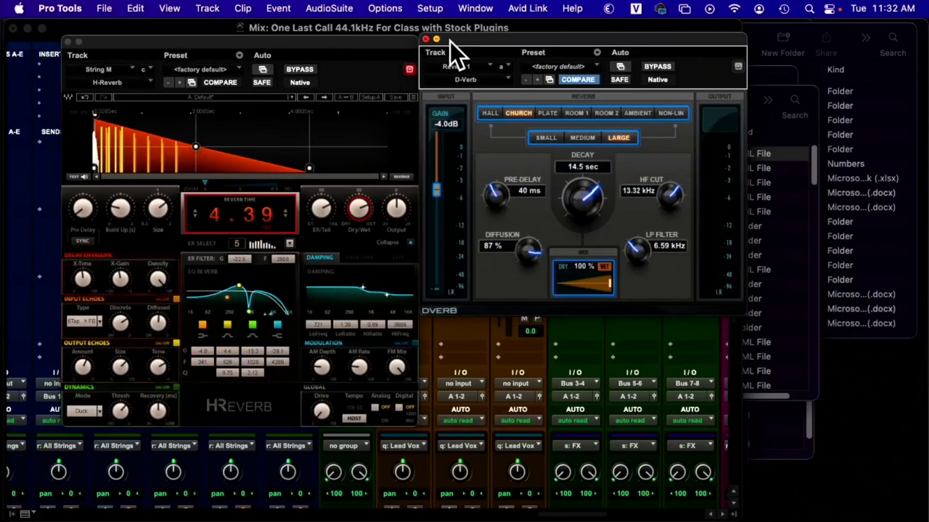
left_click(425, 39)
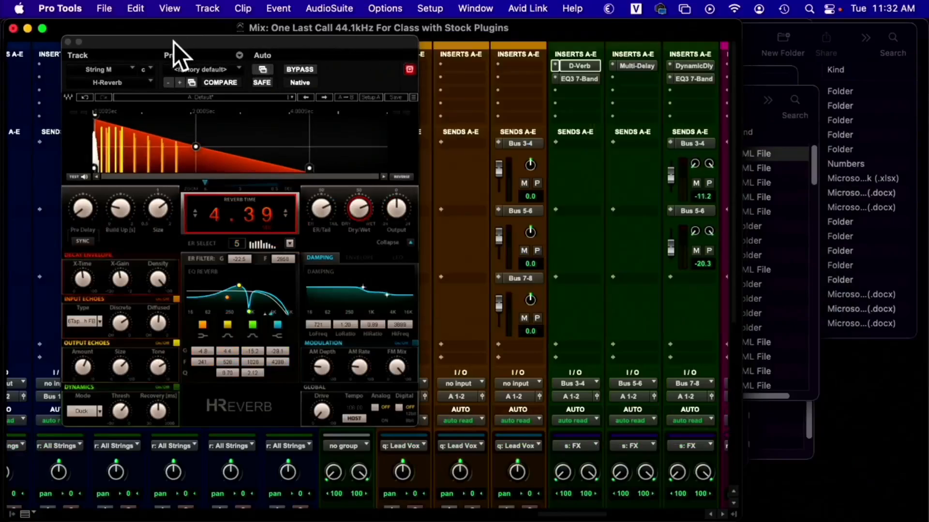
- Close the H-Reverb plug-in and remove it from the String M track's third insert slot
left_click(69, 42)
left_click(326, 90)
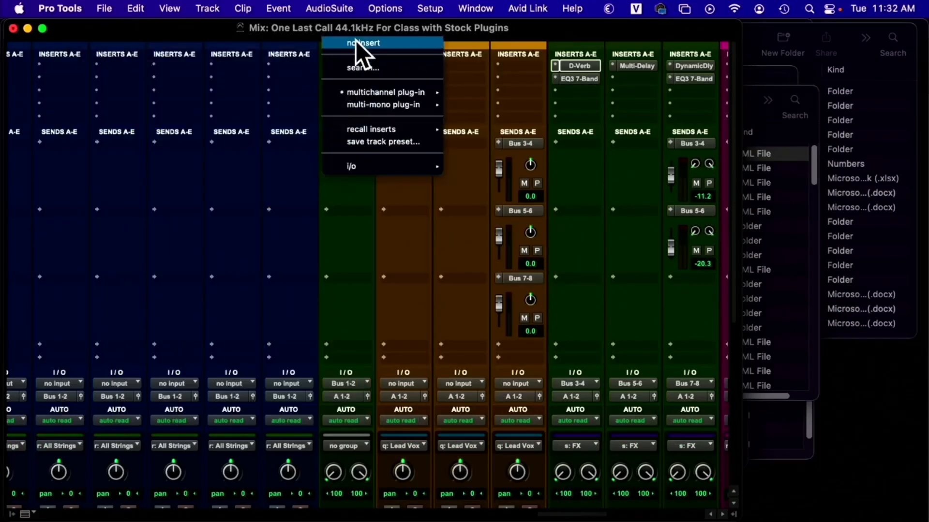
left_click(357, 42)
left_click(575, 250)
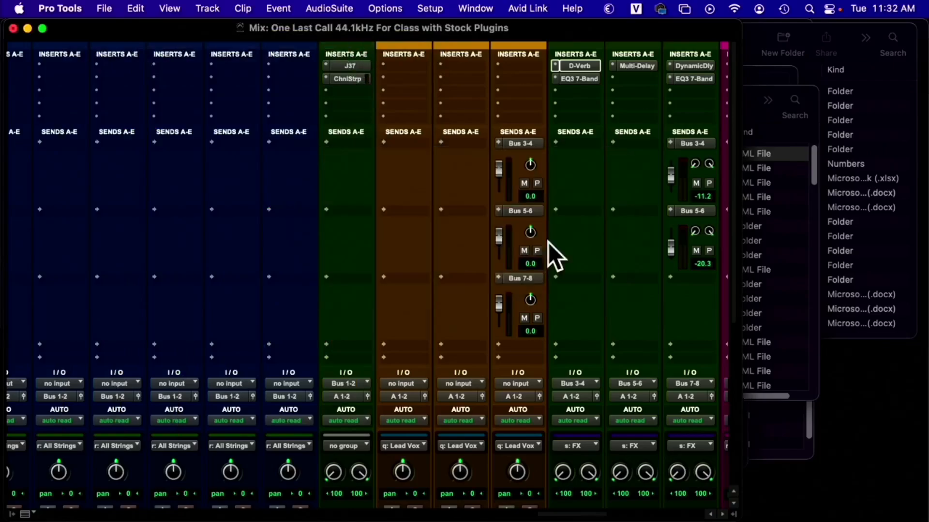
- Insert the multichannel H-Reverb (stereo) plug-in in the String M track's third insert slot
left_click(327, 92)
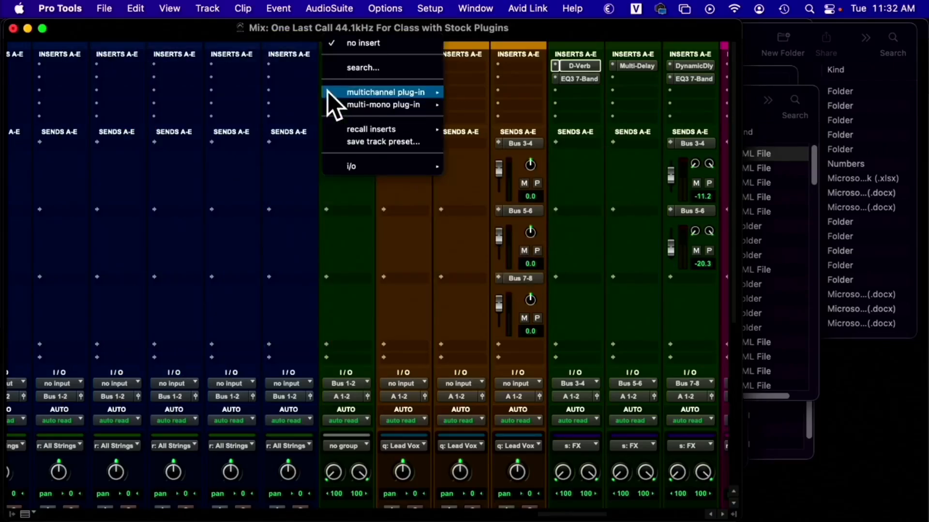
mouse_move(430, 92)
mouse_move(465, 97)
mouse_move(503, 133)
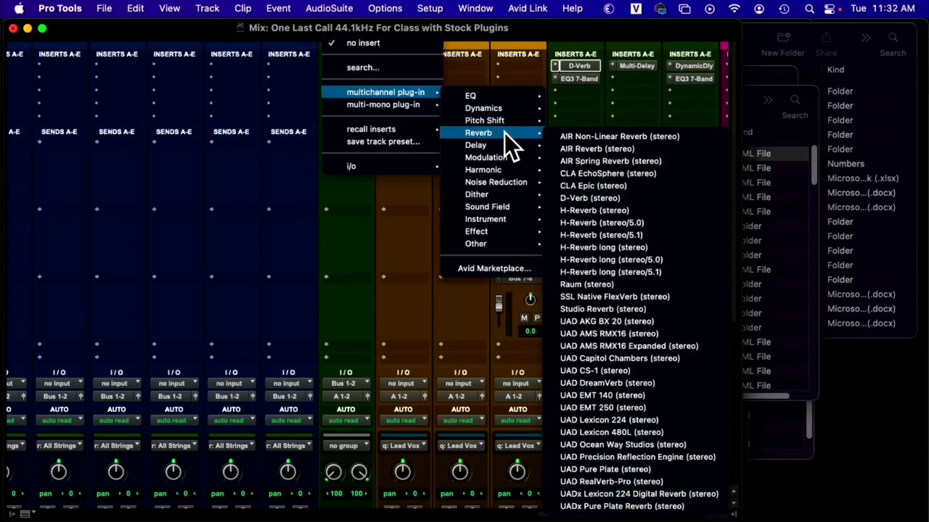
left_click(637, 208)
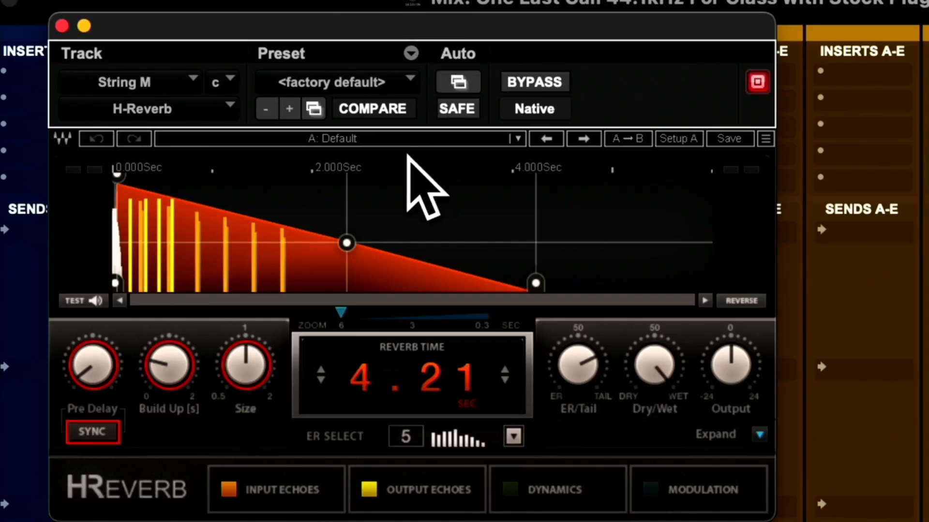
- Shorten the H-Reverb reverb time to 4.03 seconds on the decay graph and browse the plug-in's presets without loading one
mouse_move(346, 241)
left_mouse_down()
mouse_move(369, 243)
mouse_move(340, 245)
left_mouse_up()
mouse_move(535, 283)
left_mouse_down()
mouse_move(269, 283)
mouse_move(575, 283)
mouse_move(303, 283)
mouse_move(517, 283)
left_mouse_up()
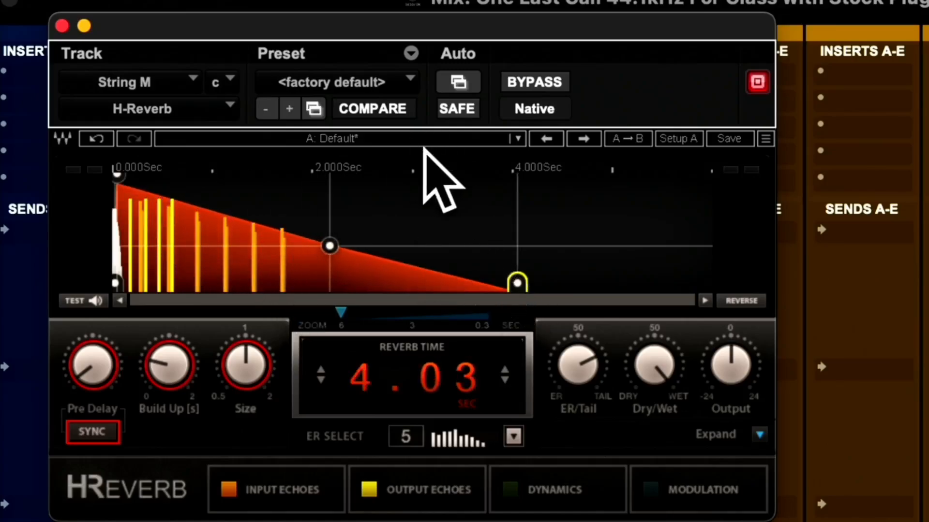
left_click(516, 140)
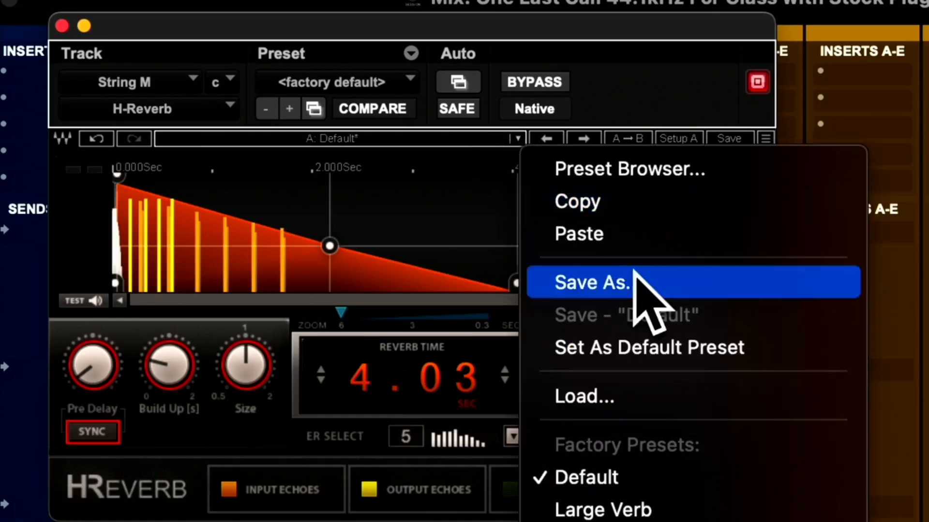
scroll(624, 268, "down", 10)
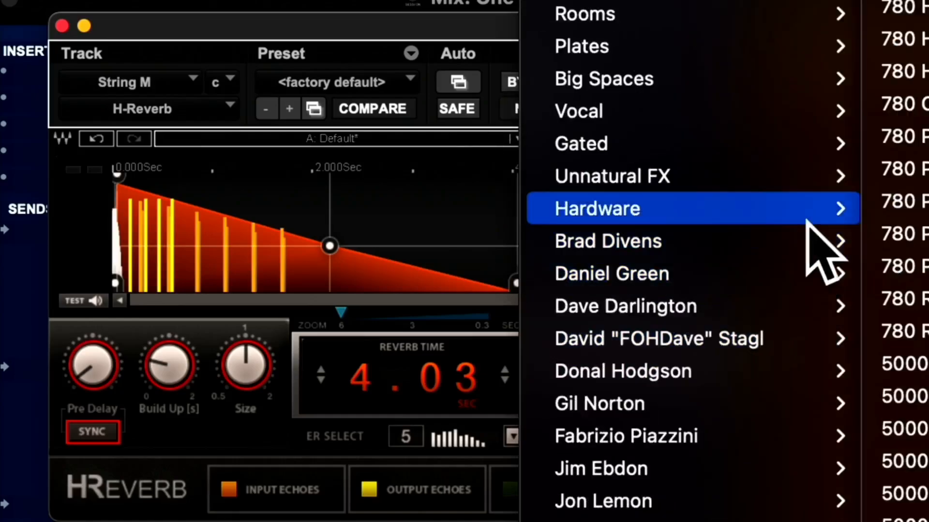
left_click(423, 249)
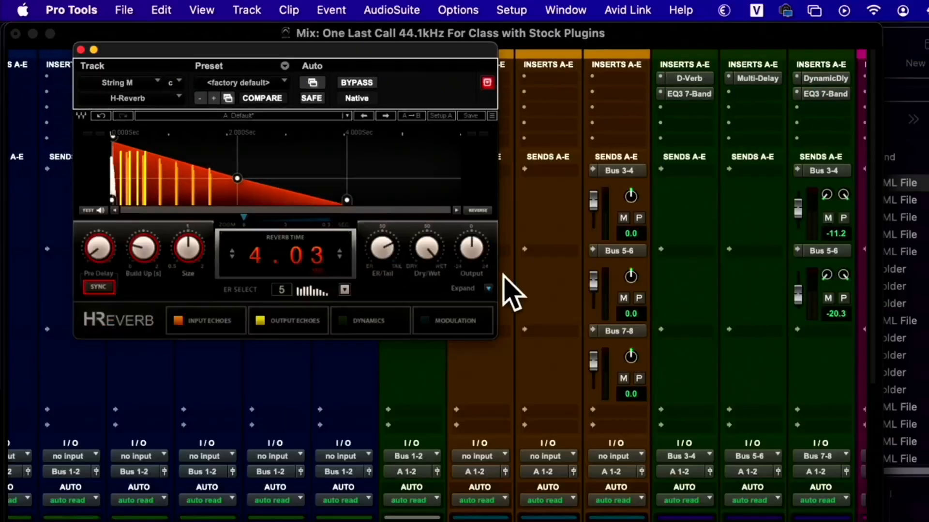
- View the expanded H-Reverb controls, collapse them again, and set the reverb time to 4.89 seconds
left_click(488, 288)
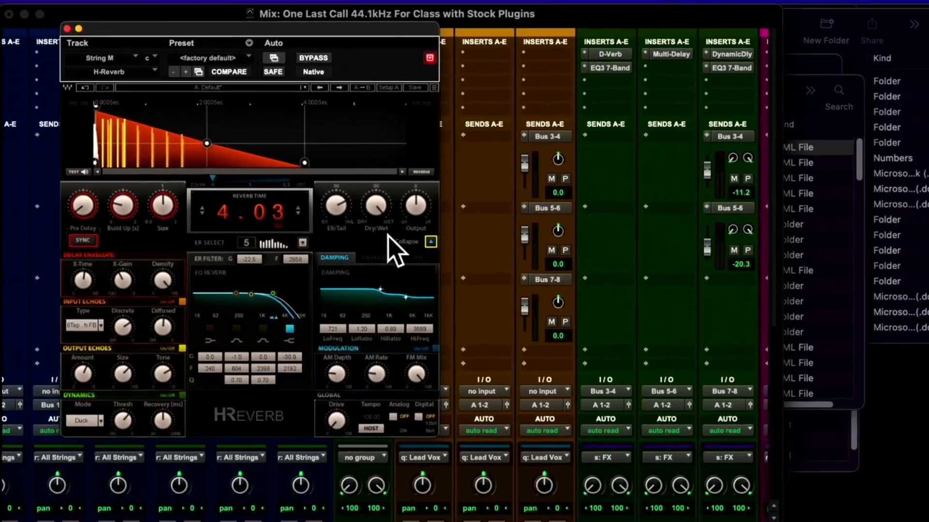
left_click(430, 242)
left_click_drag(256, 214, 309, 309)
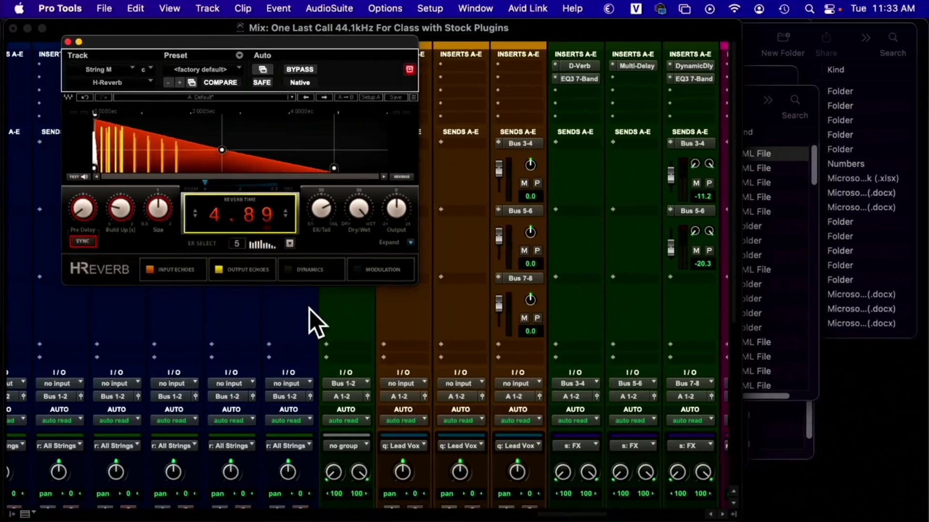
- Solo the Viola26.15 track and clear its solo again
scroll(315, 298, "down", 5)
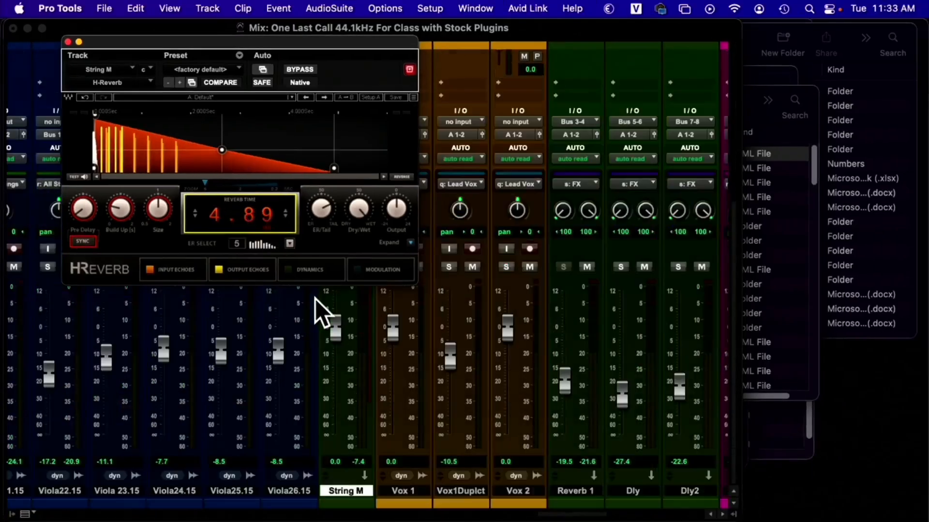
scroll(315, 298, "up", 5)
scroll(315, 296, "down", 3)
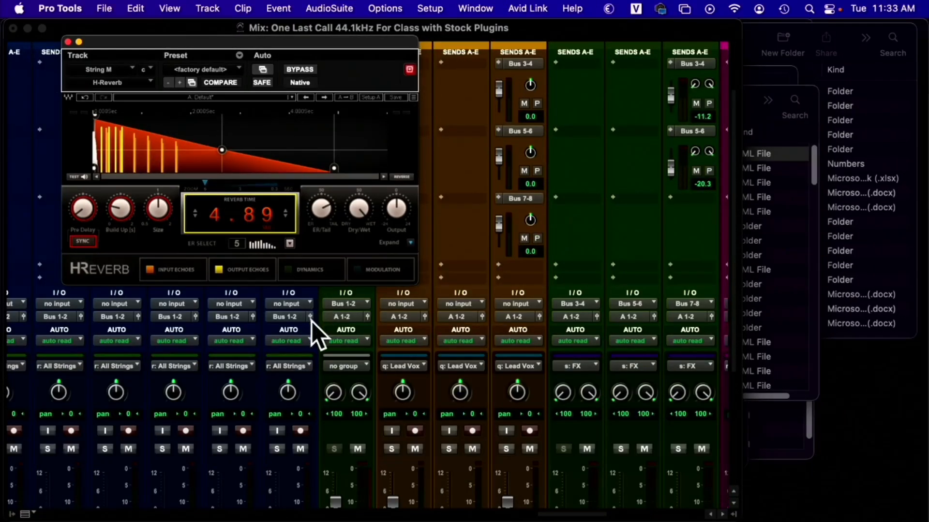
left_click(277, 450)
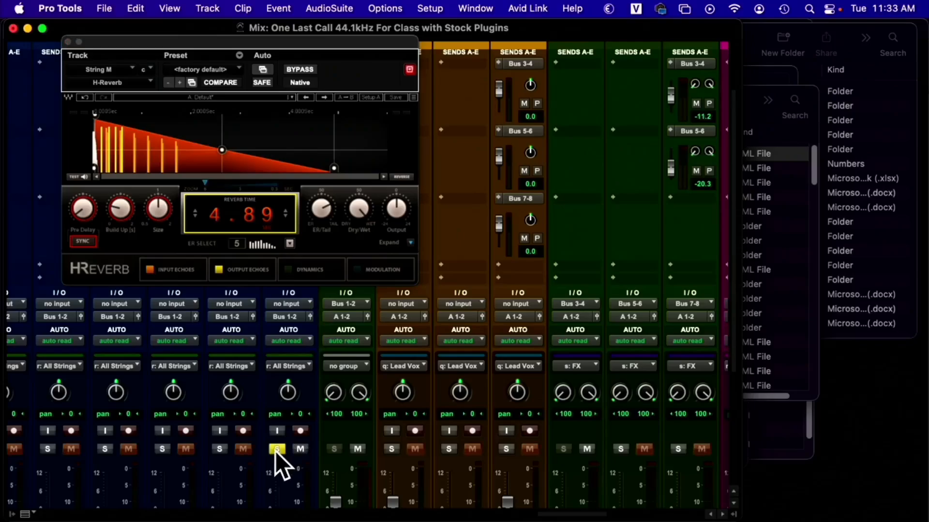
left_click(276, 450)
- Select the Viola26.15 track, show the groups list, and enable Solos in the global attributes of Modify Groups
scroll(278, 450, "down", 7)
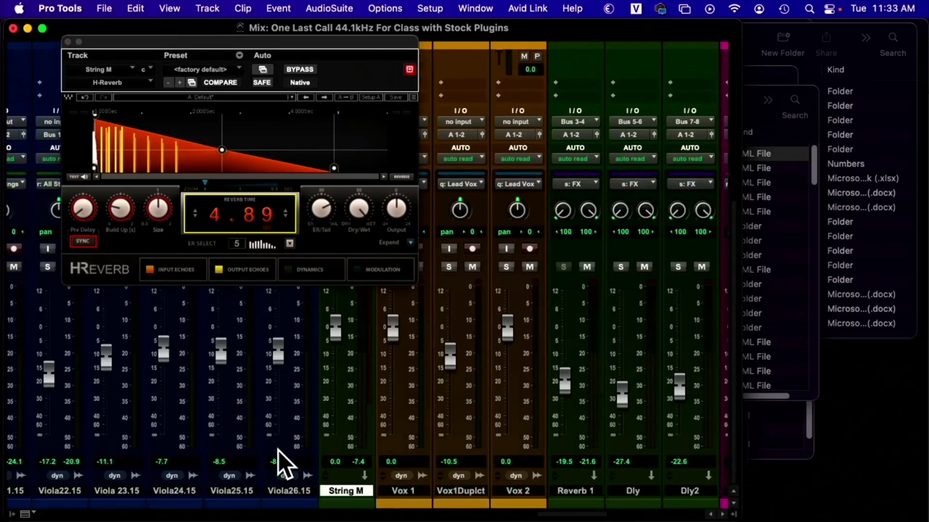
left_click(299, 490)
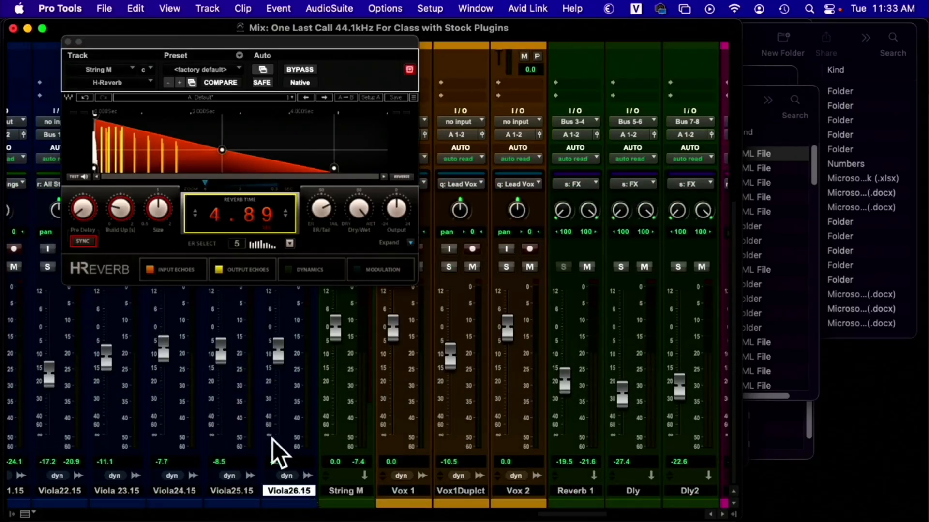
left_click(13, 516)
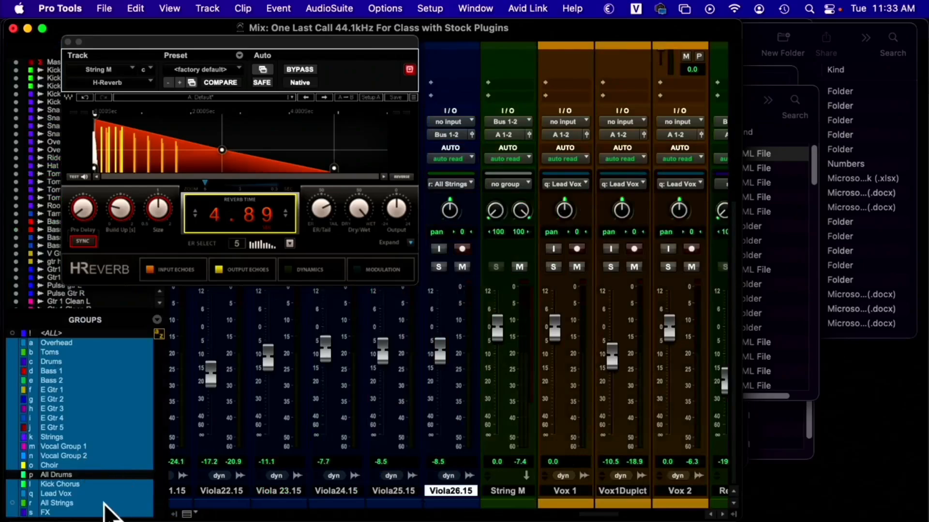
left_click(156, 318)
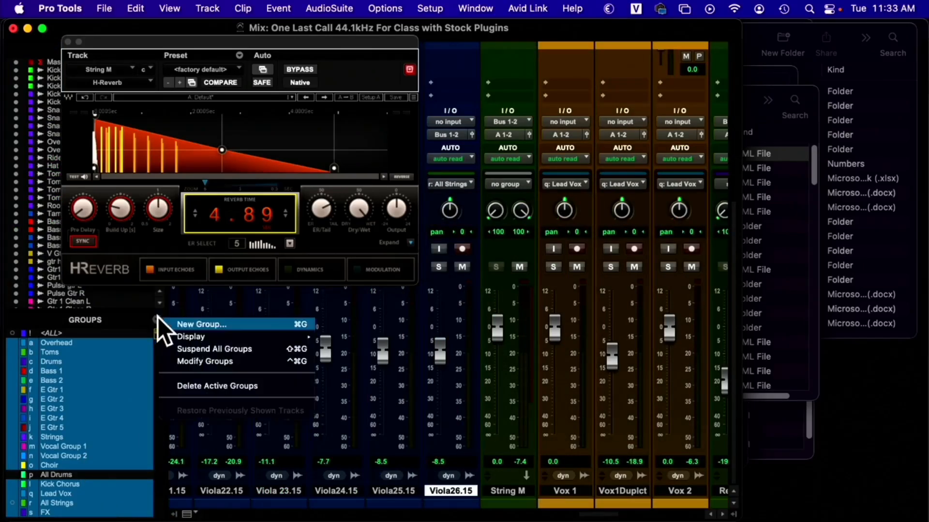
left_click(227, 361)
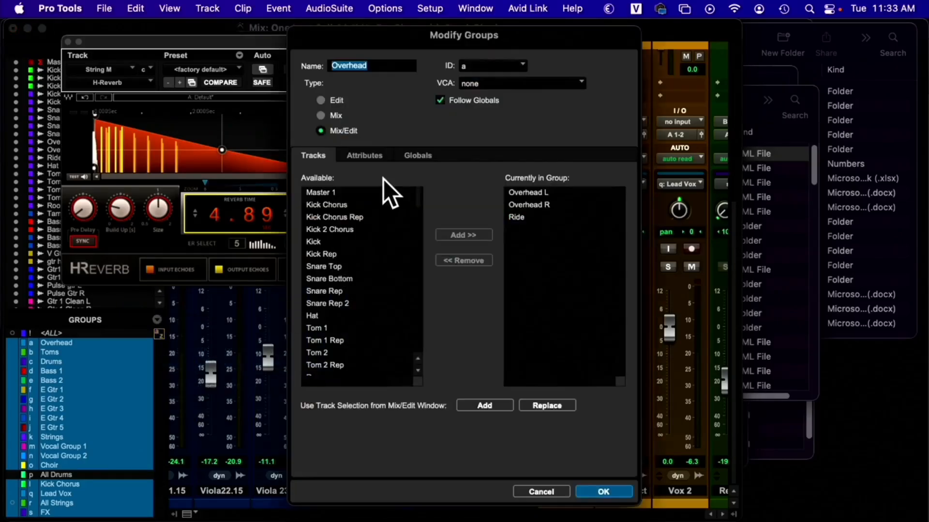
left_click(420, 153)
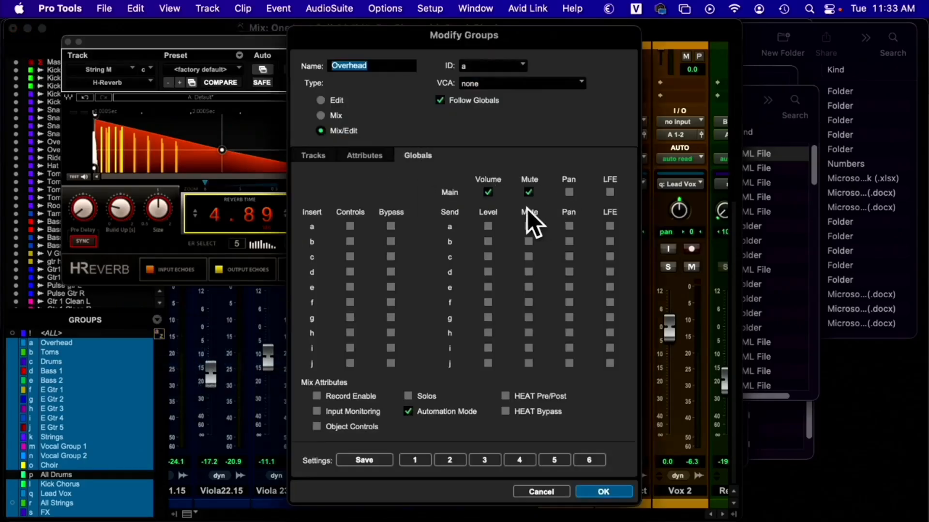
left_click(408, 397)
left_click(611, 492)
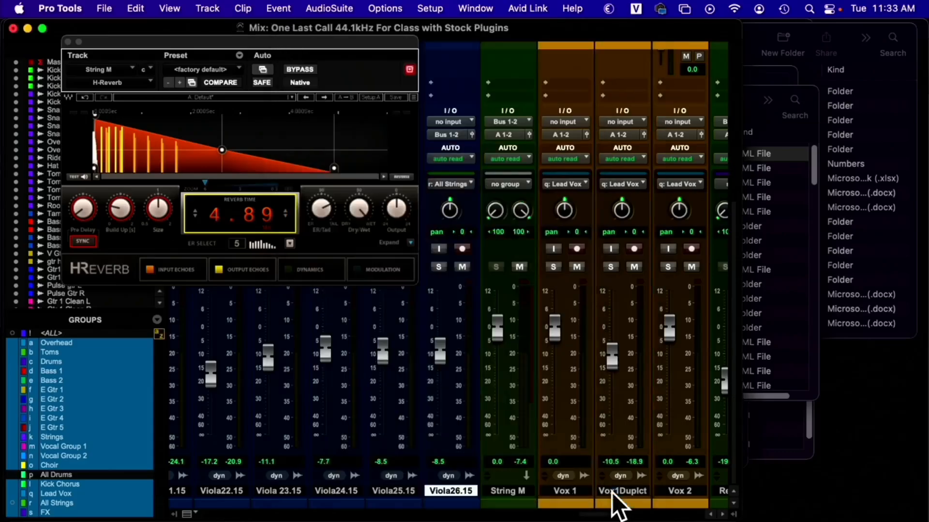
- Solo the string tracks through Viola26.15, move H-Reverb aside, and review the string tracks in the Edit window
left_click(445, 267)
left_click_drag(361, 39, 602, 58)
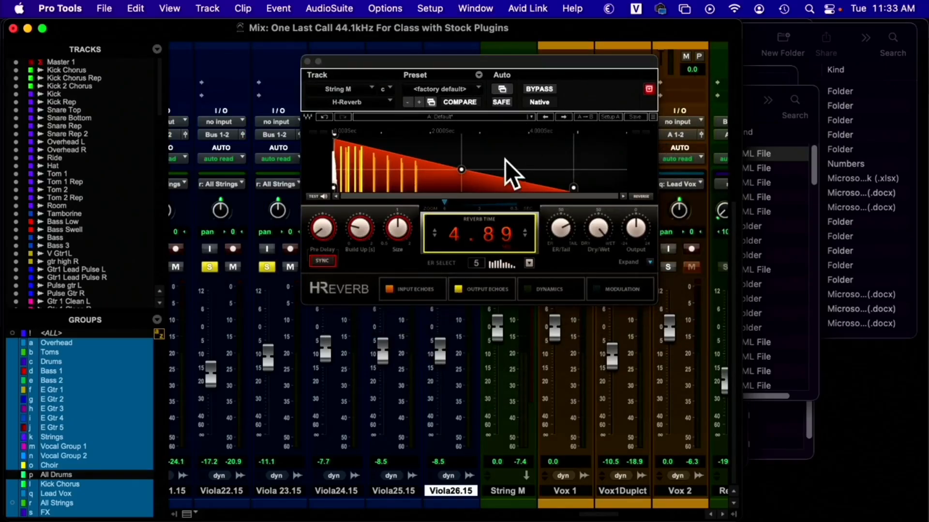
key("super+equal")
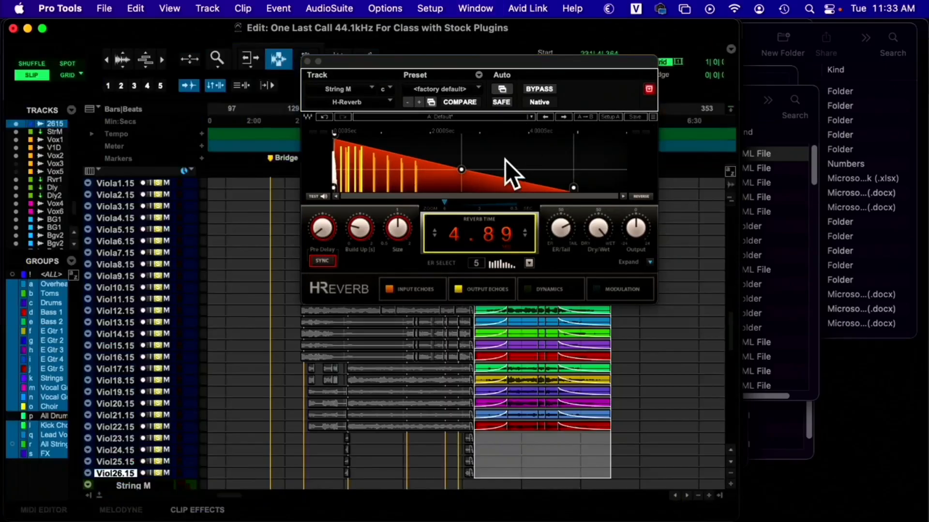
scroll(510, 444, "right", 2)
scroll(510, 444, "up", 12)
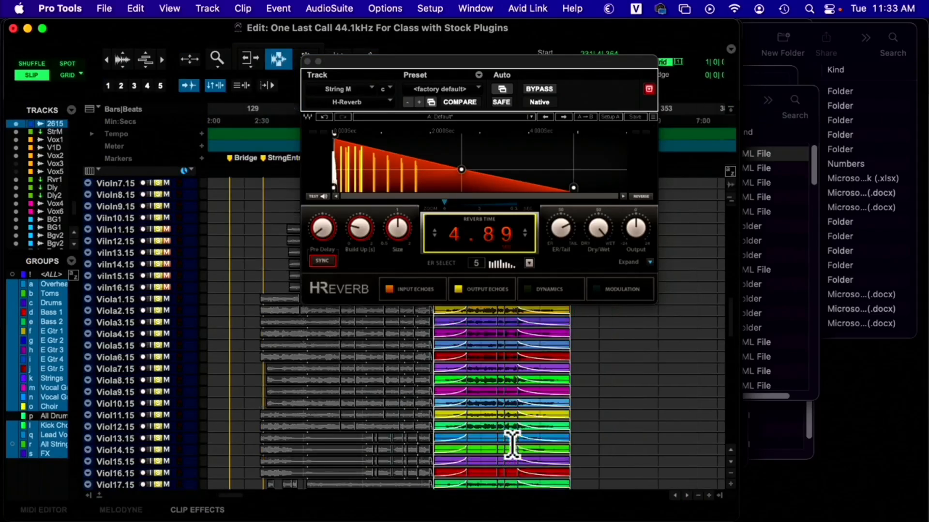
scroll(509, 444, "down", 15)
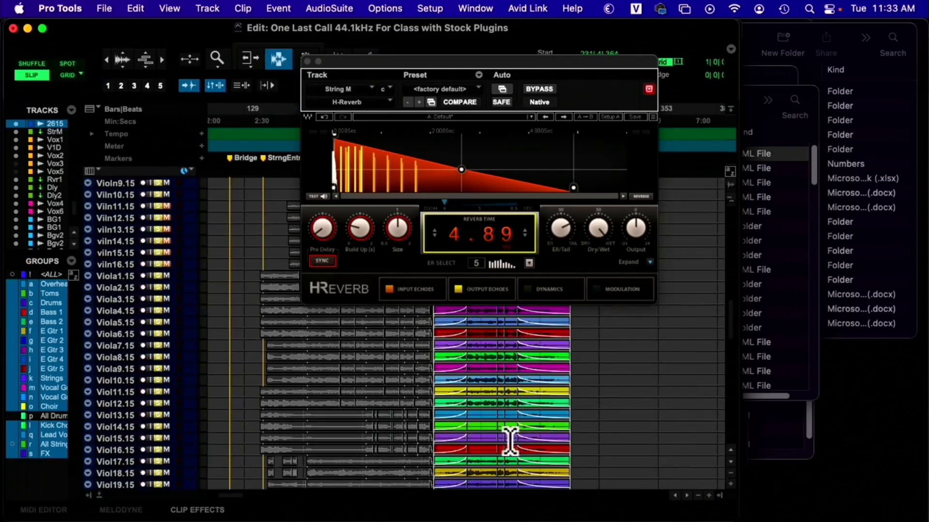
scroll(510, 440, "down", 2)
scroll(510, 440, "down", 11)
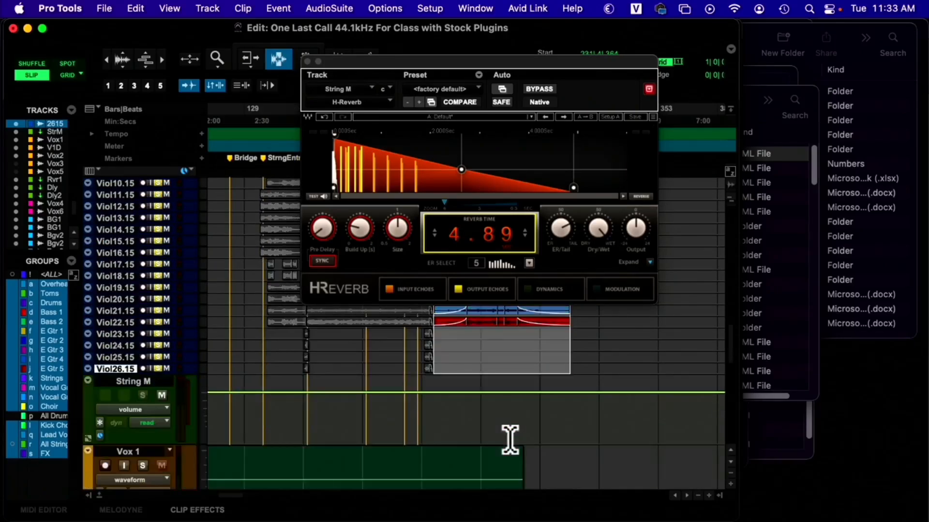
- Select the String M track, return to the Mix window, and reposition the H-Reverb window below the String M inserts
left_click(150, 382)
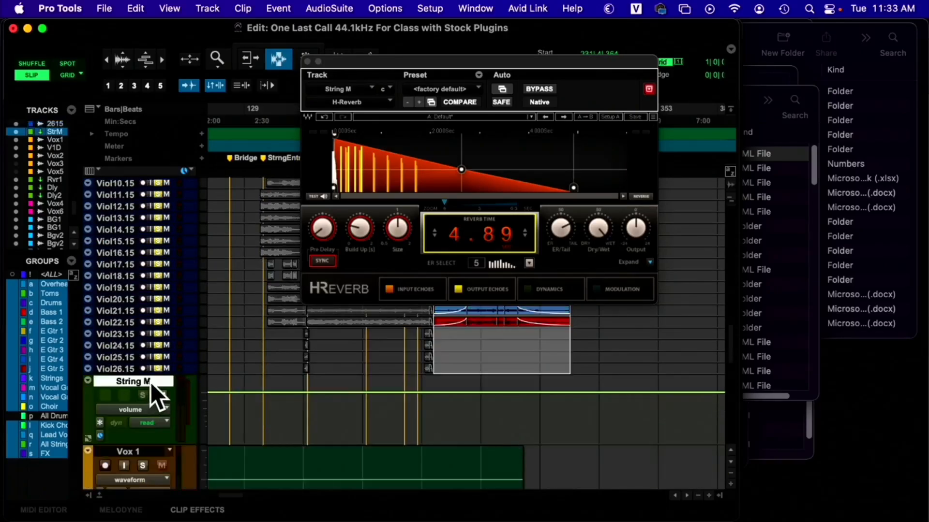
key("super+equal")
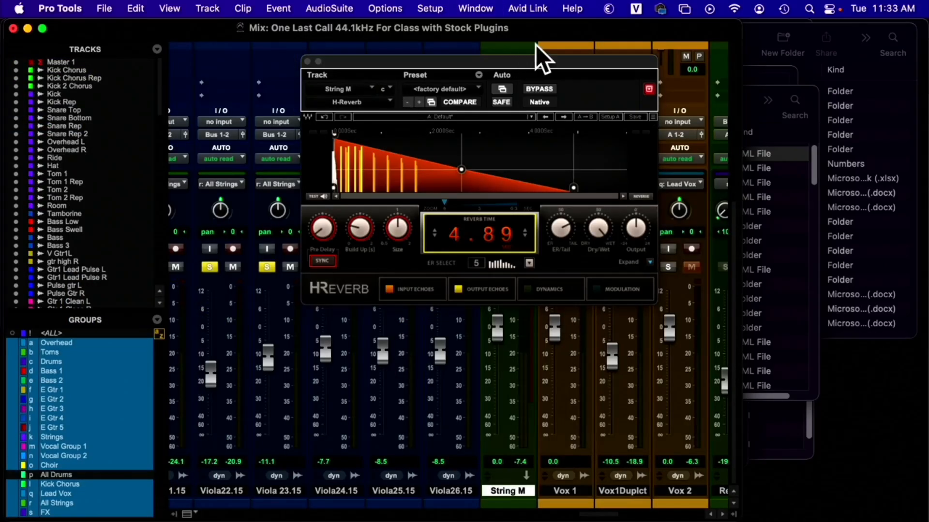
left_click_drag(542, 65, 280, 74)
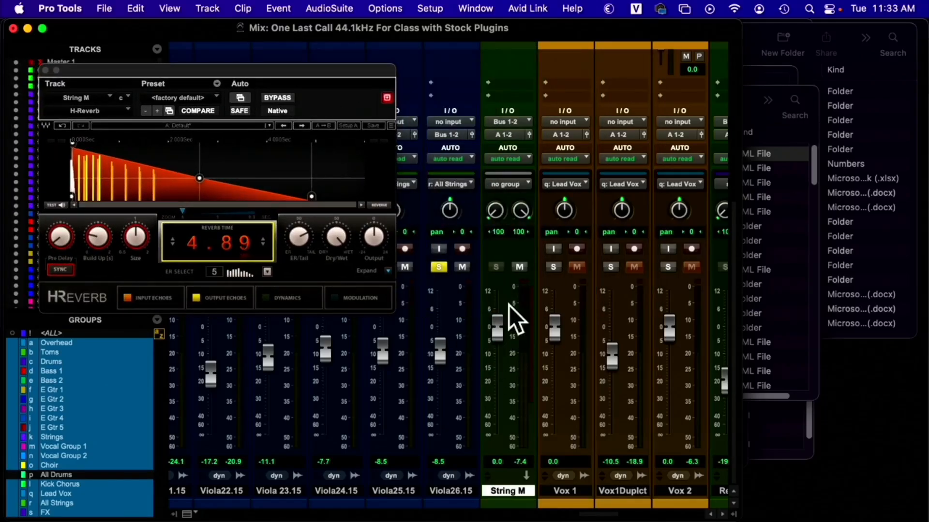
scroll(507, 338, "up", 10)
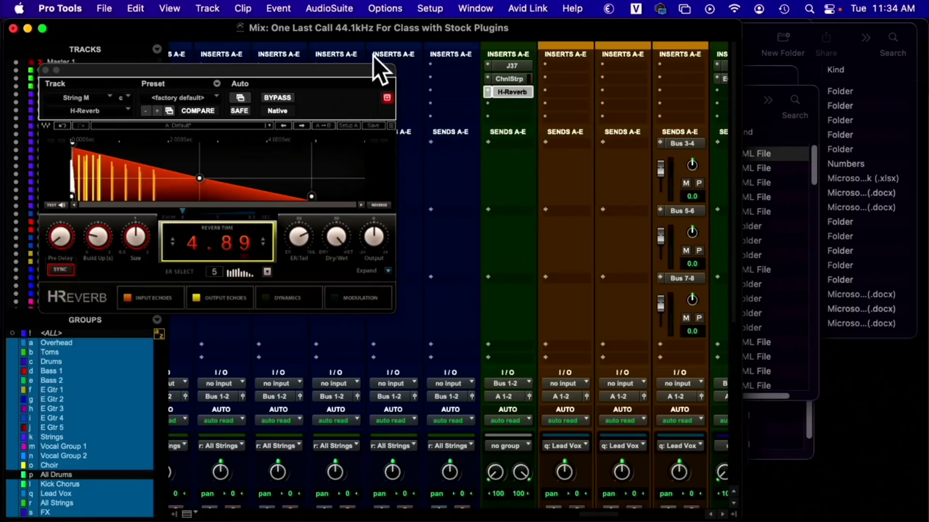
left_click_drag(349, 73, 559, 96)
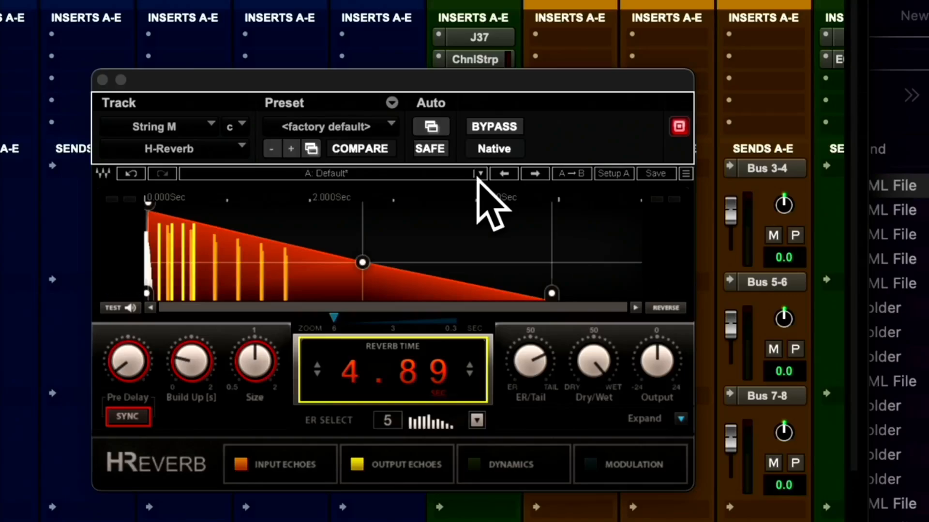
- Turn H-Reverb's Dry/Wet partway back from fully wet and try shorter and longer reverb times on the decay graph, ending at 3.98 s
left_click(599, 370)
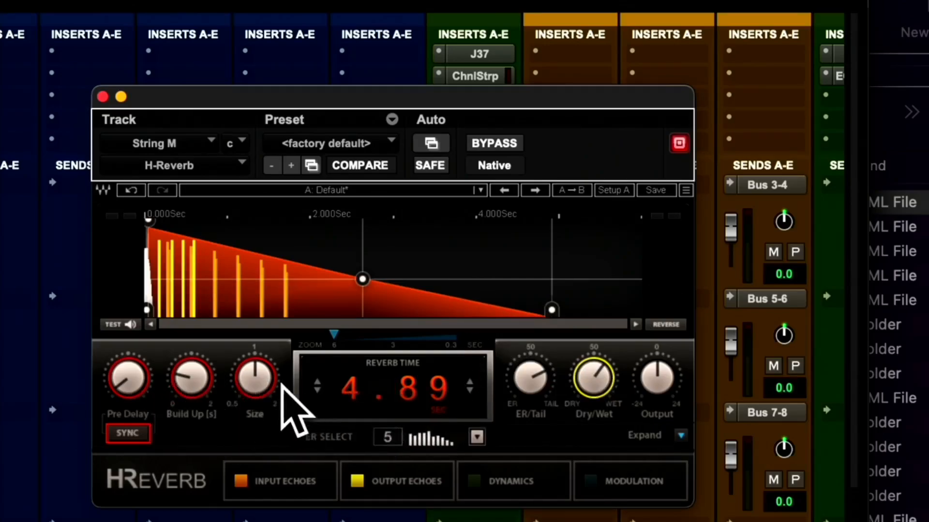
mouse_move(264, 382)
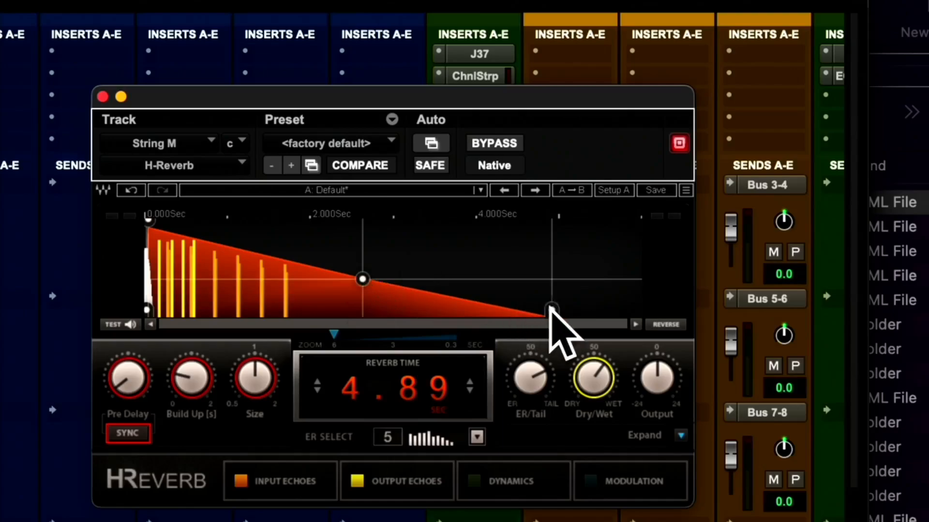
left_click_drag(551, 309, 379, 309)
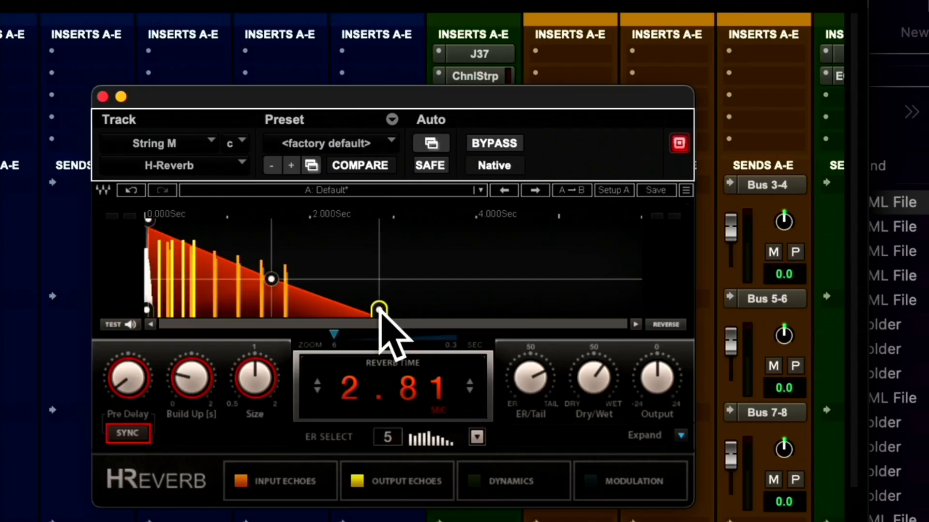
left_click_drag(379, 310, 410, 310)
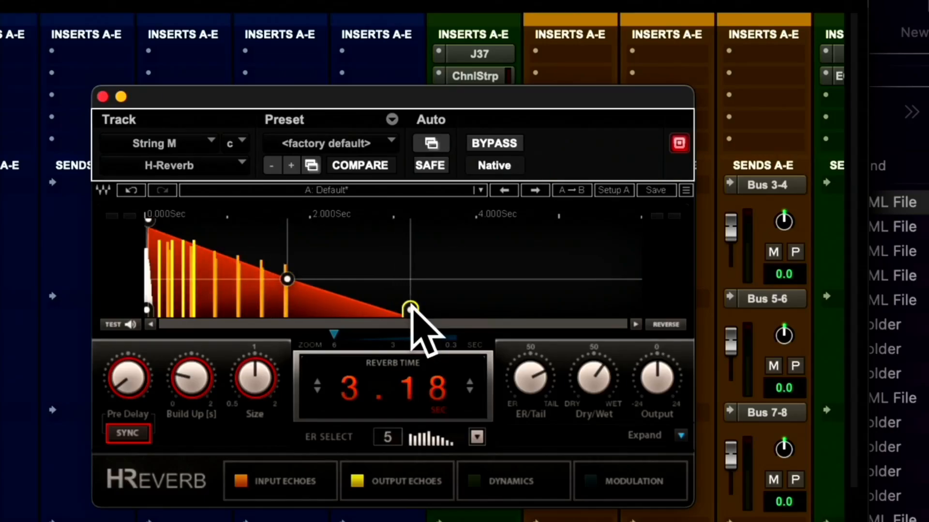
left_click_drag(410, 310, 519, 310)
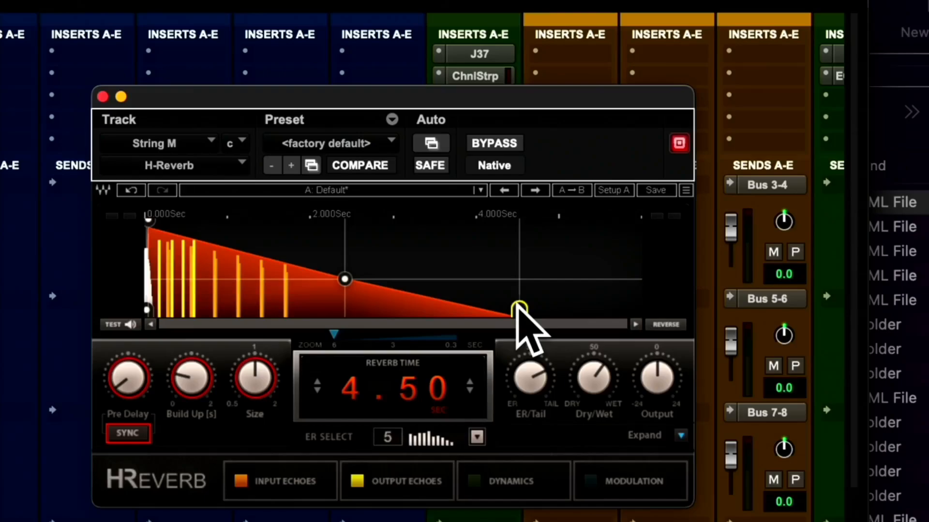
left_click_drag(518, 308, 635, 310)
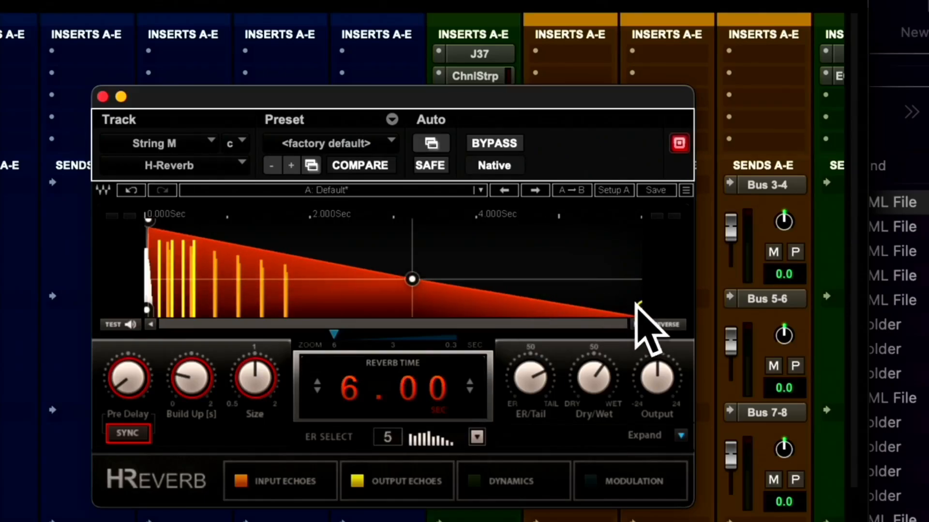
left_click_drag(636, 310, 476, 310)
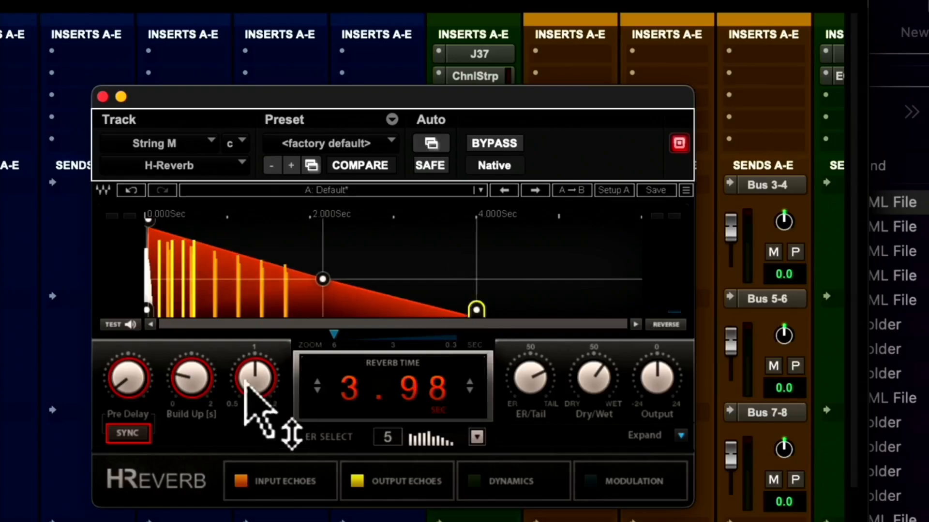
- Raise H-Reverb's Size above 1 and try different pre-delay lengths up to the maximum, ending at 205
left_click_drag(261, 391, 262, 361)
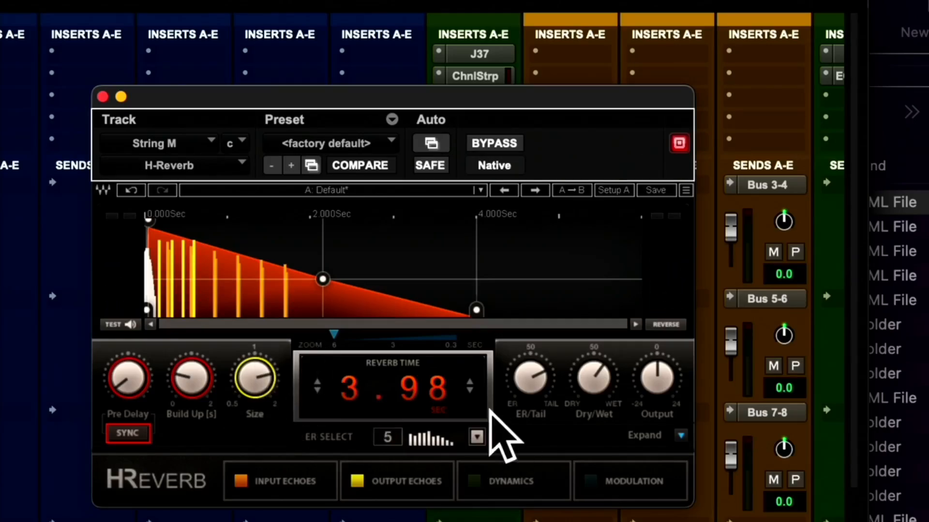
left_click_drag(121, 382, 120, 375)
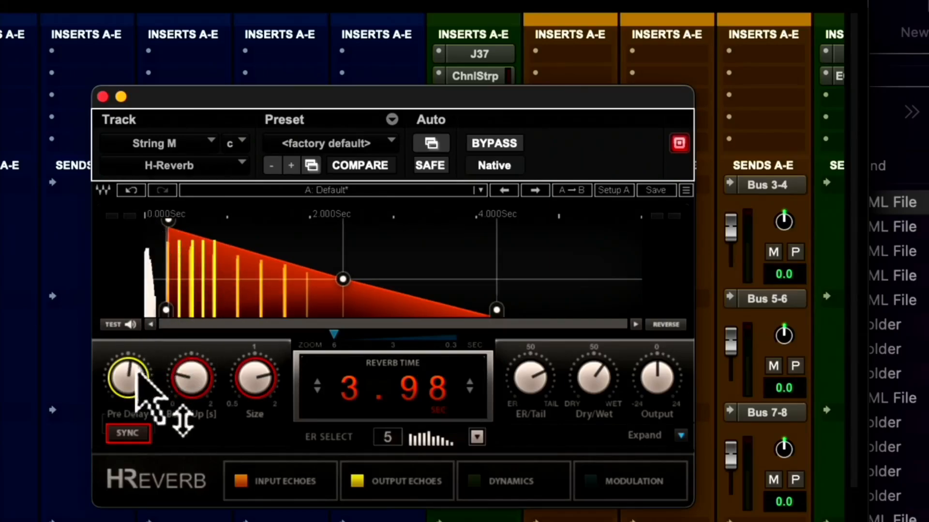
left_click_drag(128, 382, 128, 355)
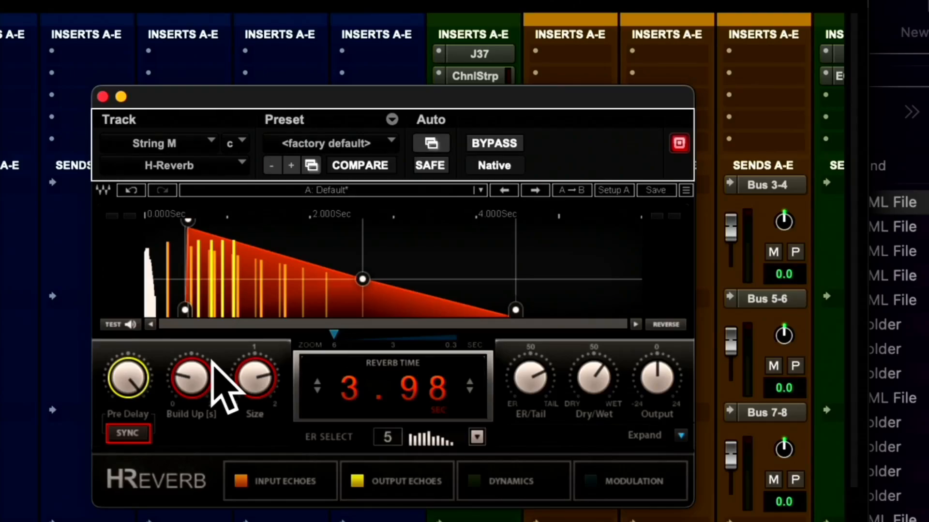
mouse_move(128, 380)
left_mouse_down()
mouse_move(129, 350)
mouse_move(121, 364)
left_mouse_up()
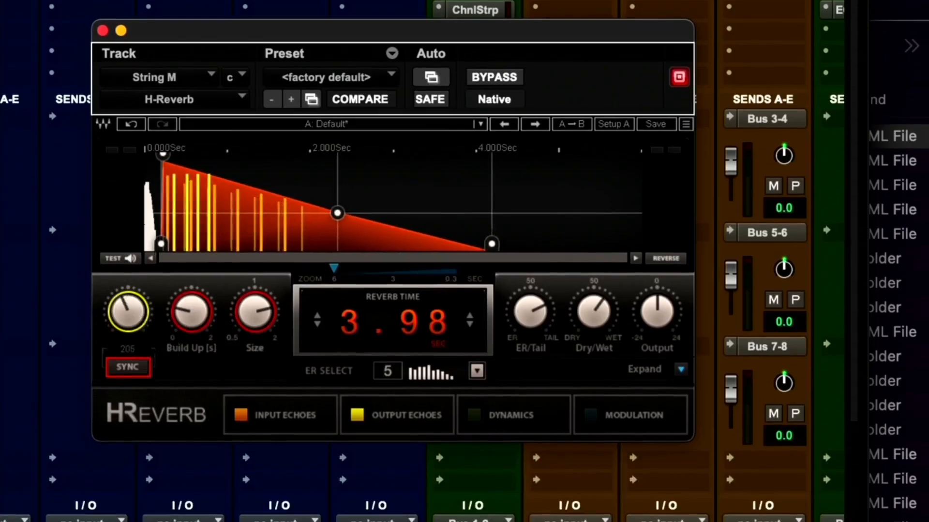
- Lengthen the reverb's Build Up, reduce it in stages to 0.212 s, and shorten the pre-delay slightly
left_click_drag(196, 331, 189, 294)
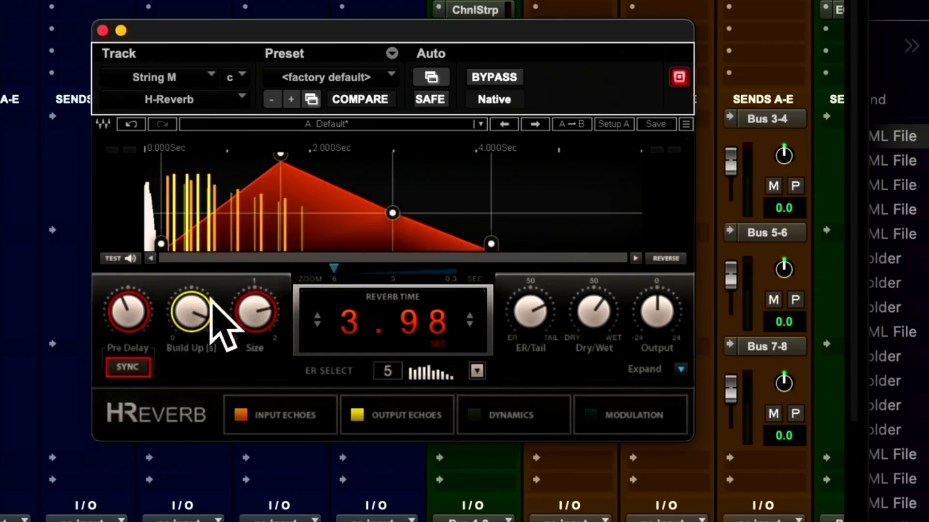
left_click_drag(202, 296, 202, 315)
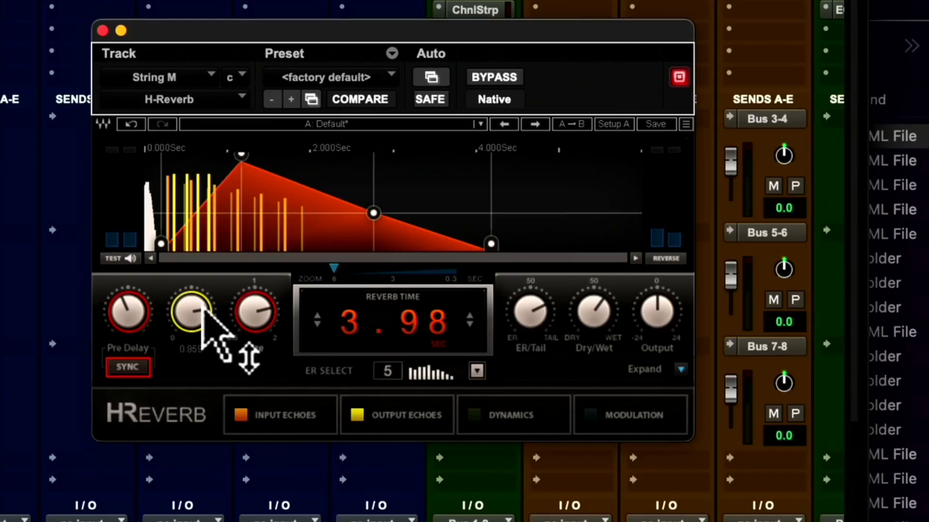
left_click_drag(203, 309, 190, 307)
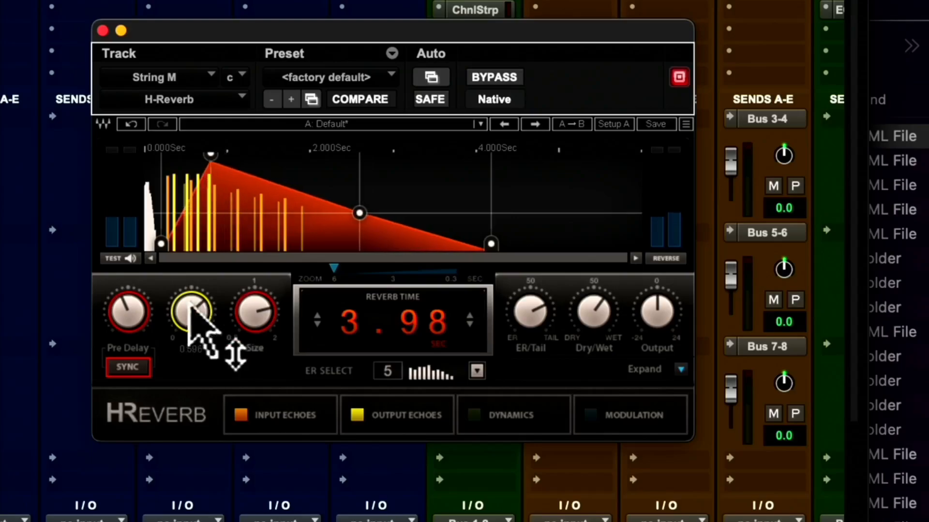
left_click_drag(134, 303, 134, 320)
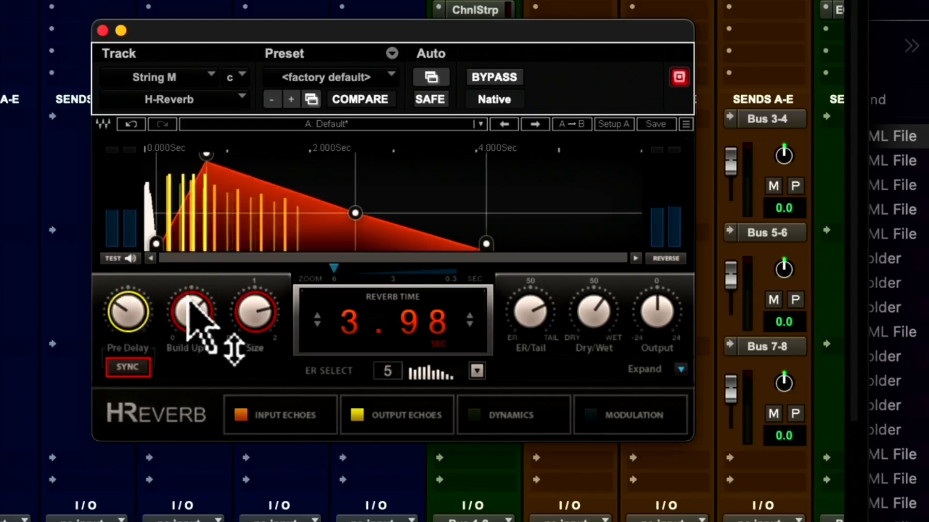
left_click_drag(189, 302, 188, 314)
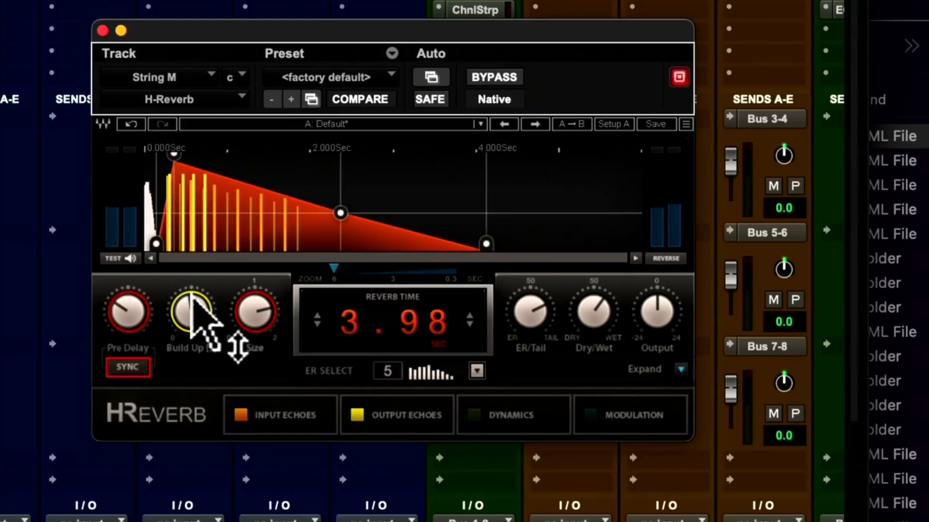
mouse_move(192, 294)
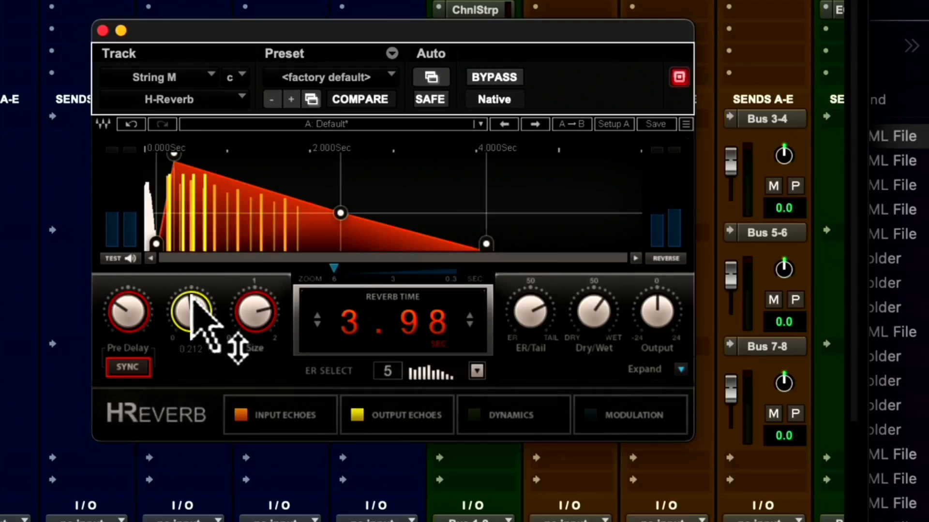
- Raise Build Up to its maximum and pull the build-up and pre-delay points on the decay graph back to the start
left_click_drag(203, 308, 196, 331)
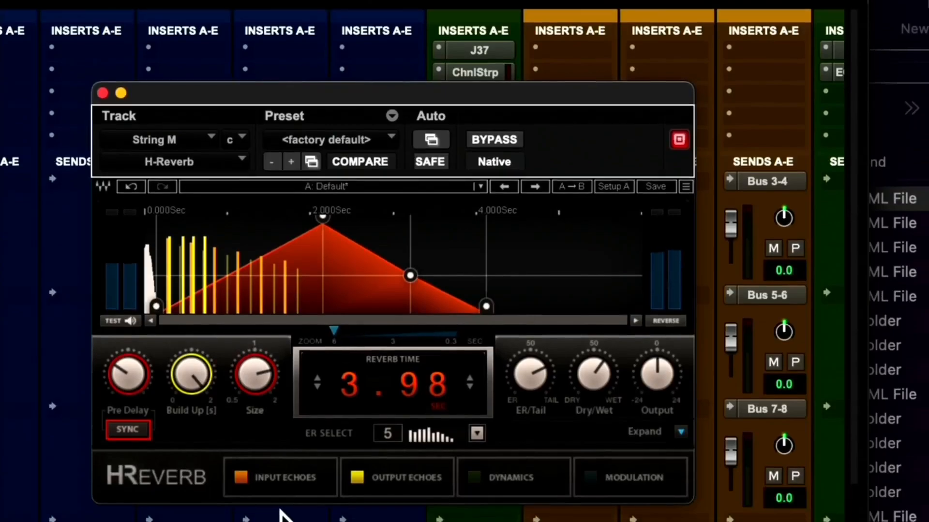
mouse_move(193, 383)
left_mouse_down()
mouse_move(193, 395)
mouse_move(197, 383)
left_mouse_up()
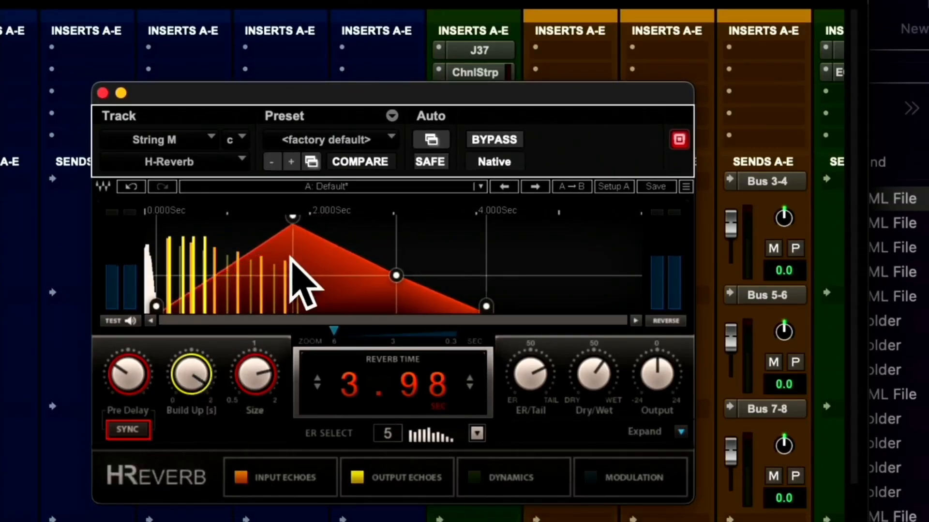
left_click_drag(293, 219, 183, 219)
left_click_drag(156, 306, 146, 306)
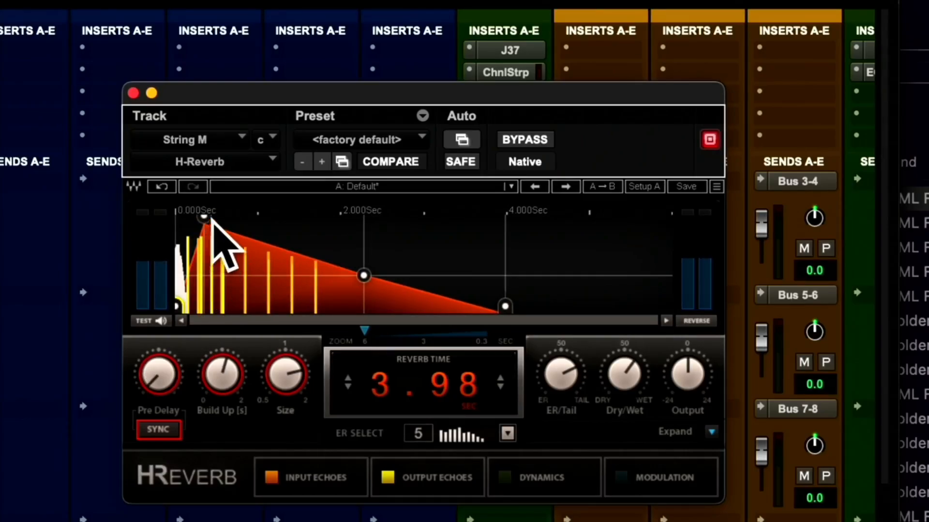
left_click_drag(202, 218, 177, 218)
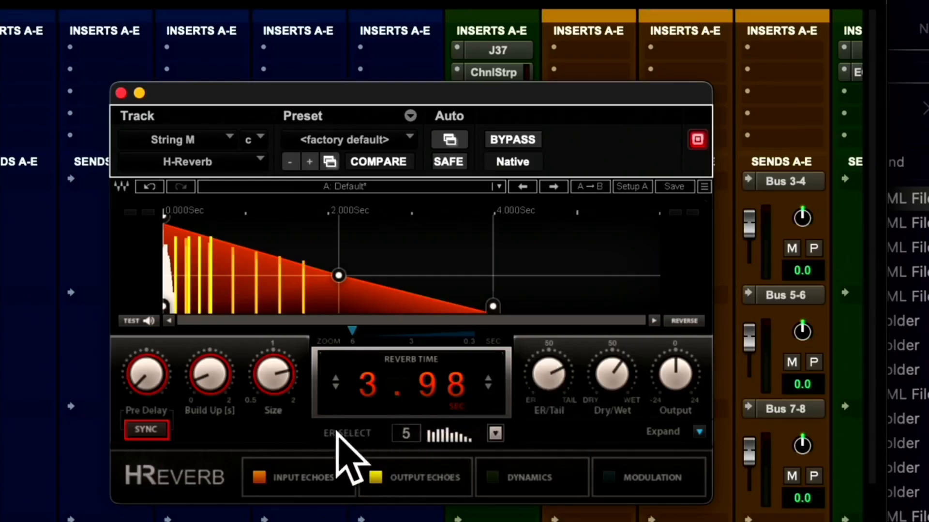
- Select early reflection pattern 1 and sweep the ER/Tail balance between both extremes, ending at about 75
left_click(495, 433)
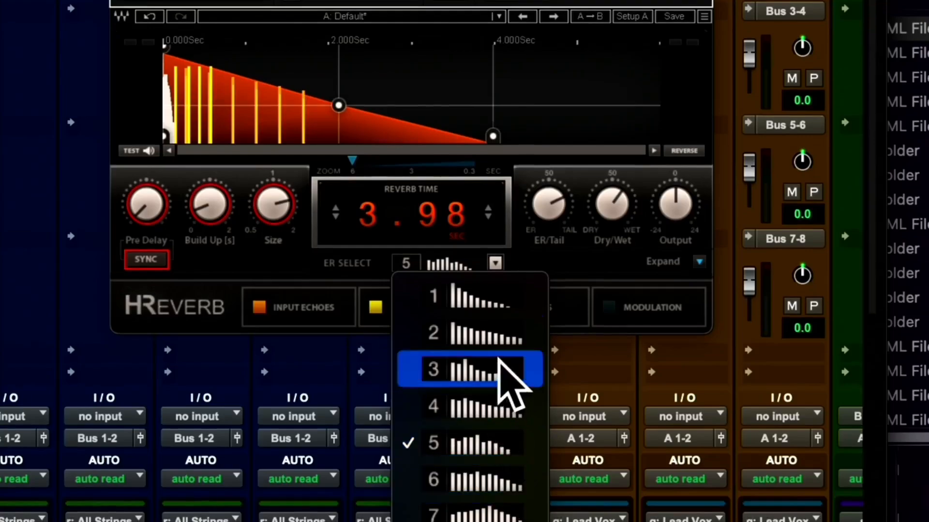
left_click(485, 300)
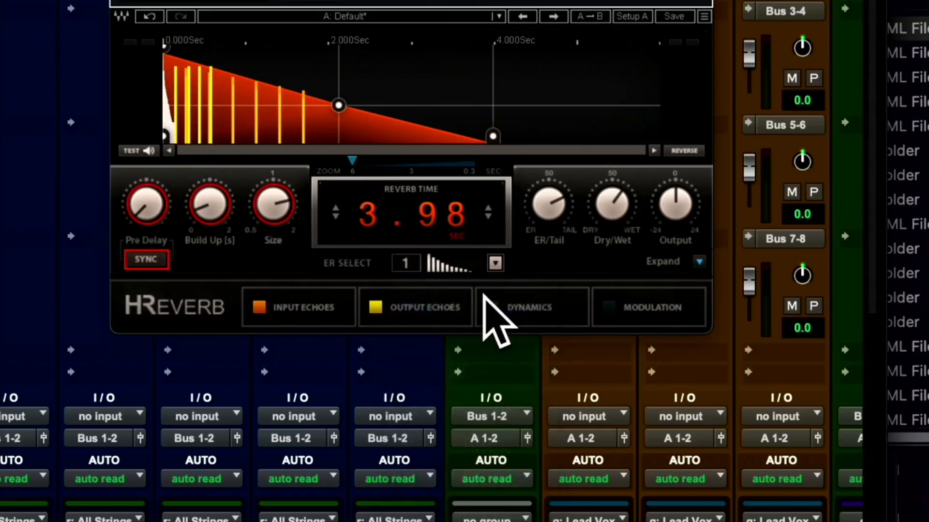
left_click_drag(540, 215, 538, 164)
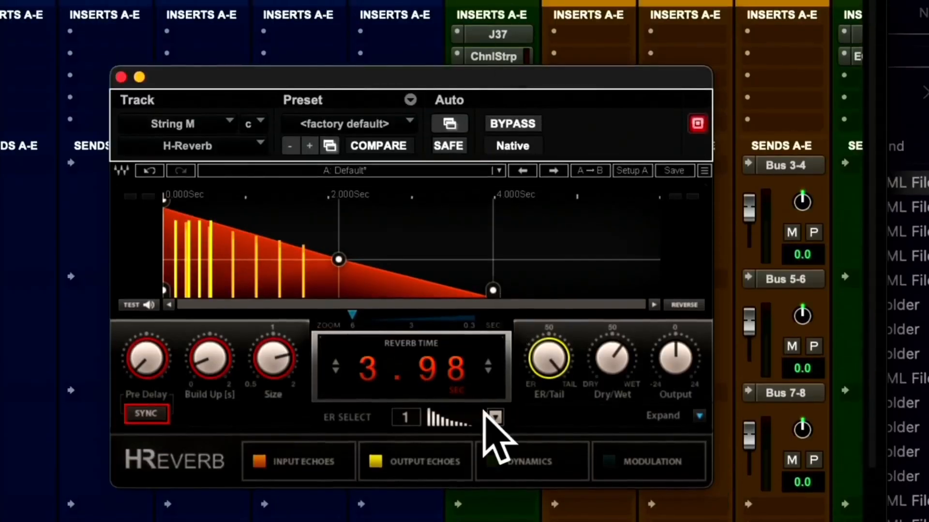
left_click_drag(554, 361, 554, 341)
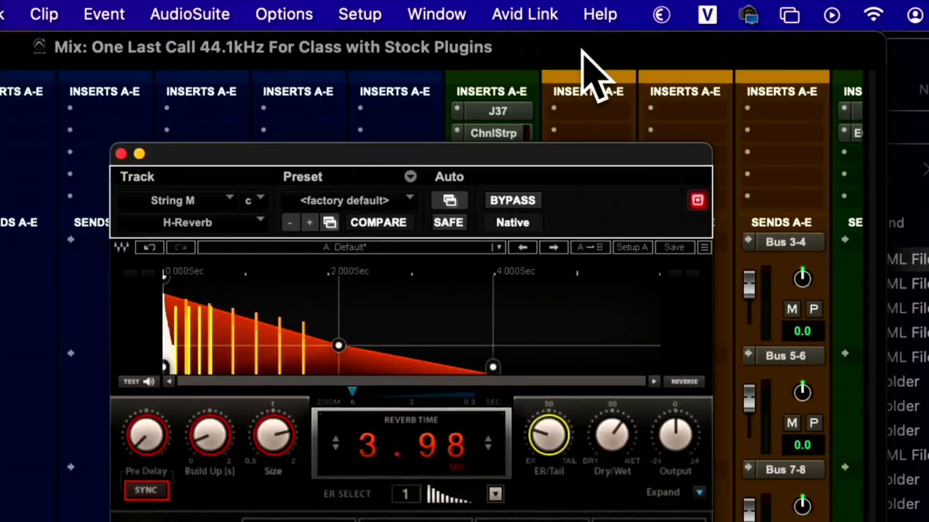
left_click_drag(540, 425, 541, 495)
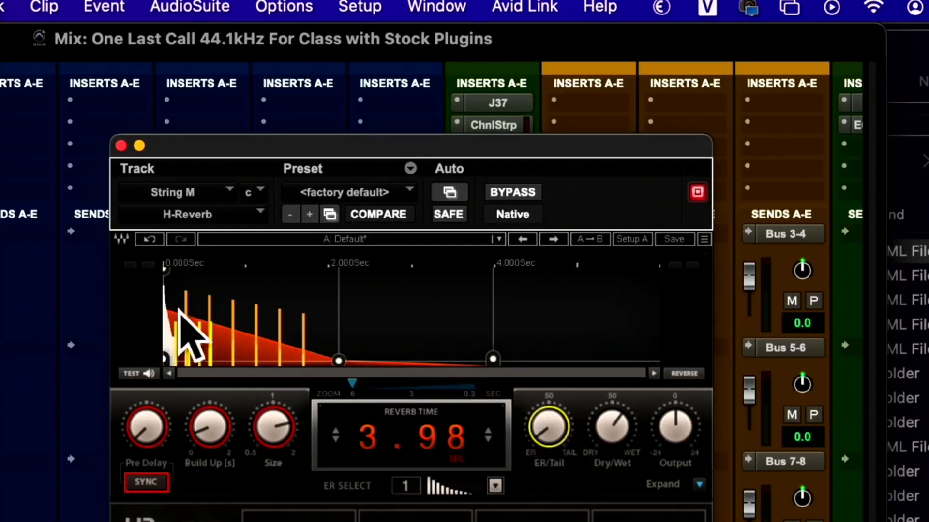
left_click_drag(542, 431, 542, 358)
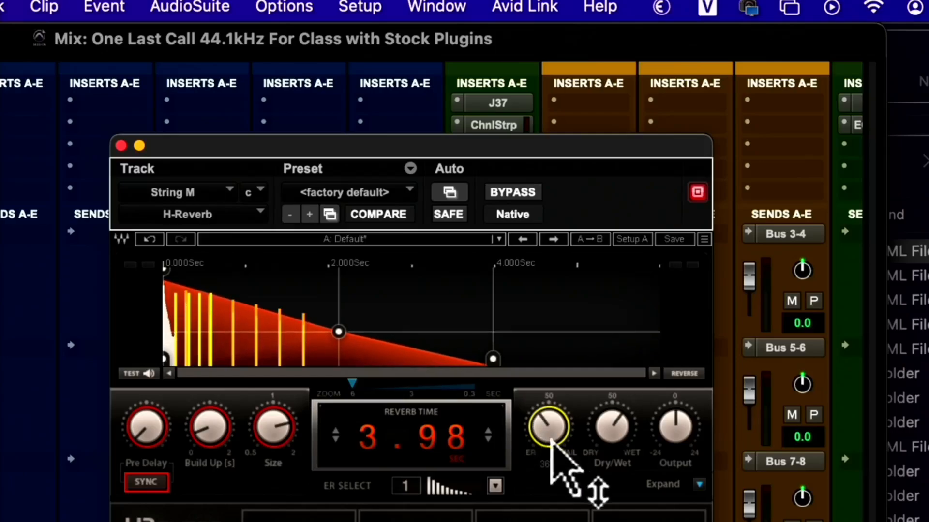
left_click_drag(551, 440, 552, 520)
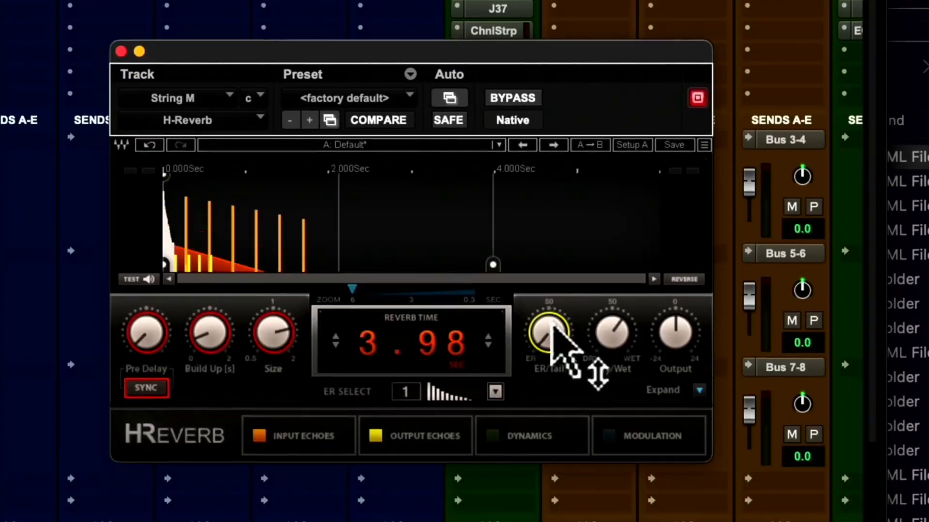
left_click_drag(544, 332, 544, 223)
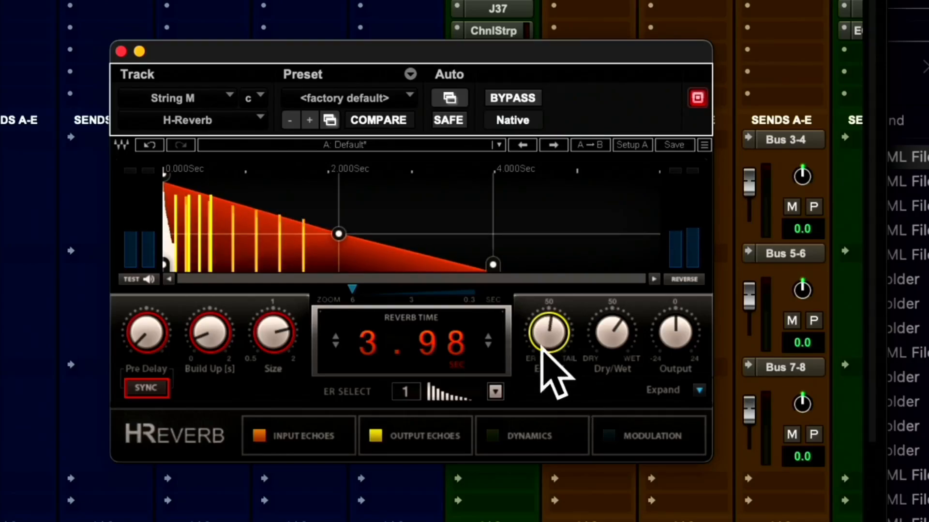
mouse_move(545, 347)
left_mouse_down()
mouse_move(545, 304)
mouse_move(537, 357)
left_mouse_up()
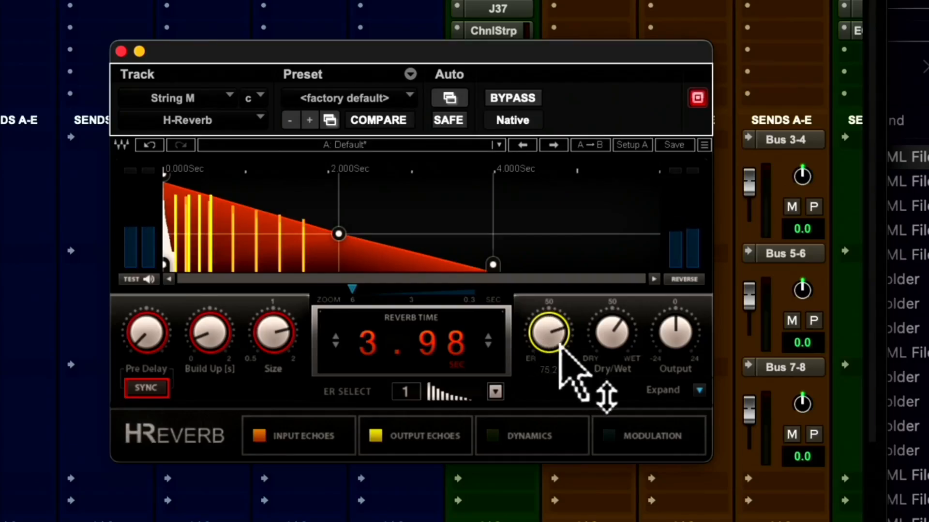
- Set the reverb time to 4.31 s and early reflection pattern 5, with the ER/Tail balance slightly further toward the tail
left_click_drag(476, 363, 477, 344)
left_click(495, 392)
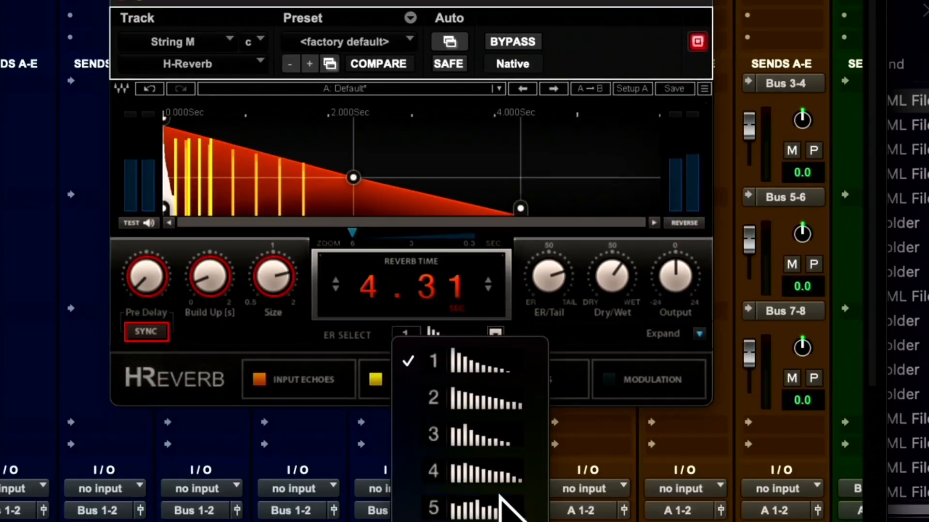
left_click(506, 505)
left_click_drag(545, 290, 543, 286)
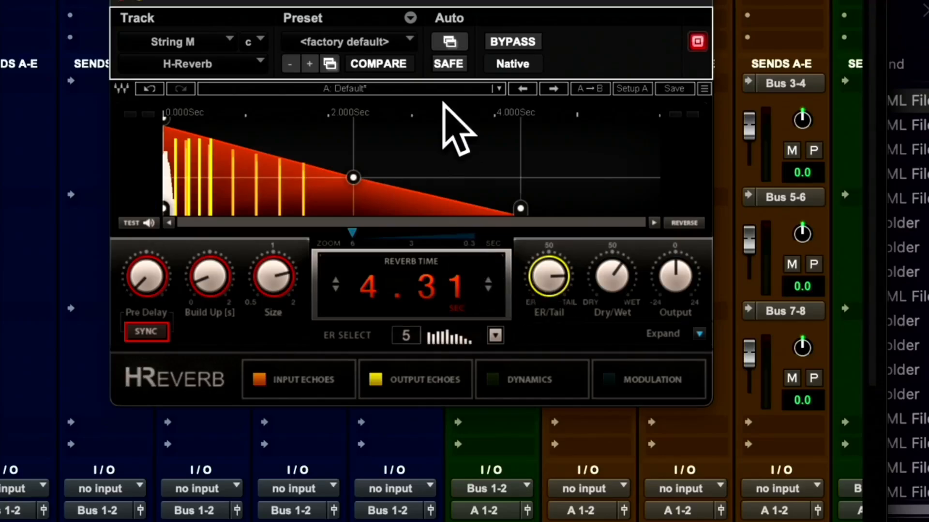
- Reload H-Reverb's Default factory preset and set the reverb time to 4.89 s
left_click(444, 89)
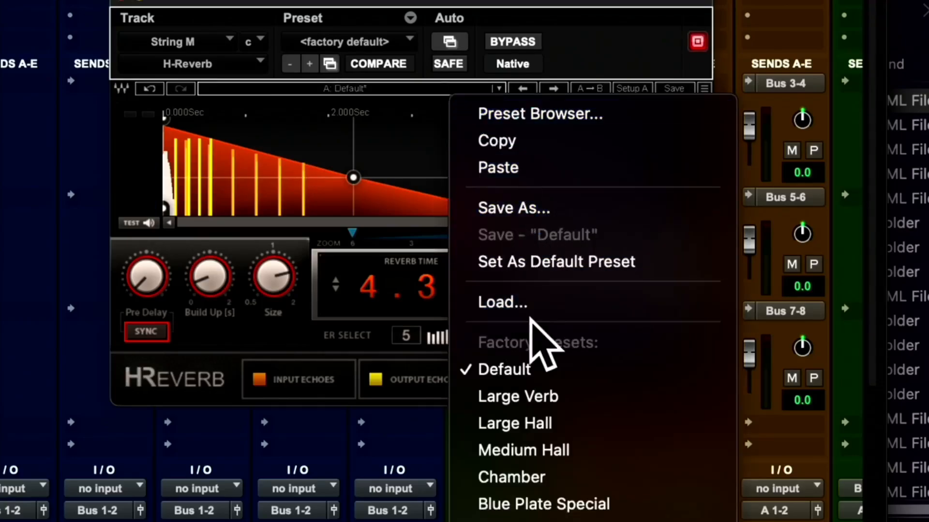
left_click(538, 360)
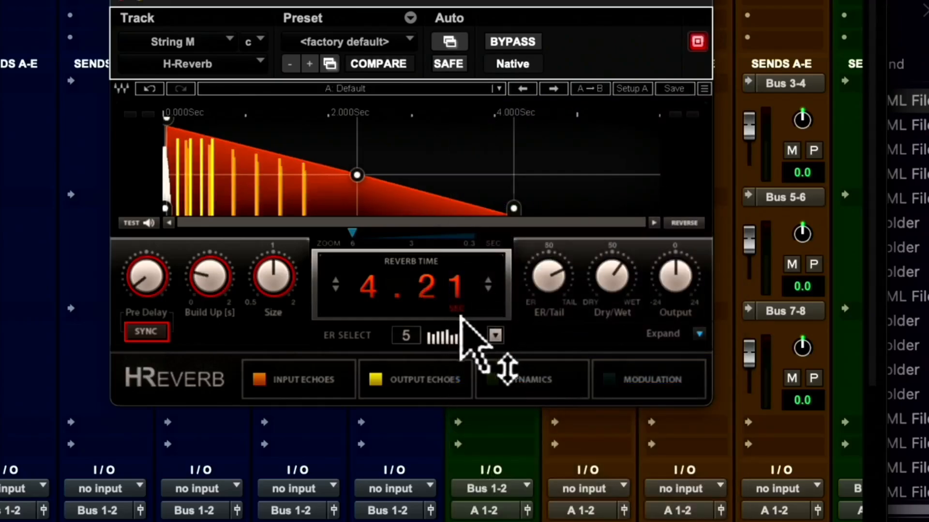
left_click_drag(425, 301, 425, 256)
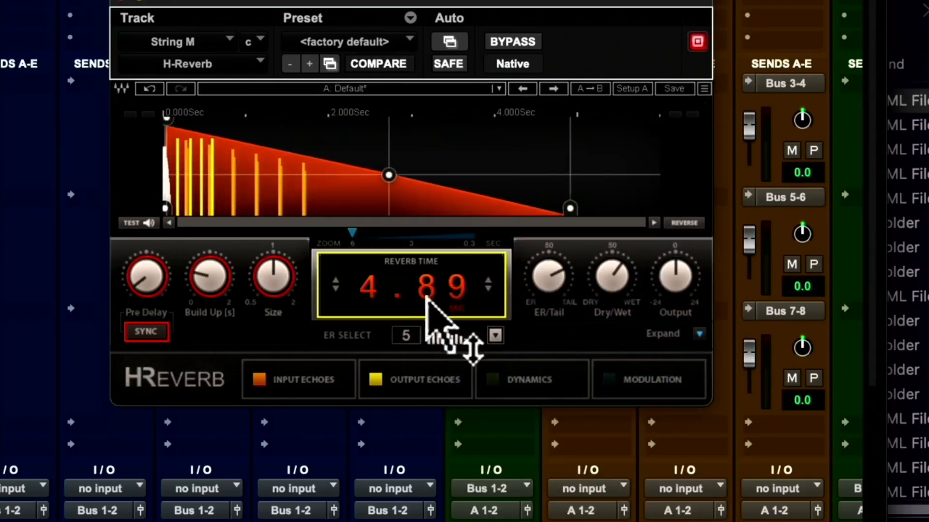
- Expand H-Reverb's advanced controls and raise the Size setting well above 1
left_click(699, 333)
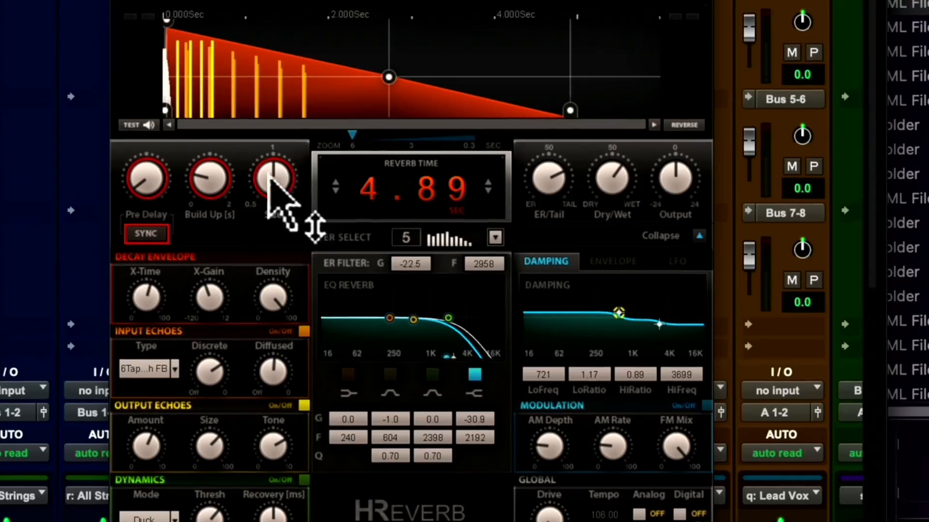
mouse_move(274, 175)
left_mouse_down()
mouse_move(274, 161)
mouse_move(276, 182)
left_mouse_up()
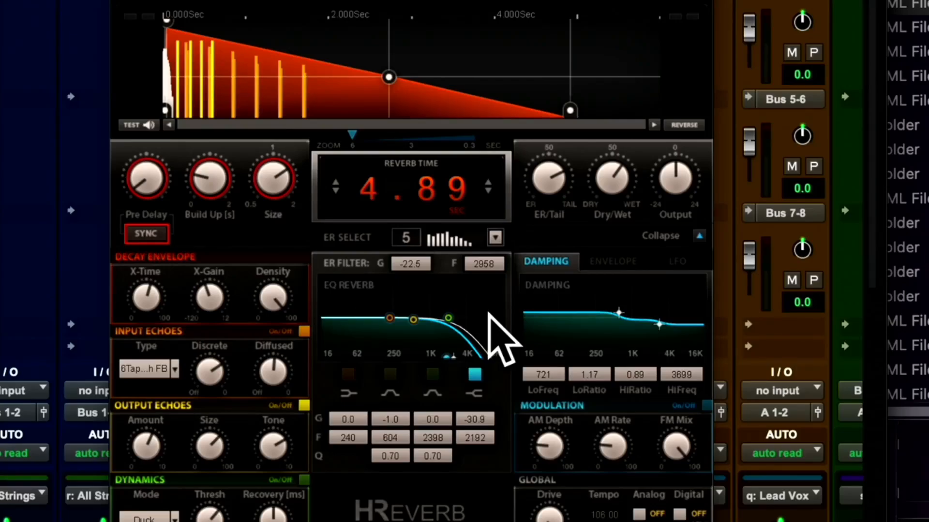
mouse_move(274, 190)
left_mouse_down()
mouse_move(275, 180)
mouse_move(276, 192)
left_mouse_up()
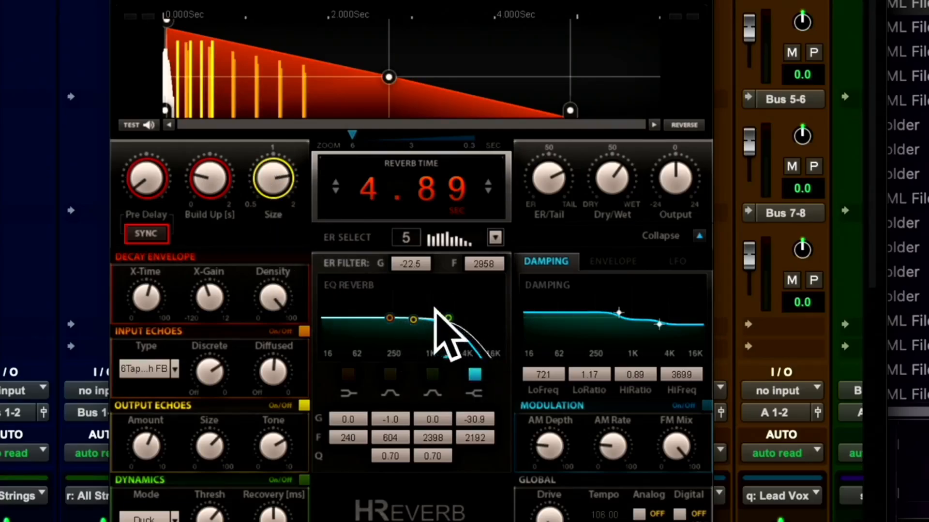
- Set the reverb EQ's third band to 4677 Hz with 0.1 gain, and its high band to 2728 Hz with -40.7 gain
left_click(475, 376)
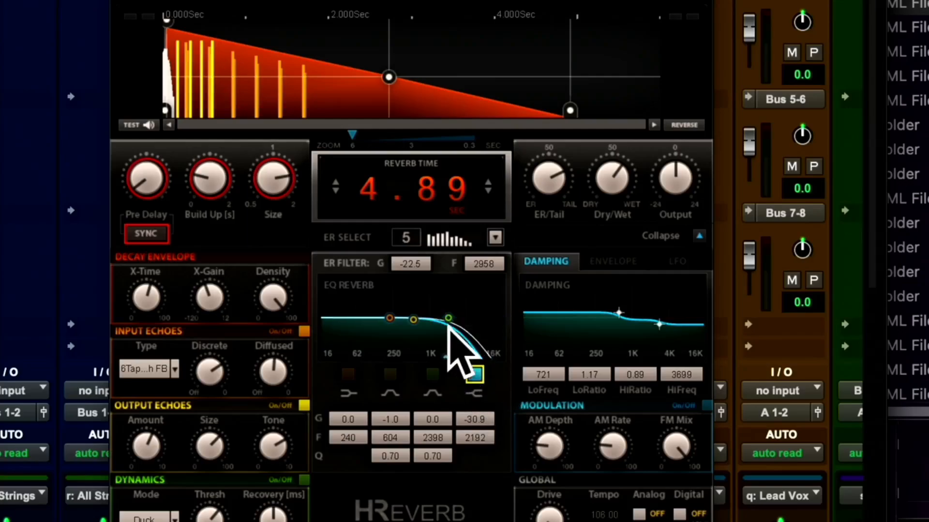
left_click_drag(448, 318, 465, 317)
mouse_move(447, 357)
left_mouse_down()
mouse_move(494, 356)
mouse_move(451, 357)
left_mouse_up()
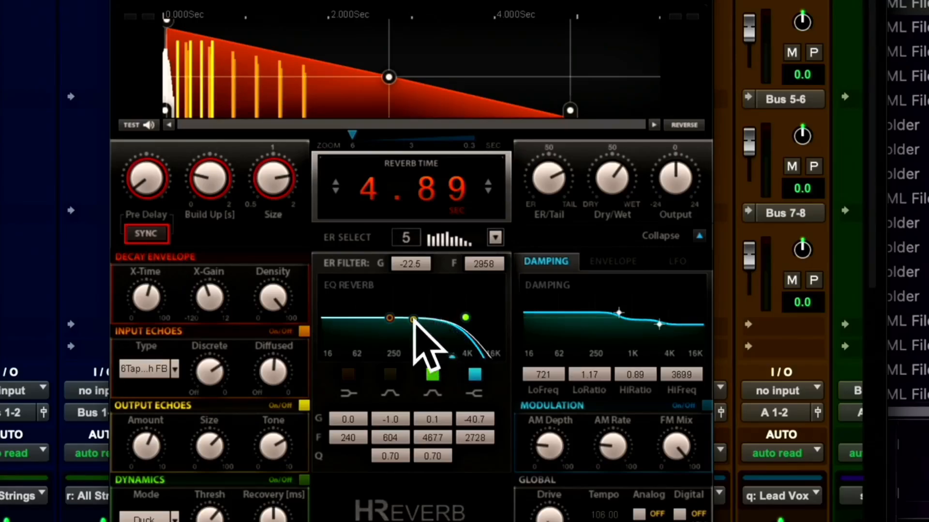
- Shape the reverb EQ with 5.8 gain at 234 Hz, -1.2 at 933 Hz and 6.2 at 4626 Hz on the lower three bands
mouse_move(413, 319)
left_mouse_down()
mouse_move(409, 295)
mouse_move(457, 294)
mouse_move(353, 292)
mouse_move(450, 302)
mouse_move(376, 308)
mouse_move(442, 307)
mouse_move(424, 313)
left_mouse_up()
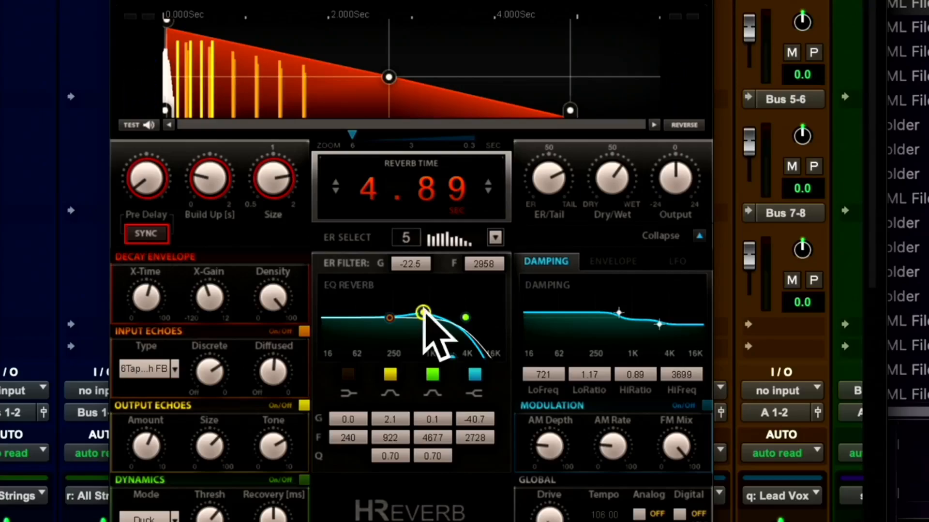
mouse_move(389, 317)
left_mouse_down()
mouse_move(387, 291)
mouse_move(389, 323)
mouse_move(388, 304)
left_mouse_up()
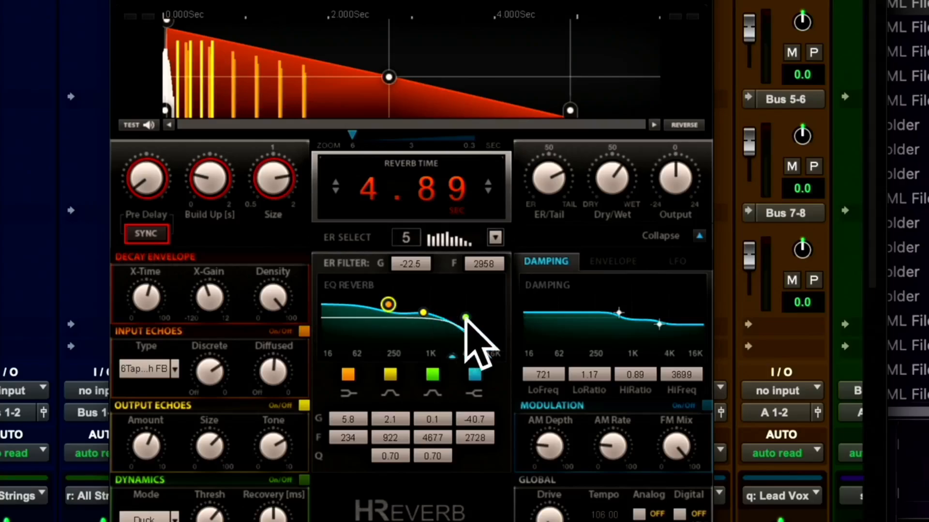
left_click_drag(465, 317, 423, 323)
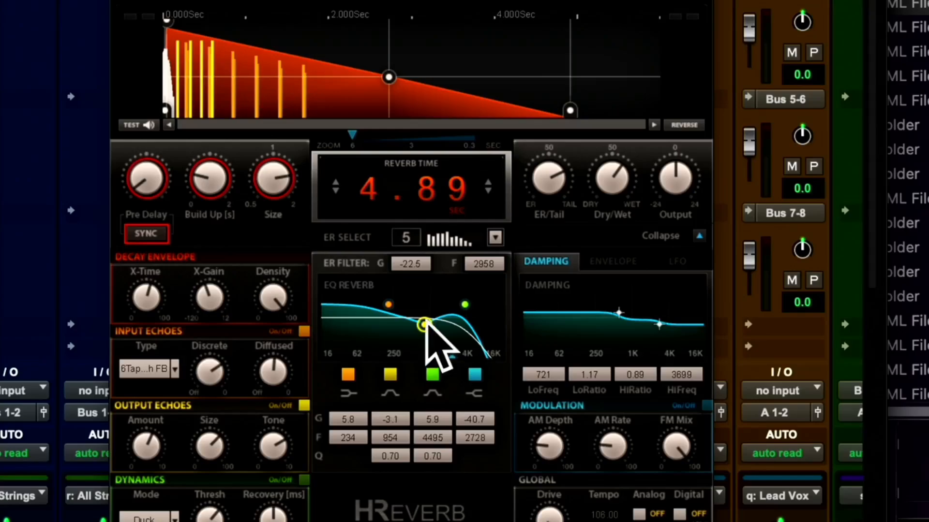
mouse_move(425, 323)
left_mouse_down()
mouse_move(424, 290)
mouse_move(423, 334)
mouse_move(424, 323)
left_mouse_up()
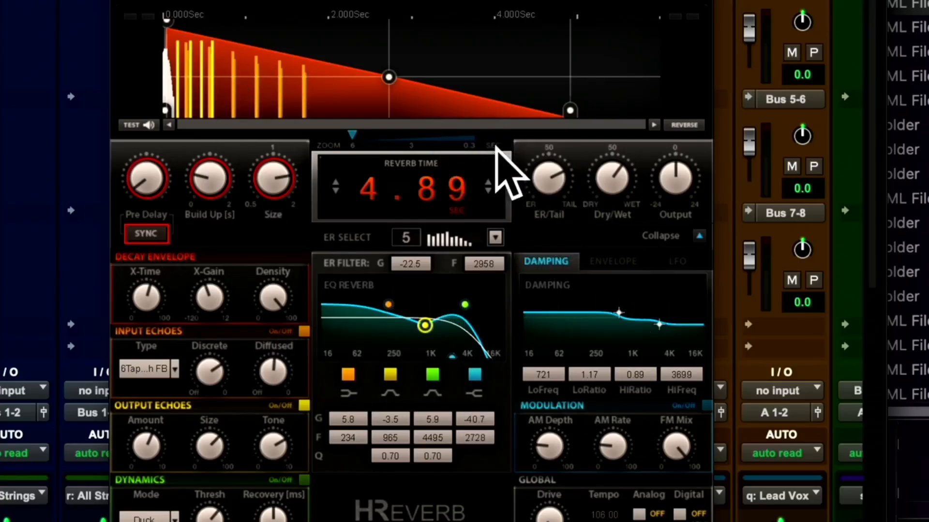
left_click(617, 174)
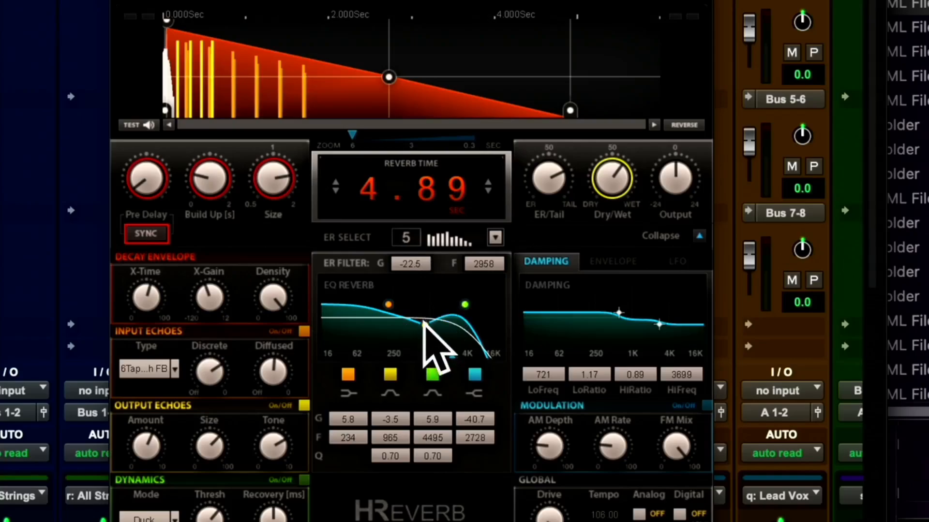
left_click_drag(419, 322, 464, 304)
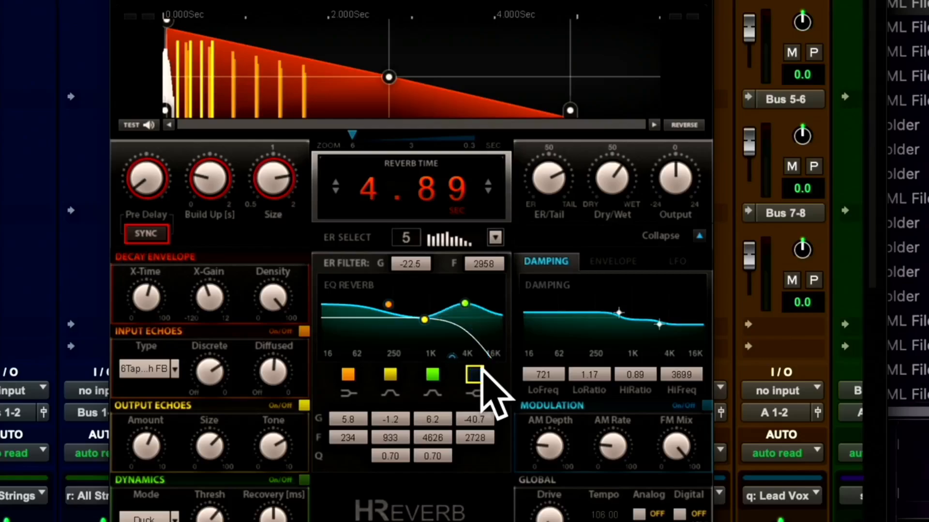
- Switch the reverb EQ's high band off and on repeatedly to compare the sound, ending with it enabled
left_click(475, 375)
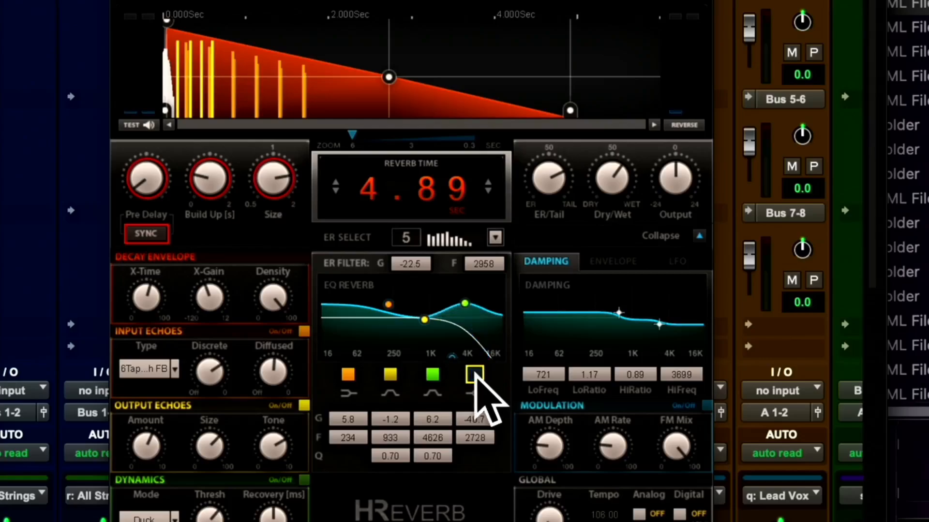
left_click(475, 375)
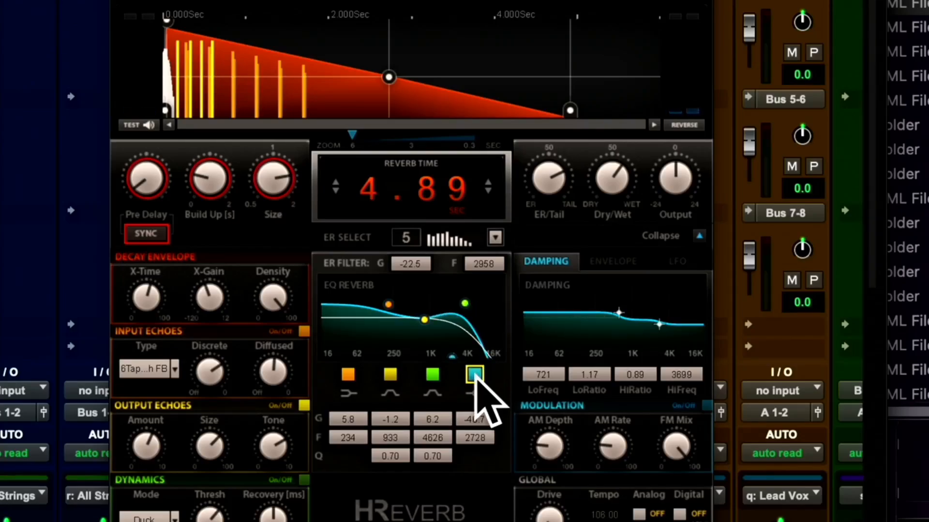
left_click(475, 375)
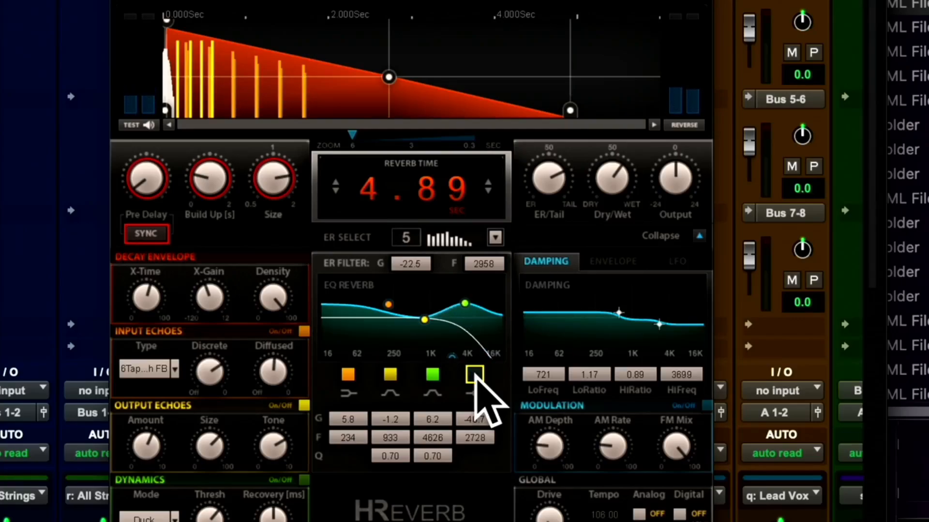
left_click(474, 375)
left_click(475, 375)
left_click(474, 376)
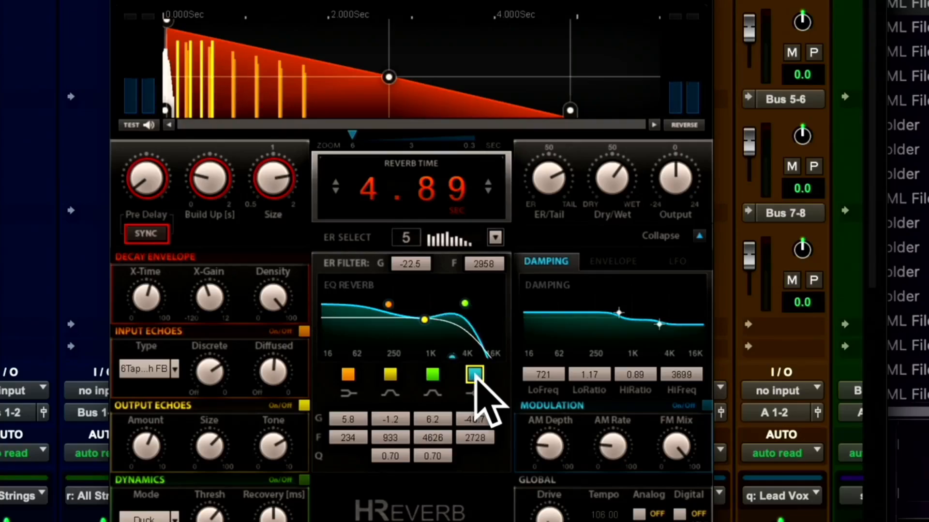
- Bypass the reverb EQ's third band, toggle the high band to compare, and re-enable both bands
left_click(432, 375)
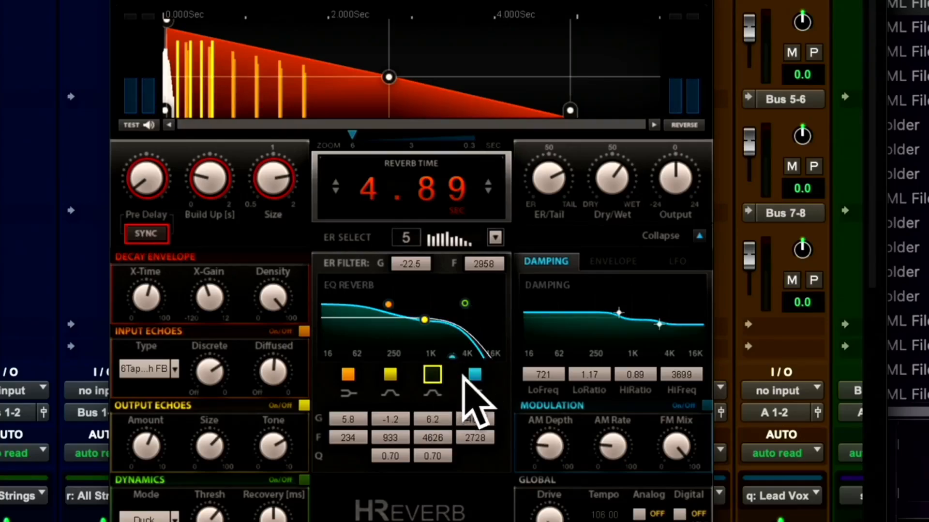
left_click(474, 375)
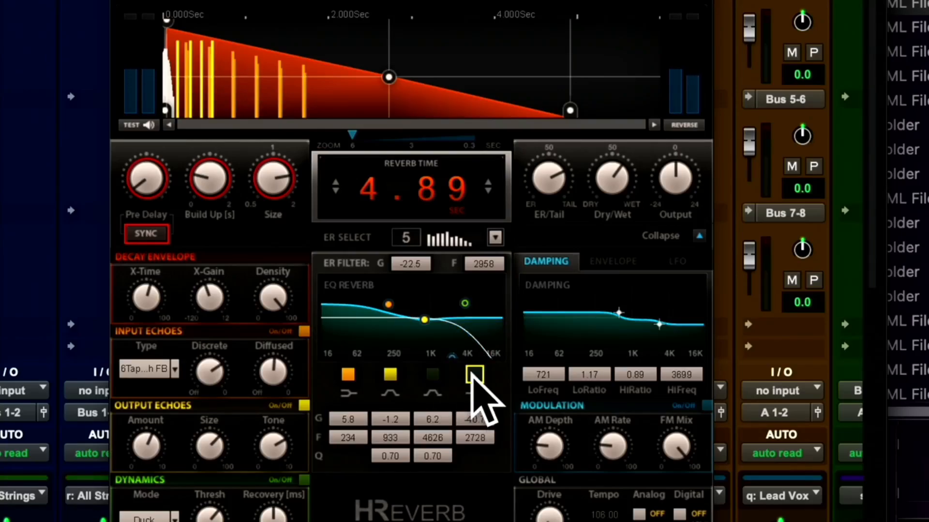
left_click(474, 375)
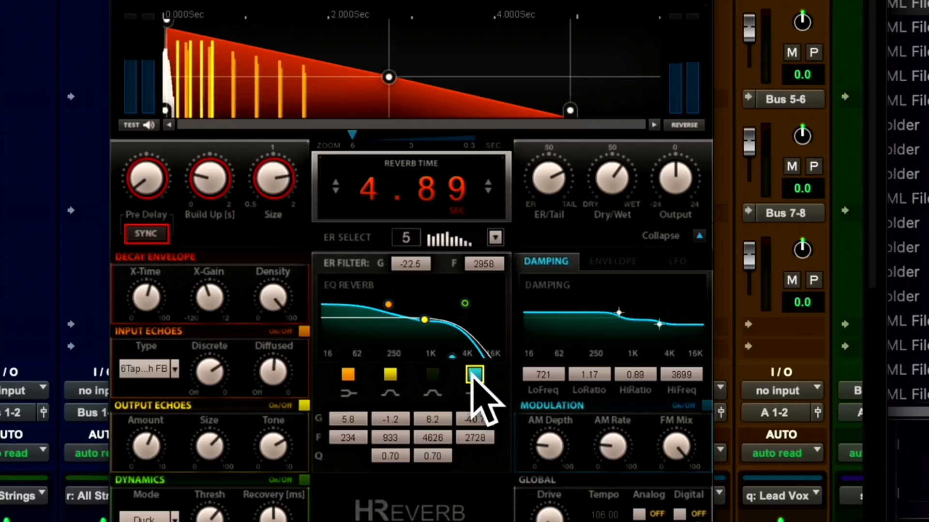
left_click(474, 375)
left_click(432, 374)
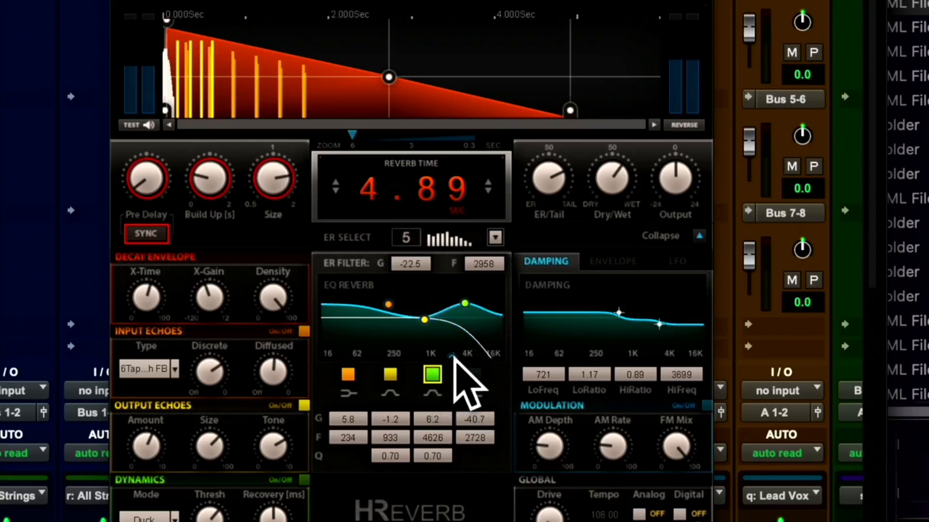
left_click(474, 376)
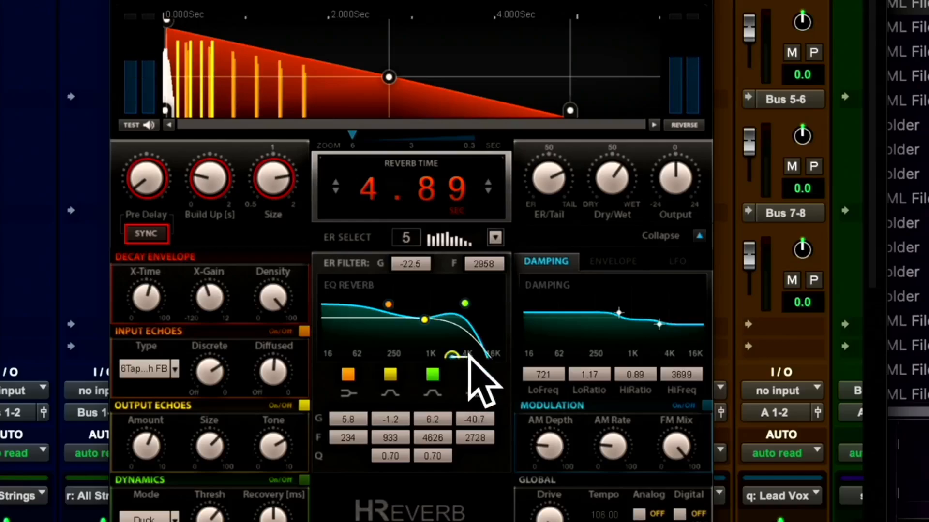
- Sweep the reverb EQ's high band and settle it at 3134 Hz with -43.6 gain, and set the third band to 4304 Hz with 7.5 gain
left_click_drag(452, 357, 469, 355)
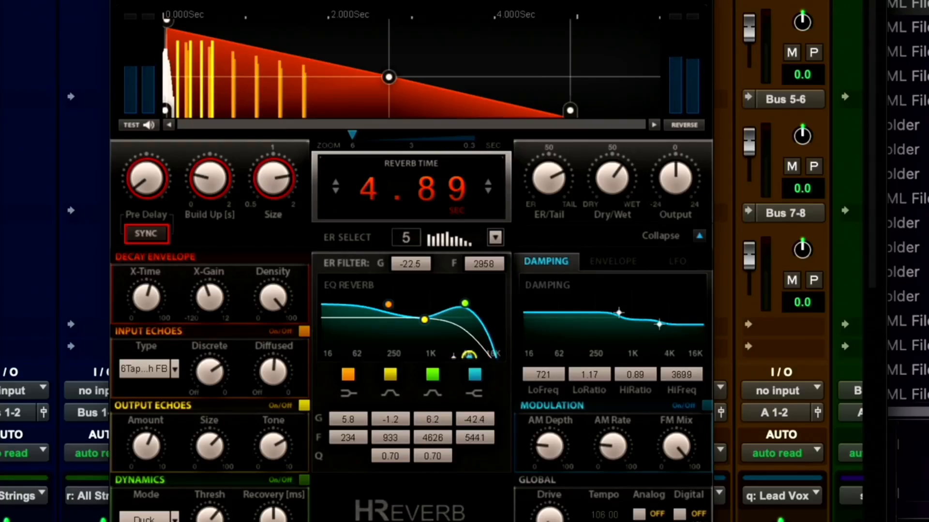
left_click_drag(469, 356, 464, 356)
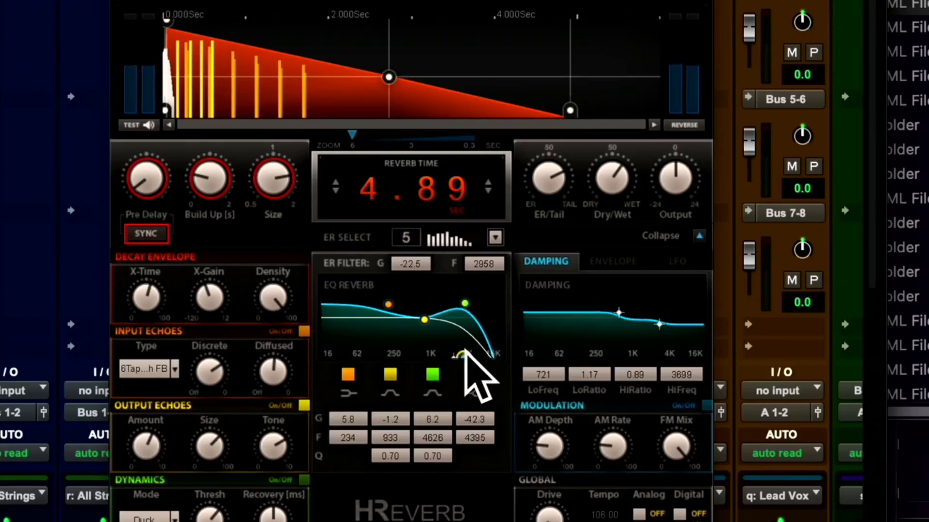
left_click_drag(465, 357, 446, 356)
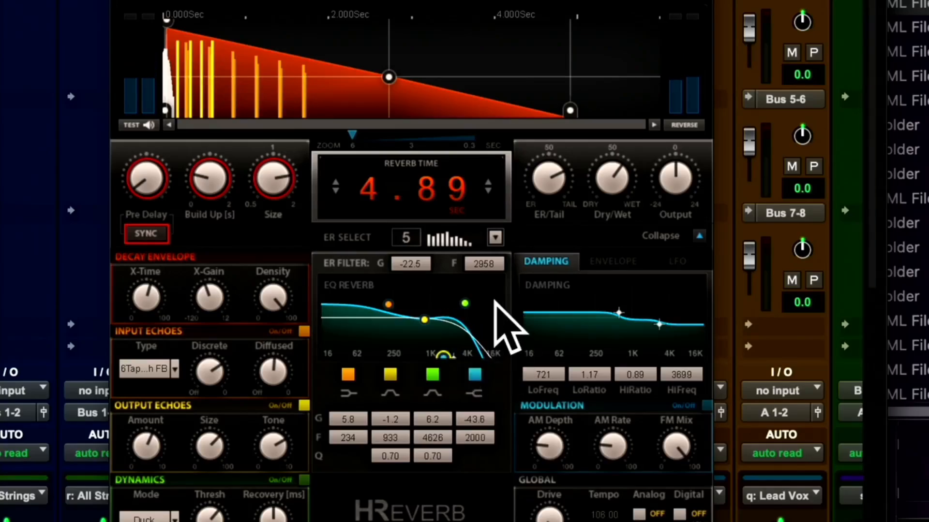
mouse_move(464, 304)
left_mouse_down()
mouse_move(448, 344)
mouse_move(462, 301)
left_mouse_up()
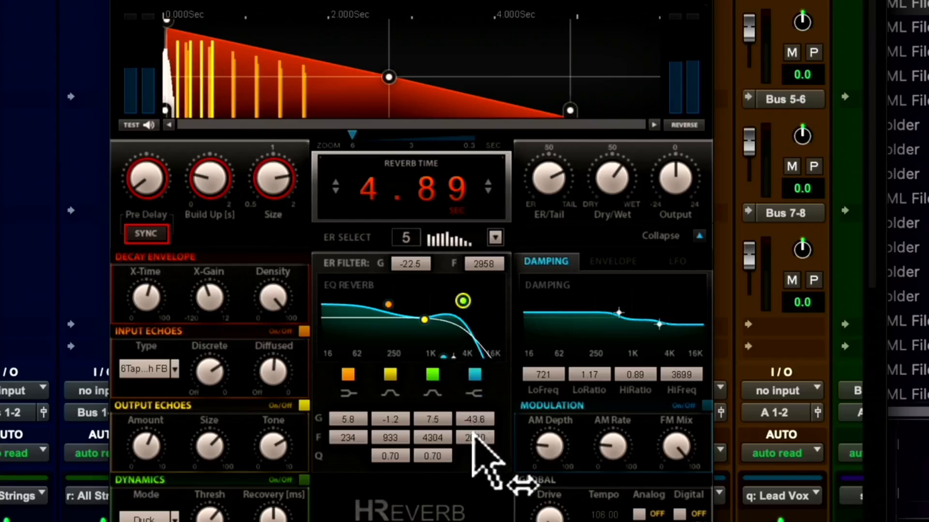
mouse_move(471, 433)
left_mouse_down()
mouse_move(481, 433)
mouse_move(473, 431)
left_mouse_up()
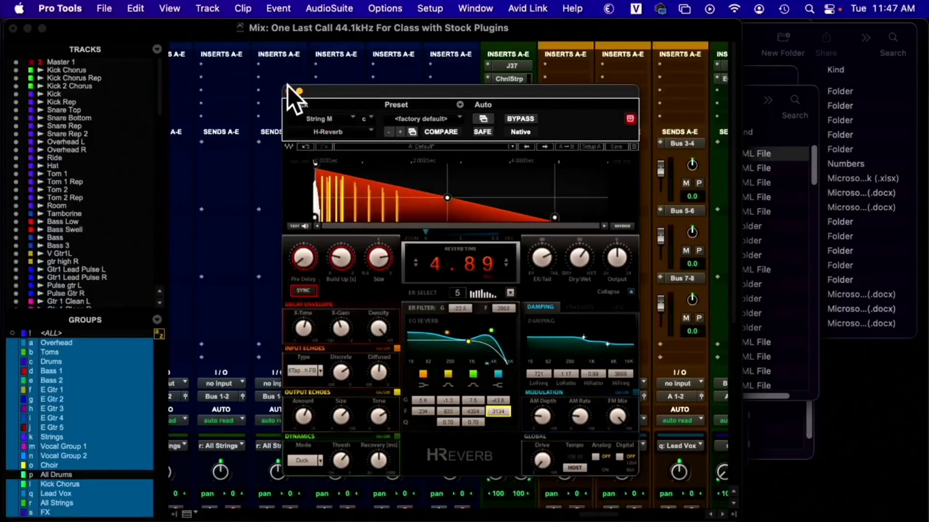
- Close H-Reverb and select the Reverb 1, Dly and Dly2 tracks in turn in the mixer, ending on Reverb 1
left_click(289, 91)
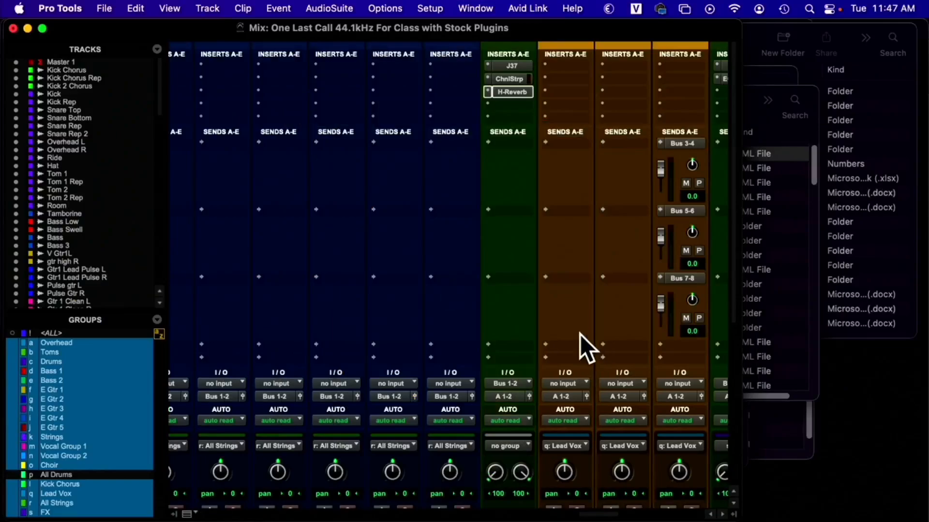
scroll(579, 335, "right", 2)
scroll(578, 337, "right", 8)
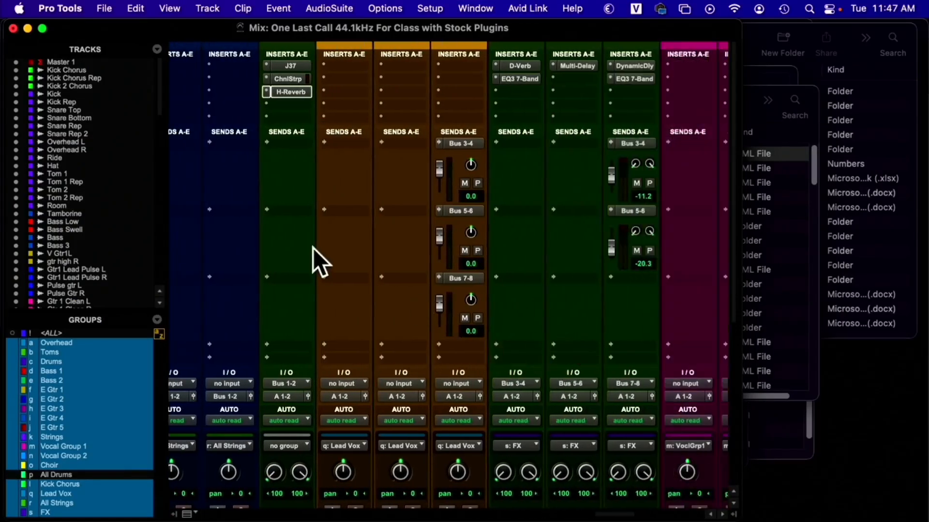
scroll(318, 282, "down", 5)
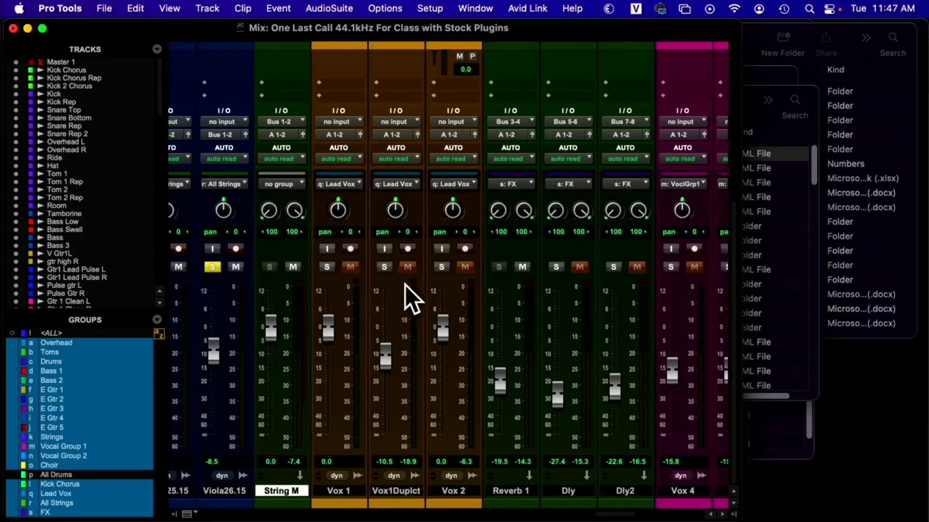
scroll(405, 286, "right", 4)
left_click(433, 491)
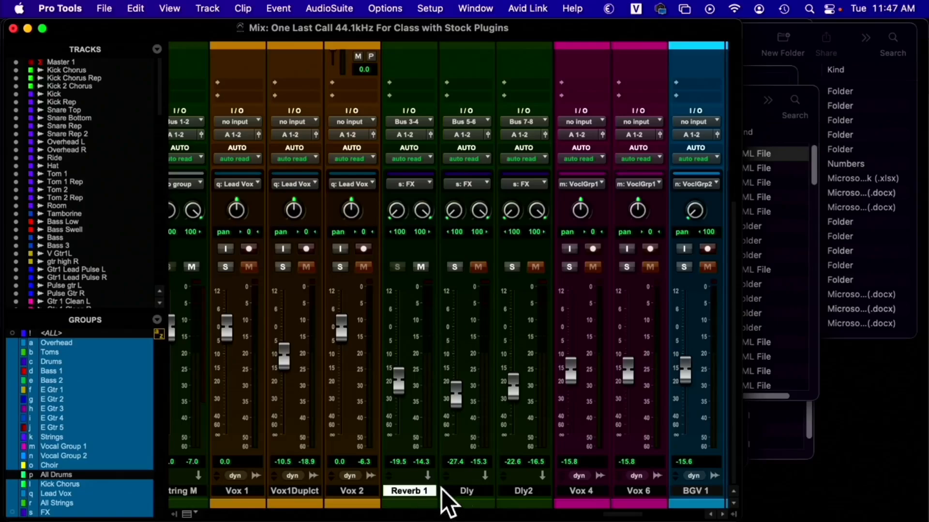
left_click(489, 491)
left_click(524, 491)
left_click(419, 490)
left_click(459, 490)
left_click(420, 489)
left_click(468, 491)
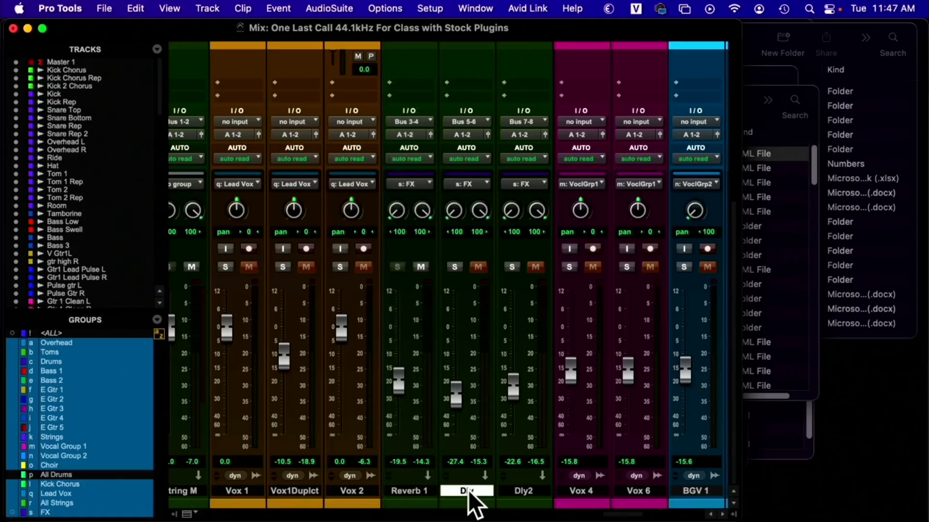
left_click(518, 490)
left_click(428, 490)
- Review the inserts and bus inputs of the effects tracks, and solo the Reverb 1 and Vox 2 tracks
scroll(420, 483, "up", 5)
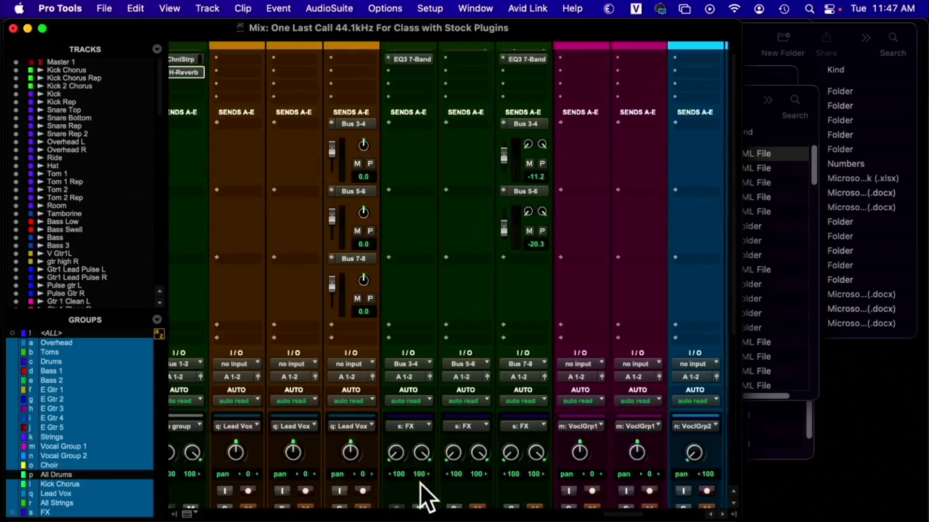
scroll(420, 484, "up", 2)
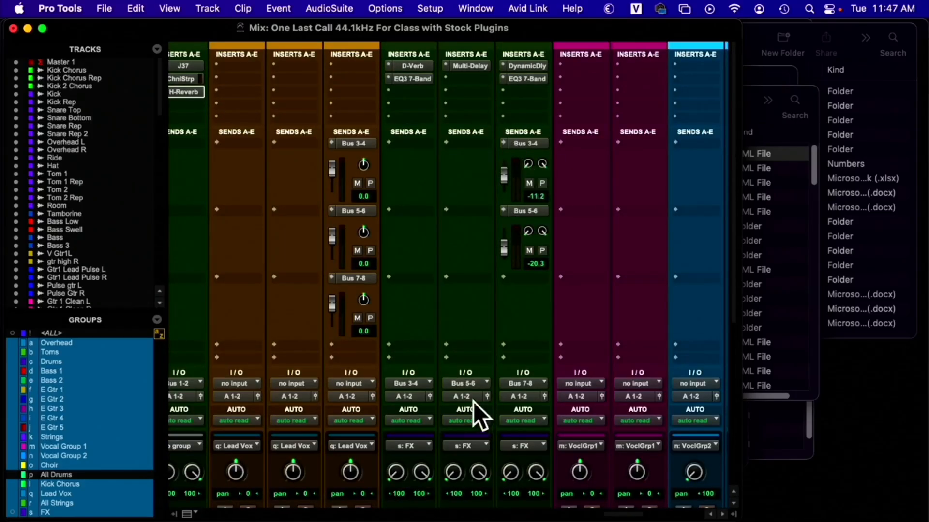
scroll(473, 403, "down", 10)
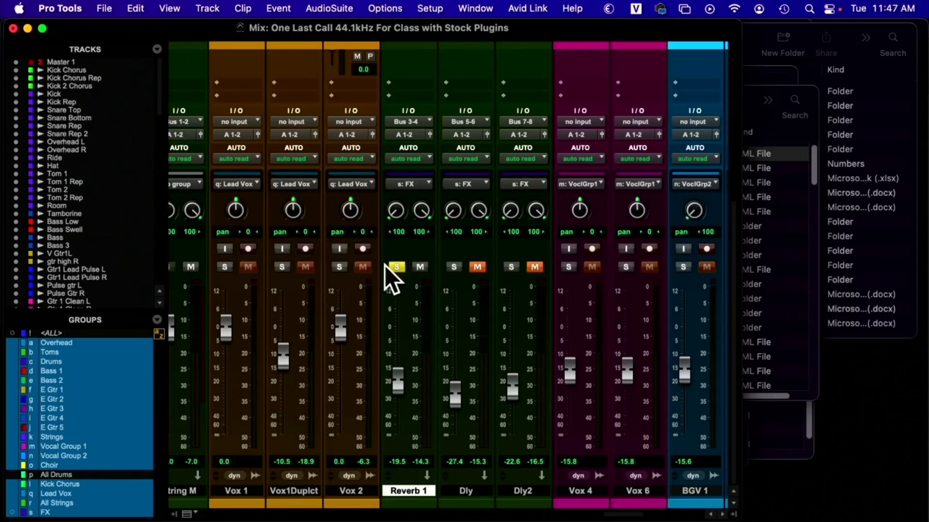
scroll(359, 285, "left", 3)
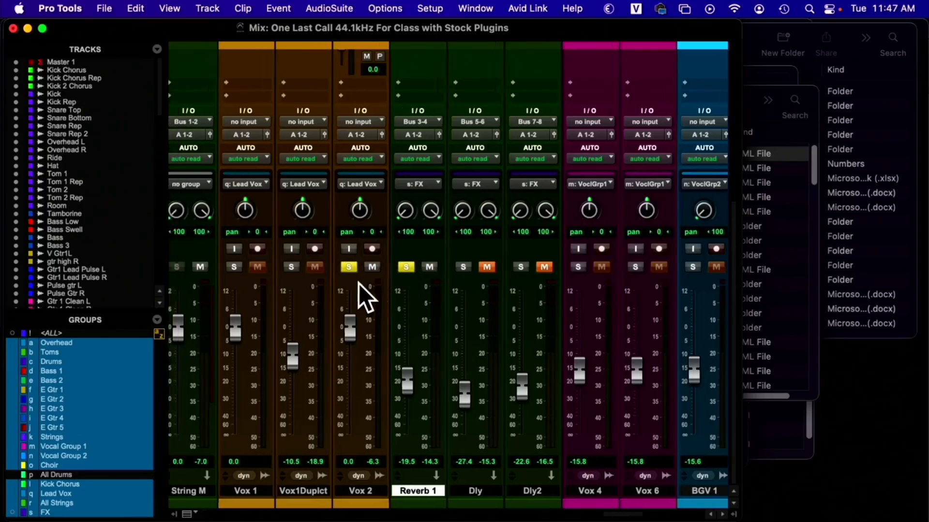
scroll(358, 282, "right", 2)
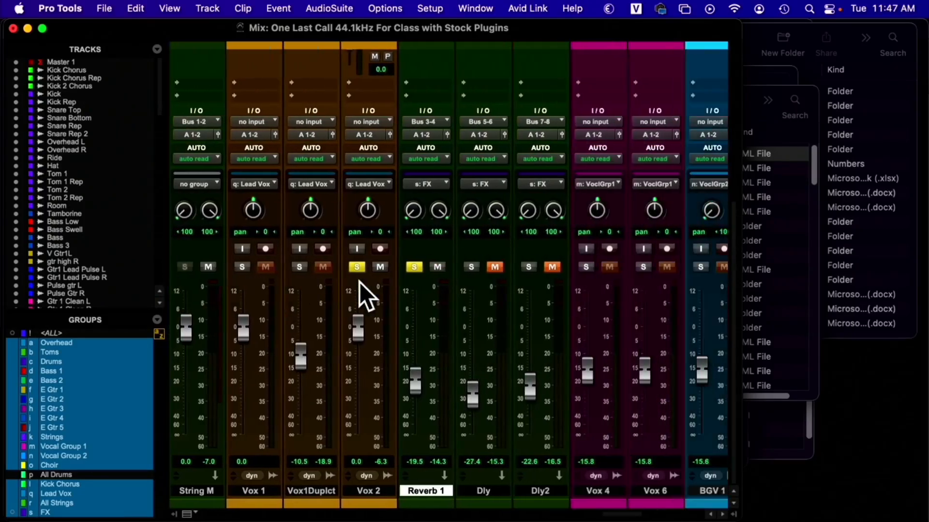
- Open D-Verb on the Reverb 1 track and audition its algorithms in turn: Church, Plate, Room 1, Room 2, Ambient and Non-Lin
scroll(359, 282, "up", 6)
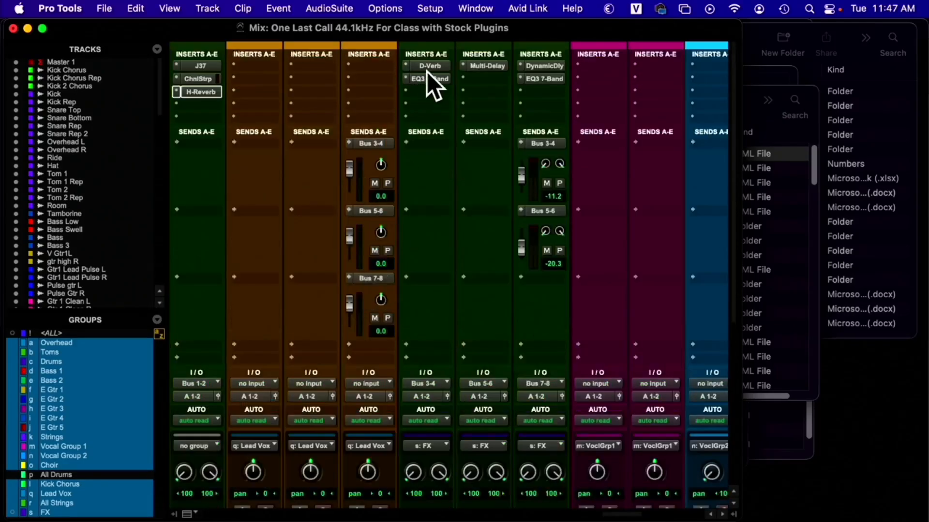
left_click(428, 67)
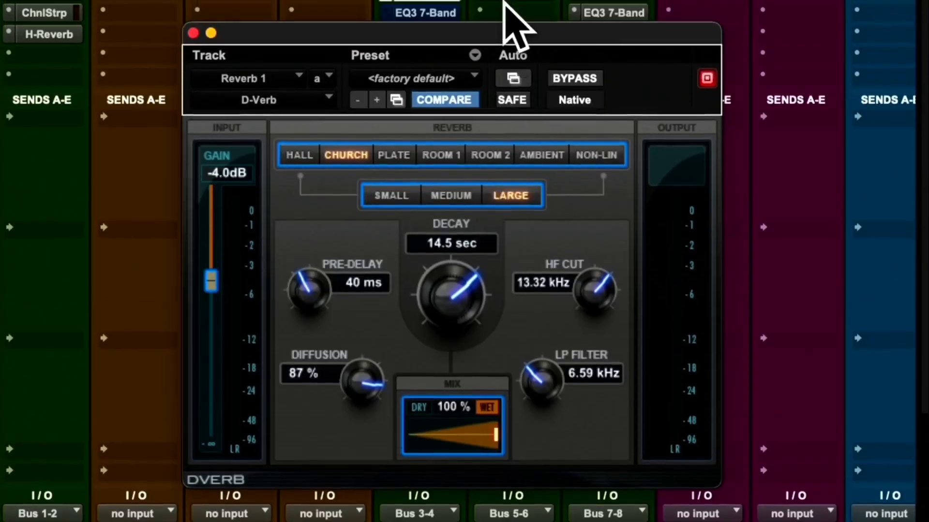
left_click(348, 155)
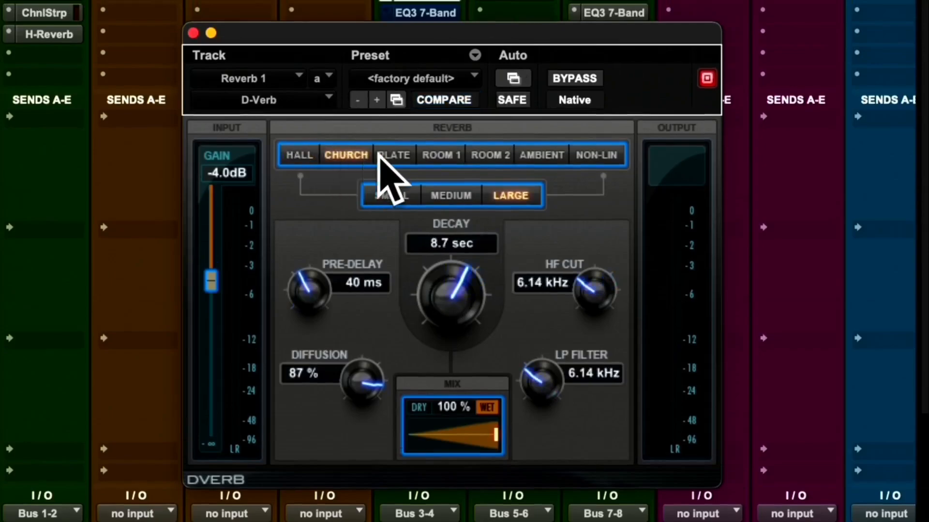
left_click(394, 155)
left_click(440, 154)
left_click(490, 154)
left_click(542, 155)
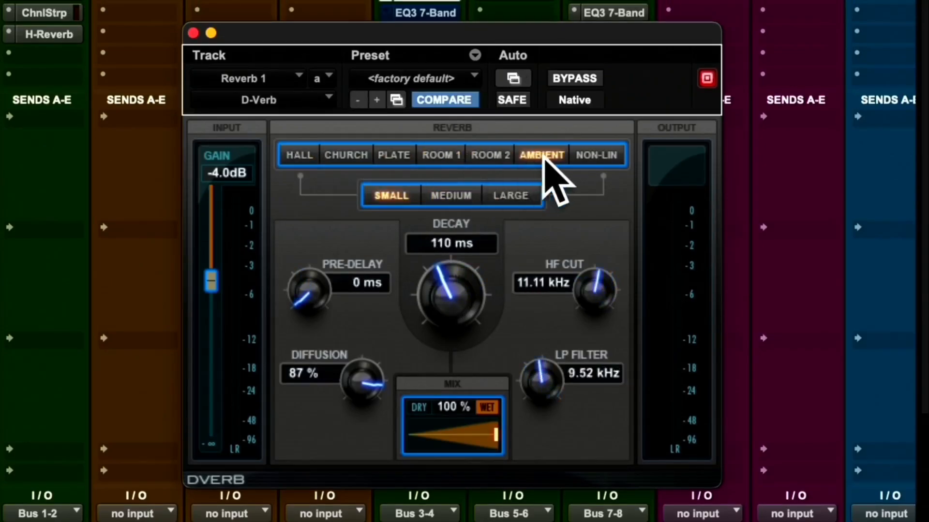
left_click(596, 154)
- Compare D-Verb's Church and Hall algorithms, and settle on Church
left_click(351, 155)
left_click(312, 156)
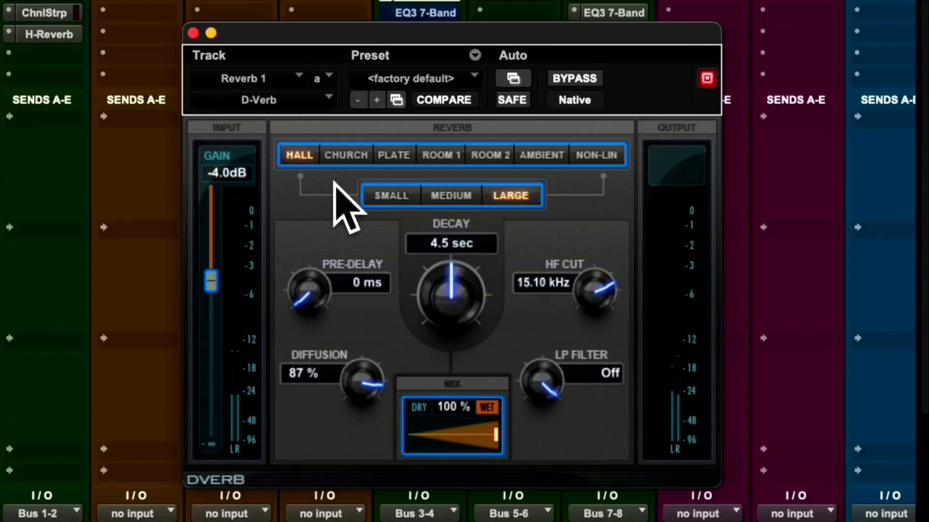
left_click(344, 155)
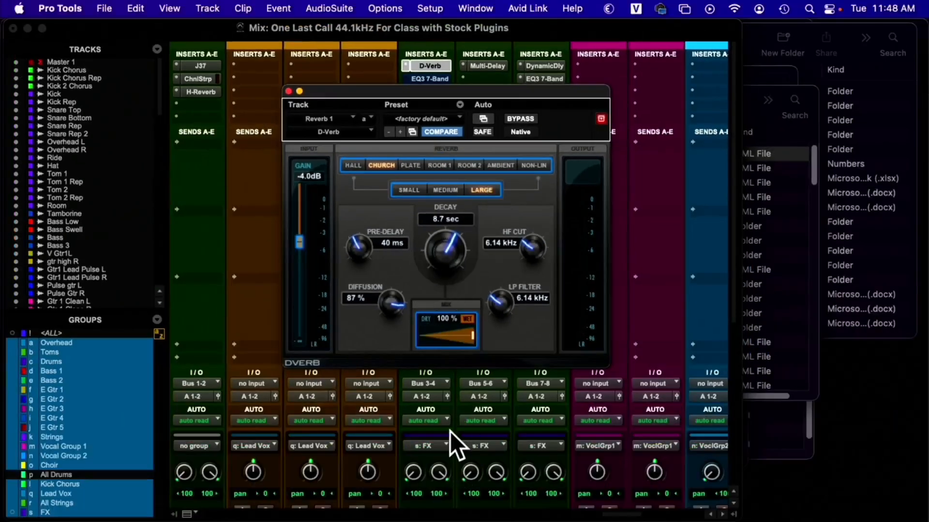
- Set D-Verb's decay to 10.3 sec and turn off automation on the Reverb 1 track
scroll(447, 430, "down", 3)
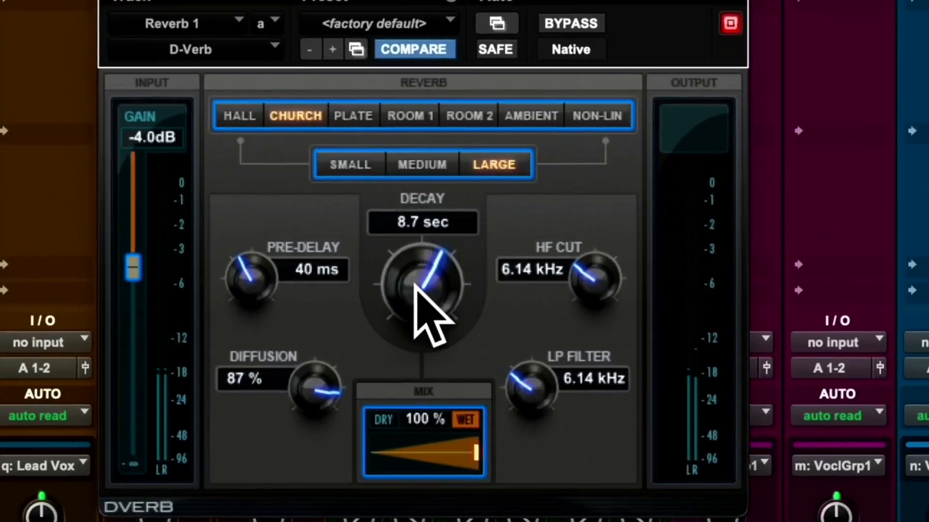
mouse_move(415, 286)
left_mouse_down()
mouse_move(401, 228)
mouse_move(412, 267)
left_mouse_up()
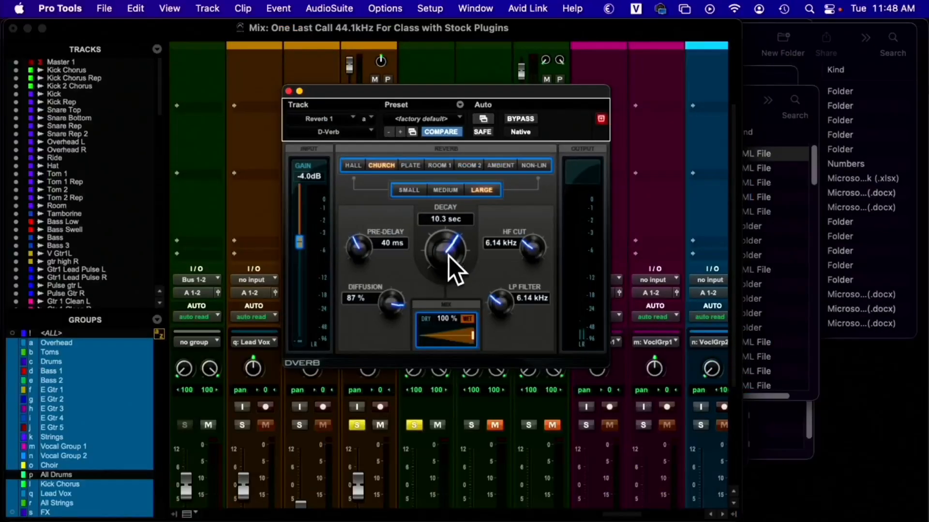
left_click_drag(428, 95, 161, 66)
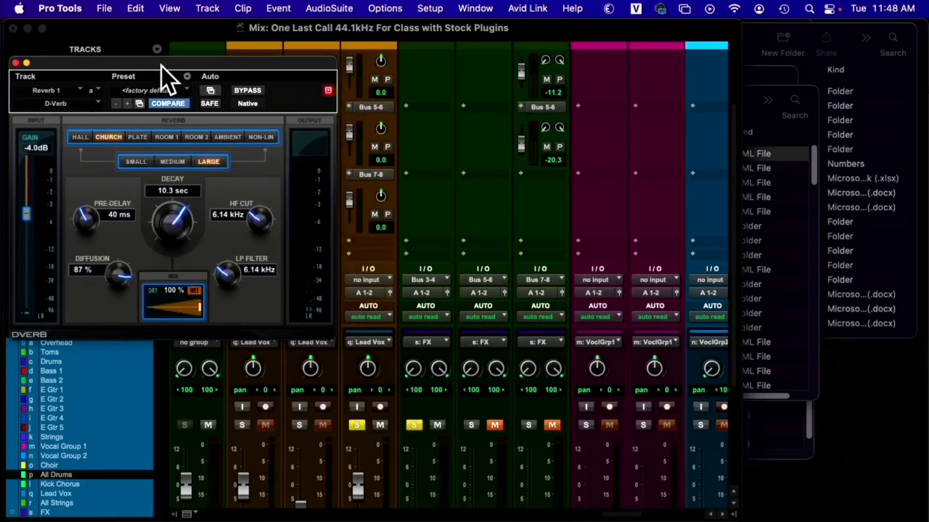
left_click(426, 319)
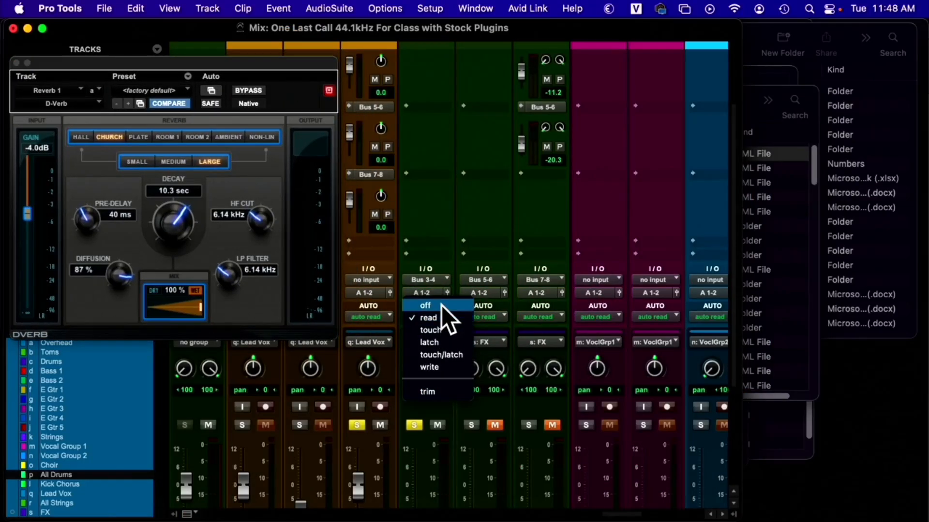
left_click(440, 307)
left_click_drag(195, 74, 518, 117)
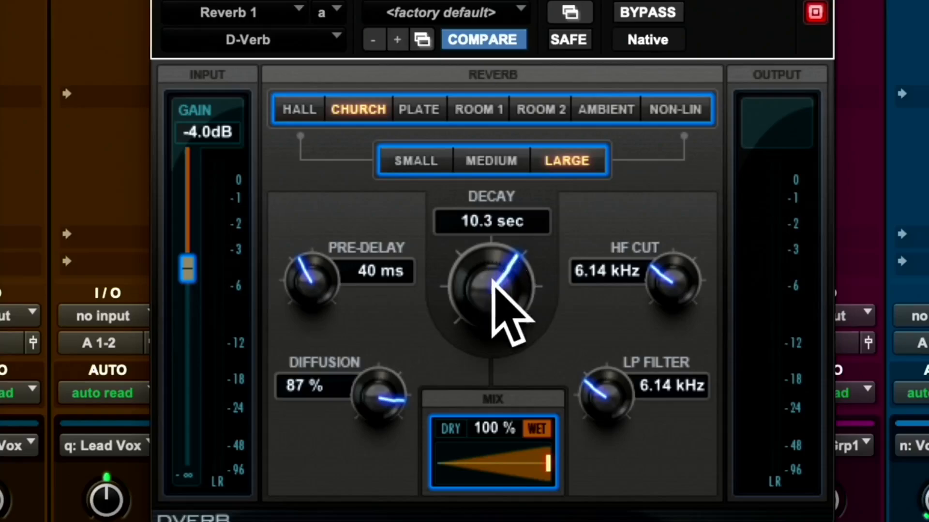
- Sweep D-Verb's decay up to Inf, back to 13.1 sec and up to 31.7 sec, settling at 19.3 sec
left_click_drag(494, 286, 483, 0)
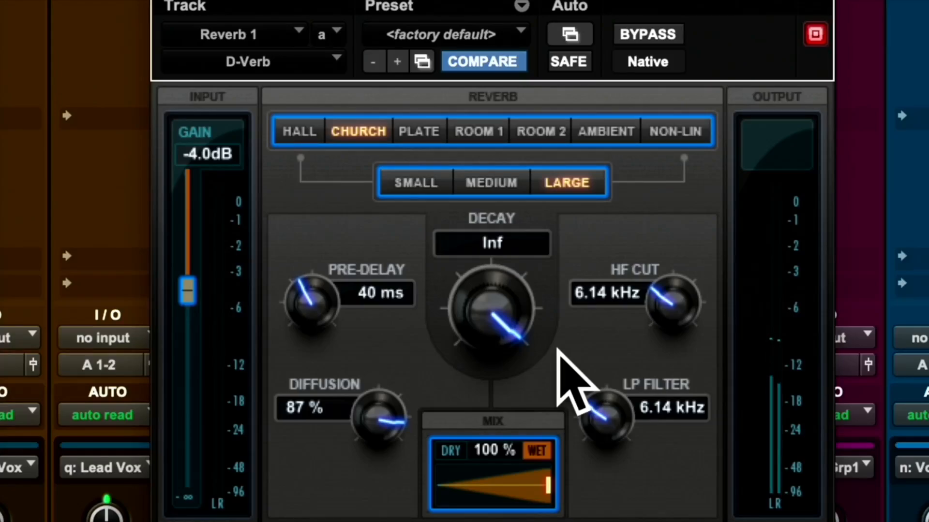
left_click_drag(477, 321, 280, 369)
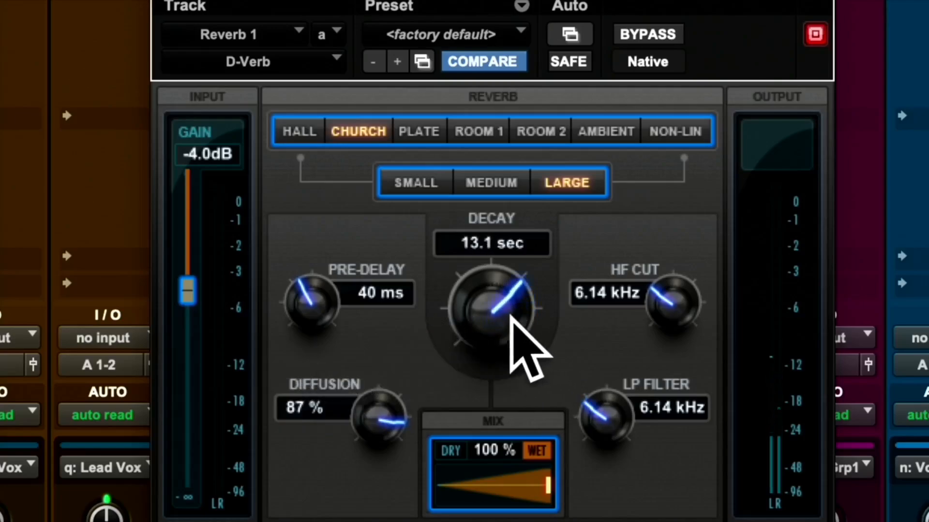
left_click_drag(512, 331, 516, 312)
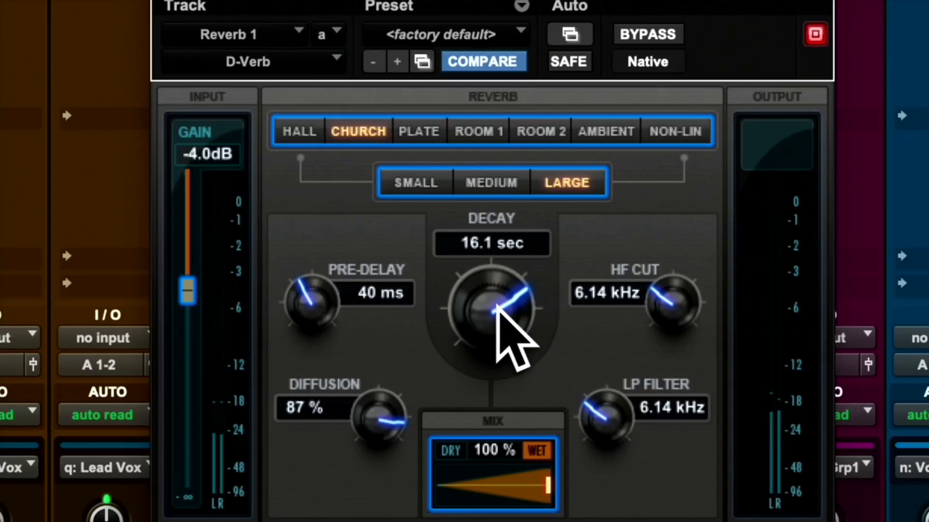
left_click_drag(497, 309, 502, 284)
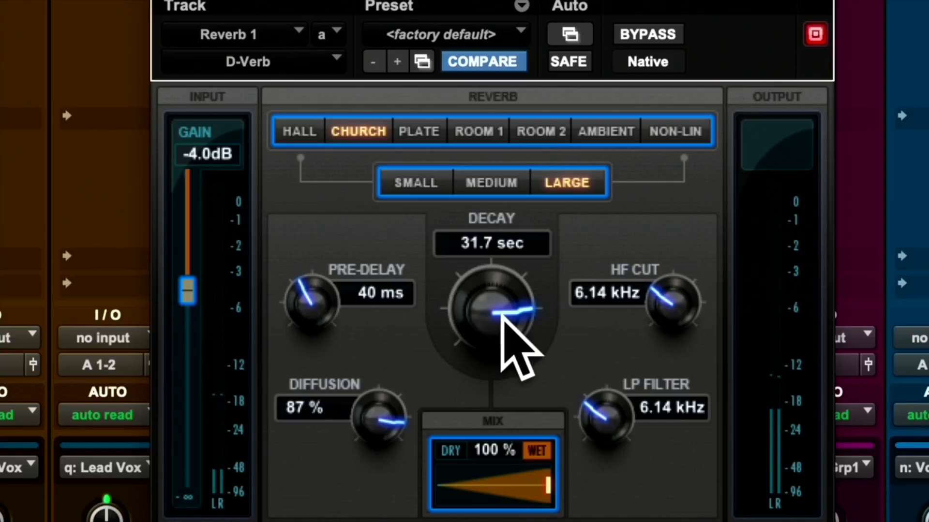
left_click_drag(501, 315, 493, 380)
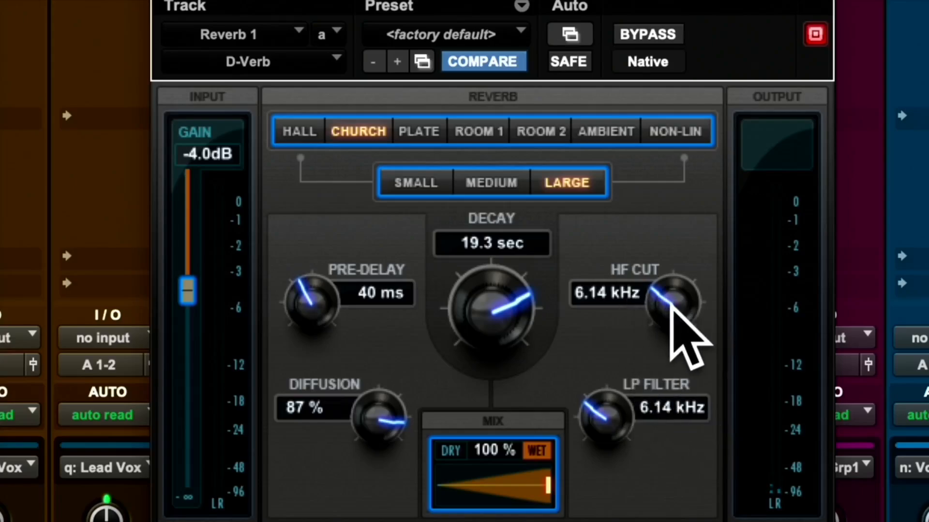
- Set D-Verb's HF cut to 6.78 kHz, and try the LP filter at Off before lowering it to 18.61 kHz during playback
mouse_move(669, 307)
left_mouse_down()
mouse_move(674, 290)
mouse_move(664, 310)
mouse_move(663, 302)
left_mouse_up()
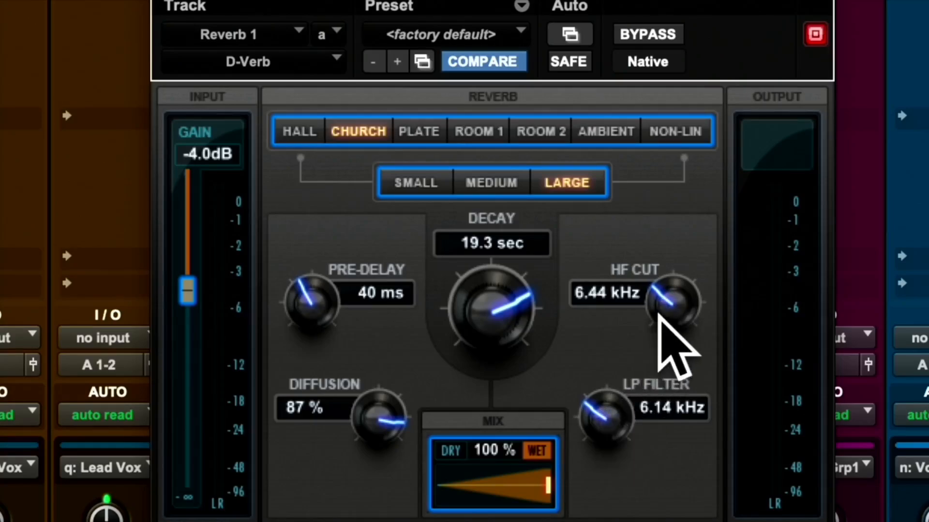
mouse_move(663, 300)
left_mouse_down()
mouse_move(681, 285)
mouse_move(663, 300)
left_mouse_up()
left_click_drag(612, 420, 628, 342)
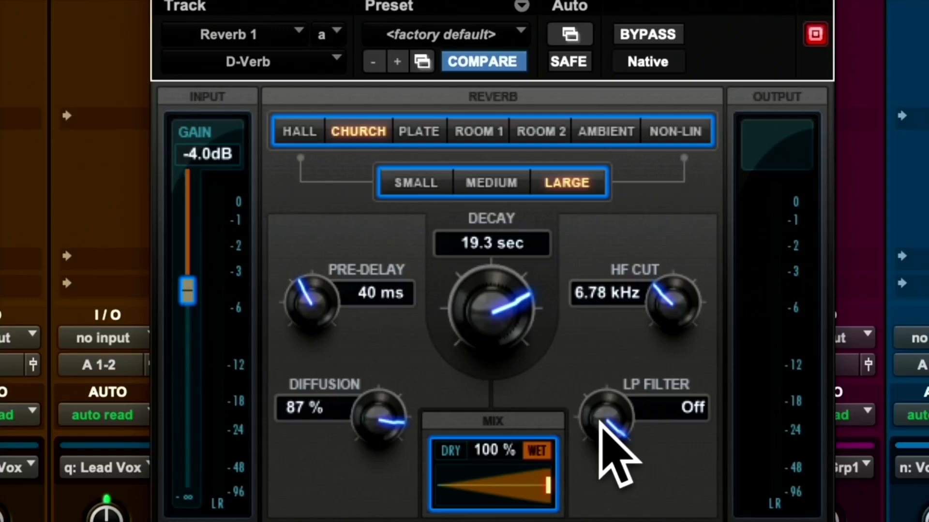
key("space")
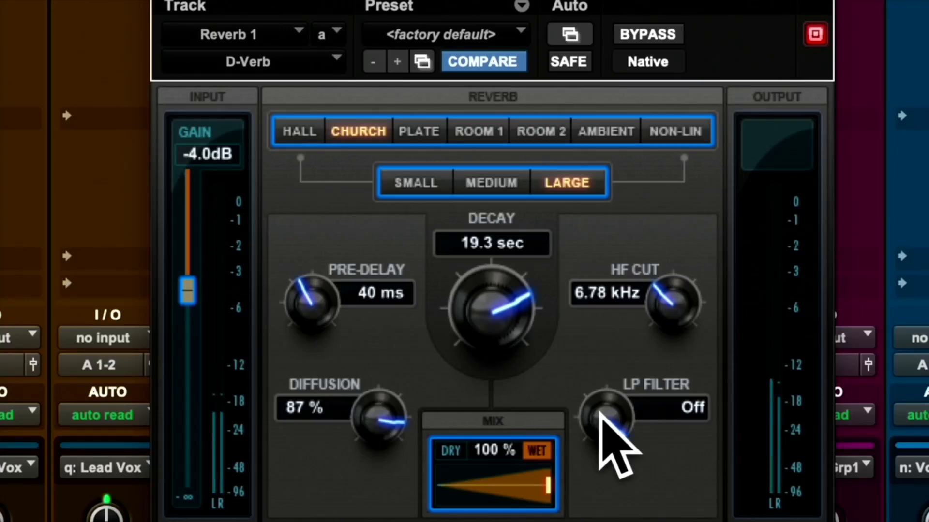
left_click_drag(600, 413, 597, 465)
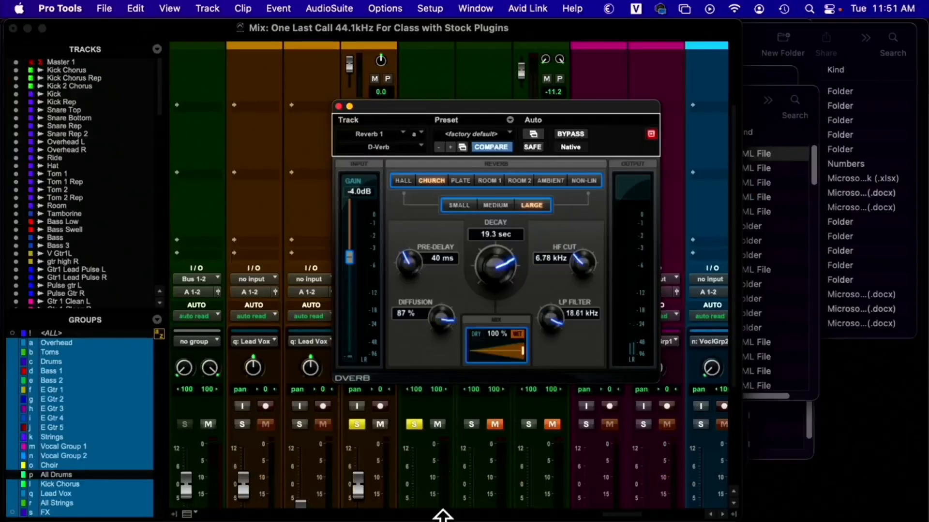
- Raise the Reverb 1 fader together with the grouped delay tracks in the mixer
scroll(465, 424, "down", 5)
left_click(428, 415)
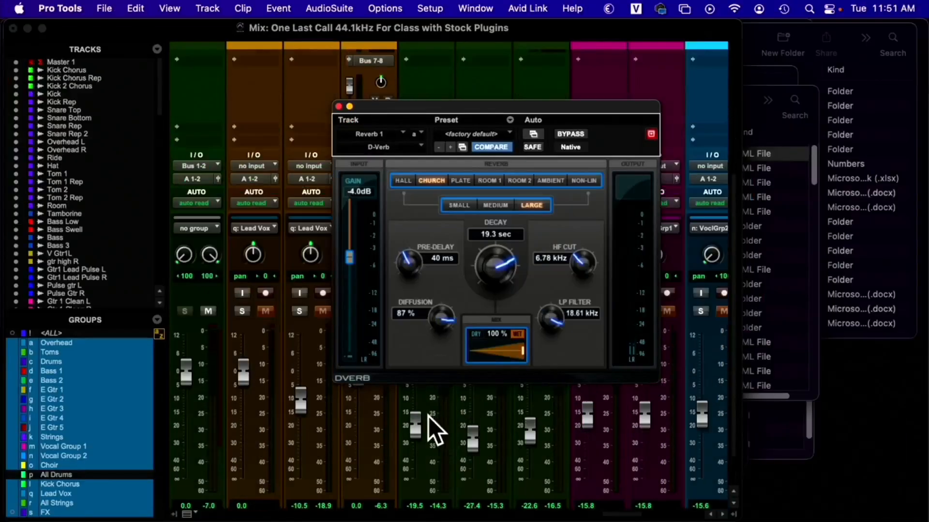
scroll(429, 417, "up", 2)
scroll(429, 415, "up", 4)
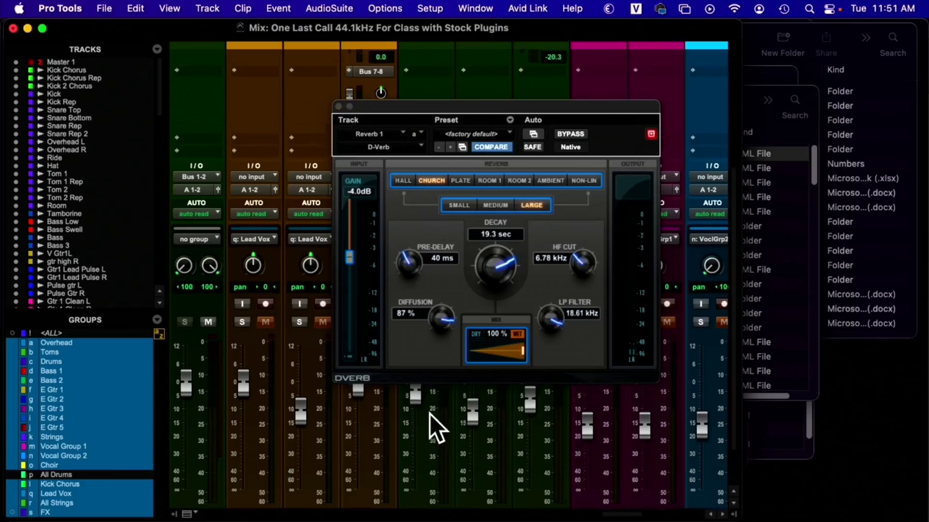
left_click_drag(420, 460, 420, 442)
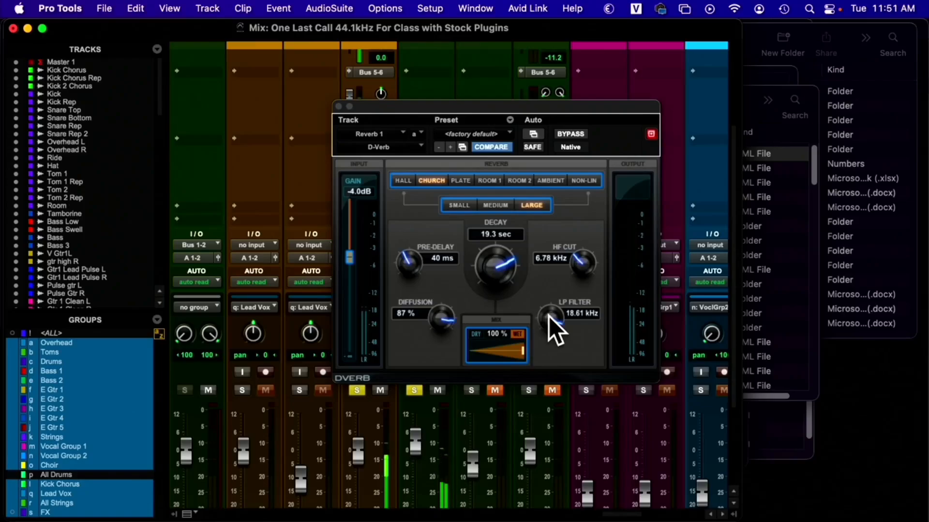
- Compare the LP filter at Off with lower settings, settle at 6.34 kHz, and lower the Reverb 1 fader to -8.9
left_click_drag(549, 317, 556, 286)
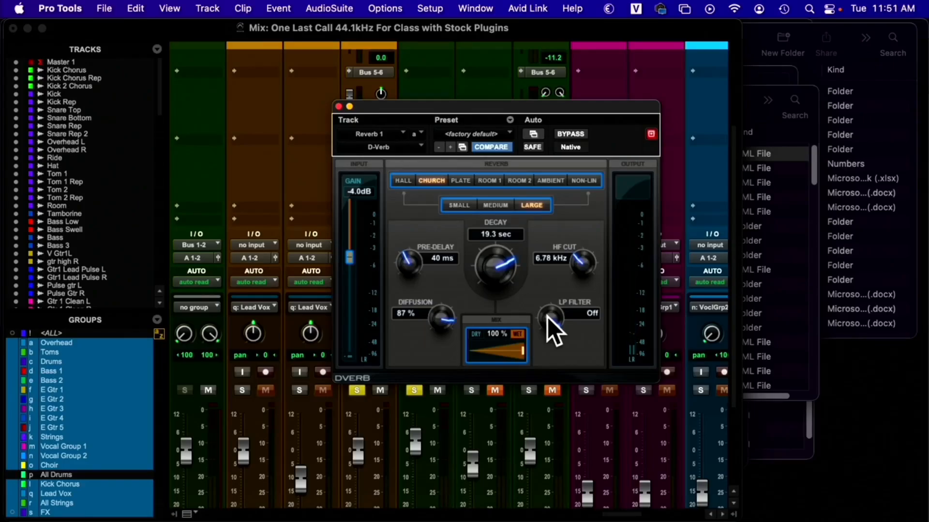
left_click_drag(548, 320, 382, 369)
left_click_drag(417, 436, 414, 469)
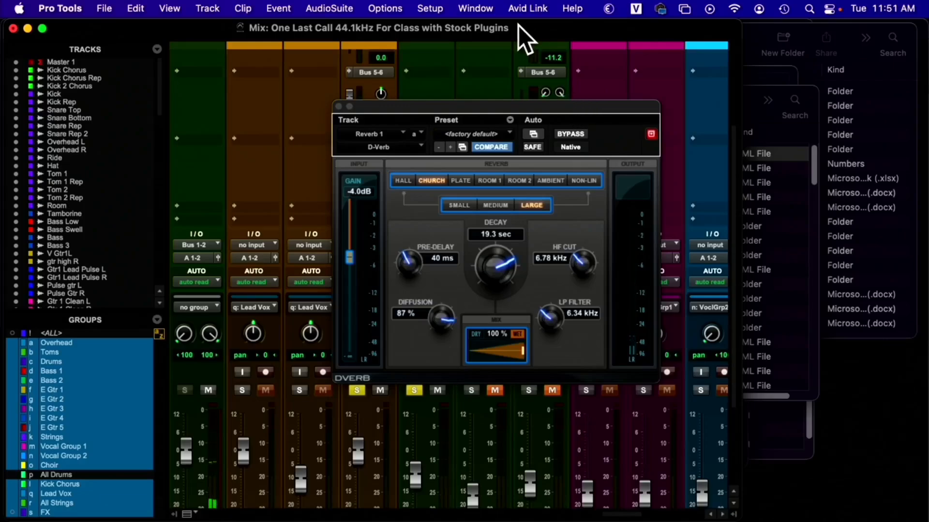
- Close D-Verb and solo the Dly and Dly2 tracks alongside Reverb 1 and Vox 2
left_click_drag(561, 105, 332, 123)
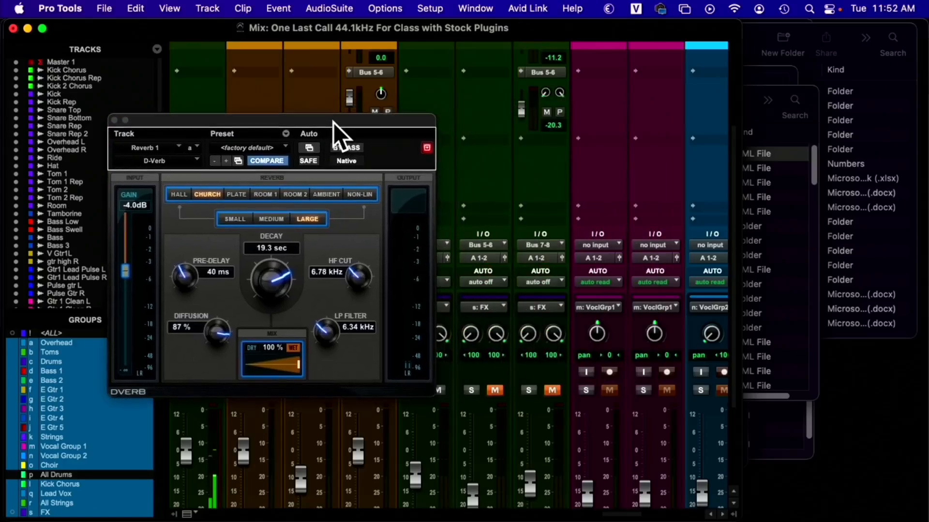
left_click(116, 120)
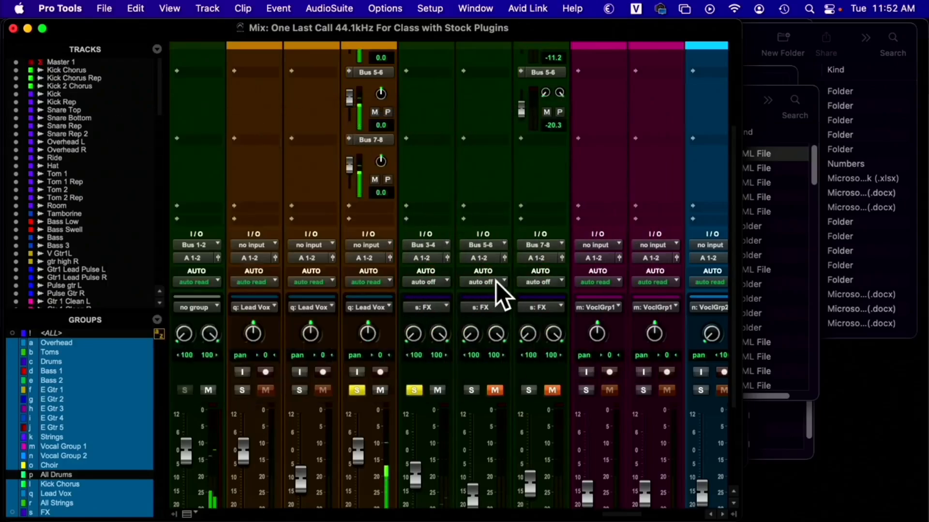
left_click(471, 391)
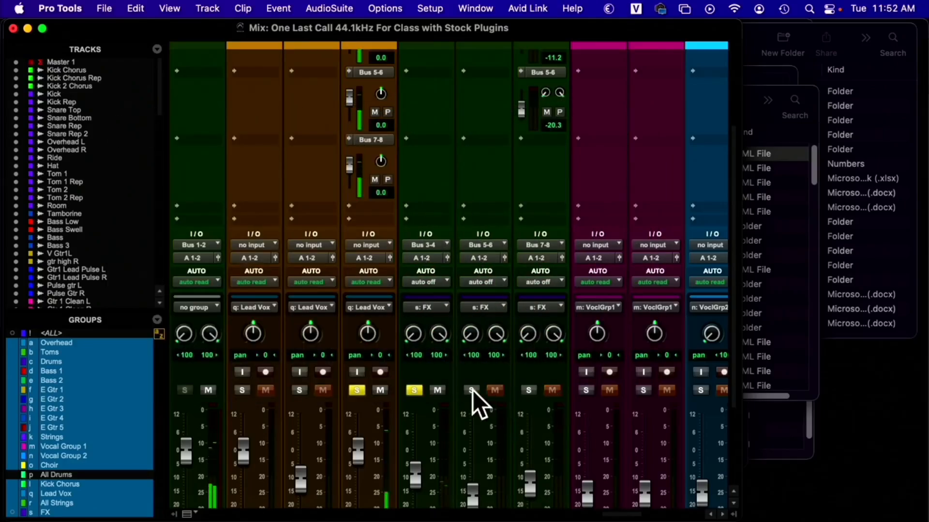
left_click(530, 390)
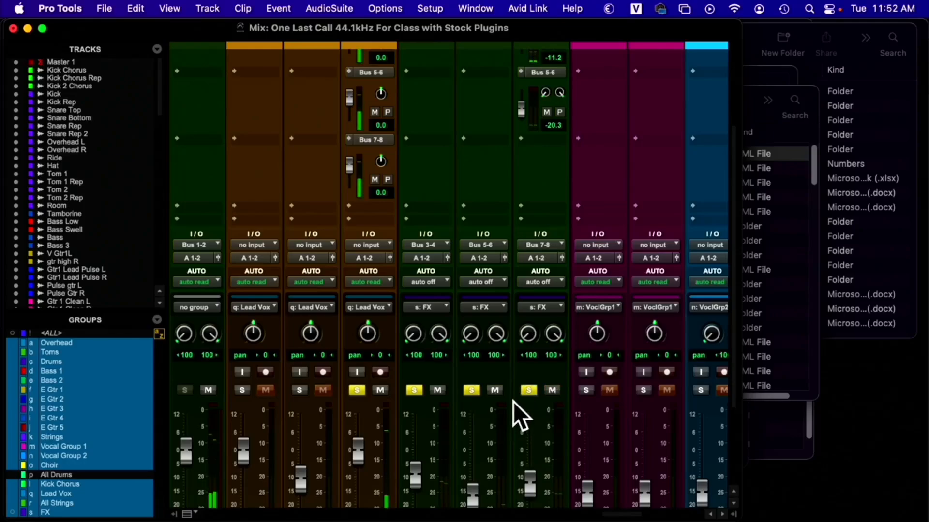
- Switch to the Edit window, place the cursor at 229|1|371 where Reverb 1's volume automation begins to rise, and stop playback
scroll(513, 401, "down", 5)
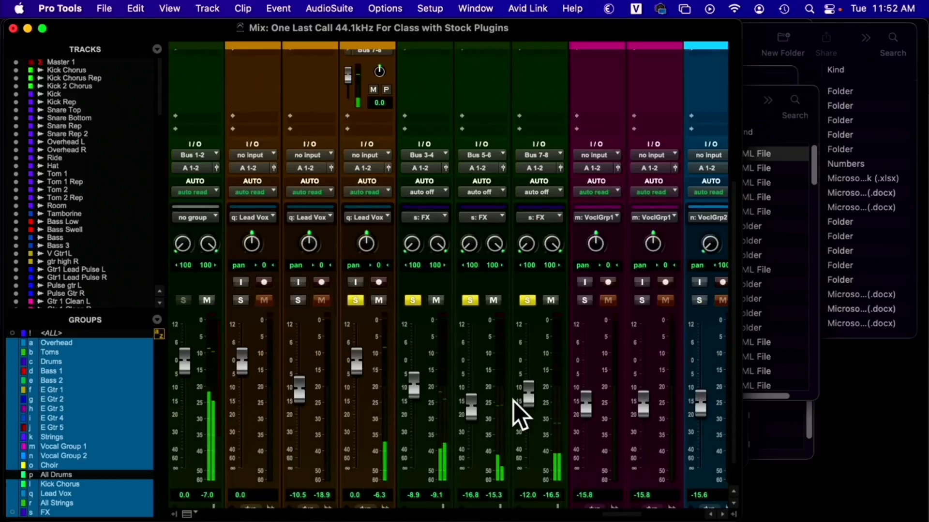
key("super+equal")
scroll(521, 376, "down", 2)
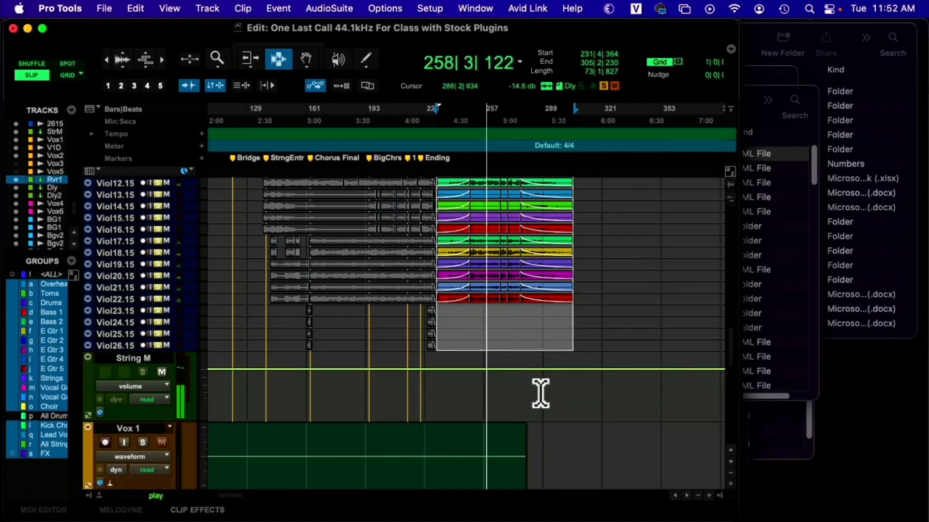
scroll(539, 393, "down", 10)
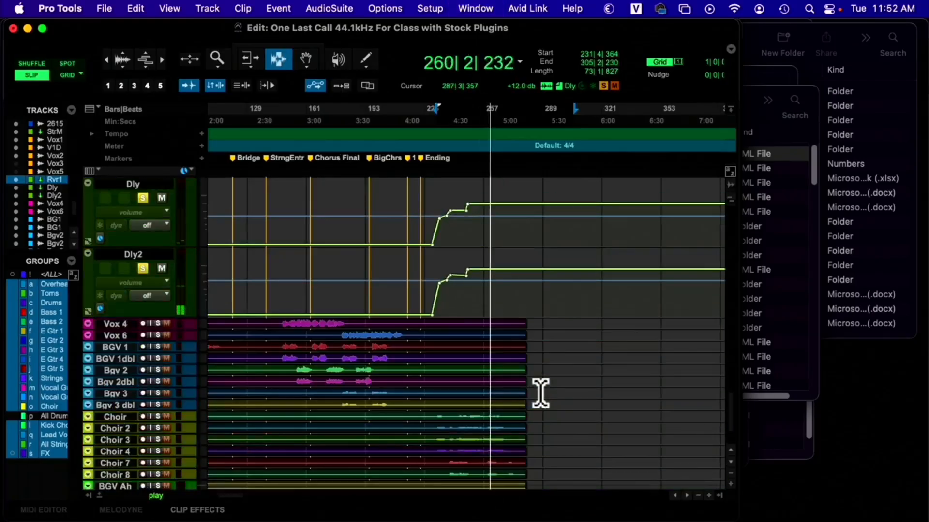
scroll(539, 392, "up", 3)
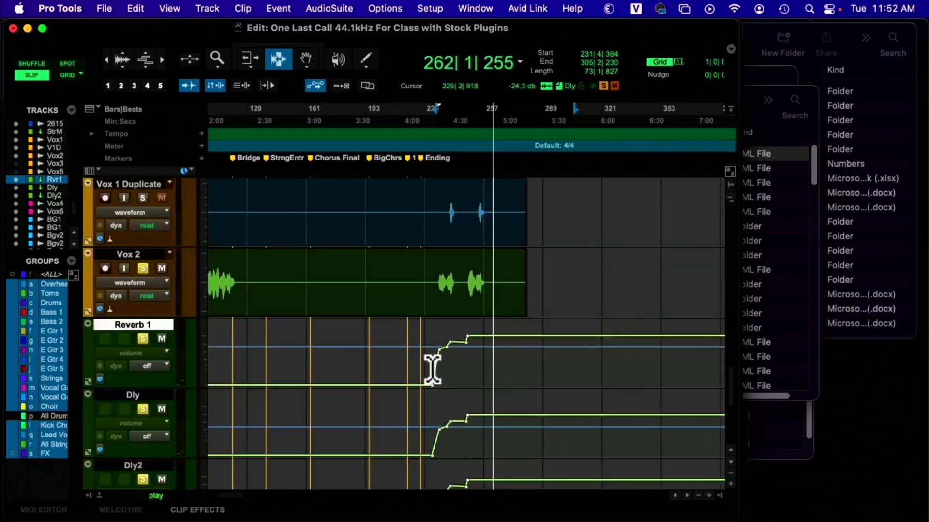
left_click(432, 375)
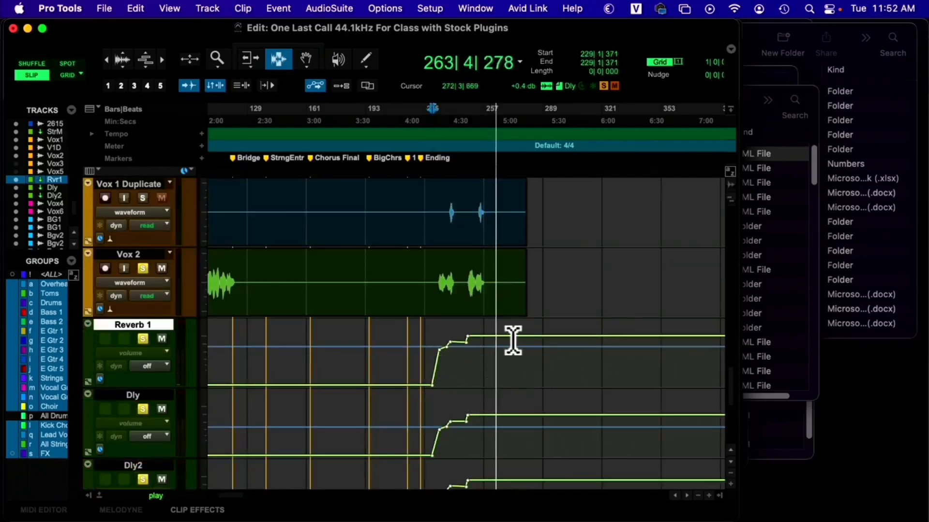
key("space")
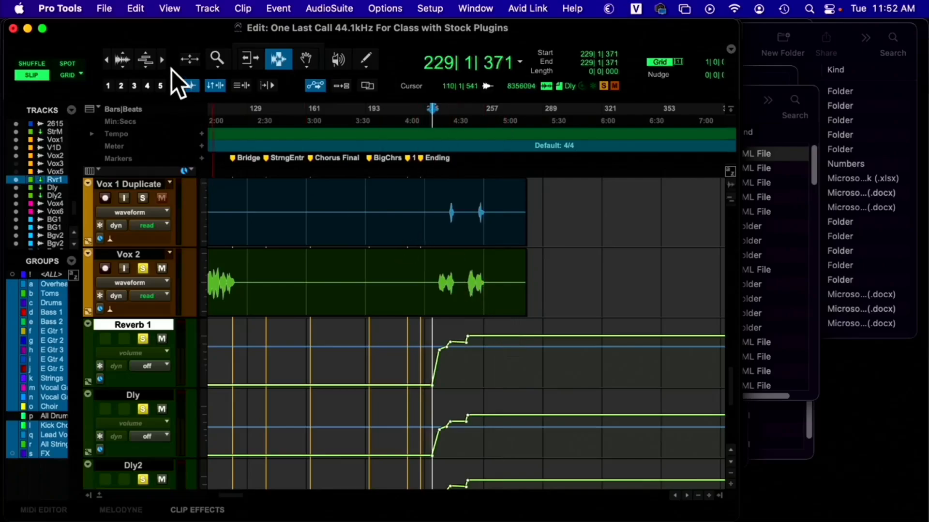
- Set the automation mode of Reverb 1 and the grouped delay tracks to read, keeping their volume automation in view
left_click(163, 59)
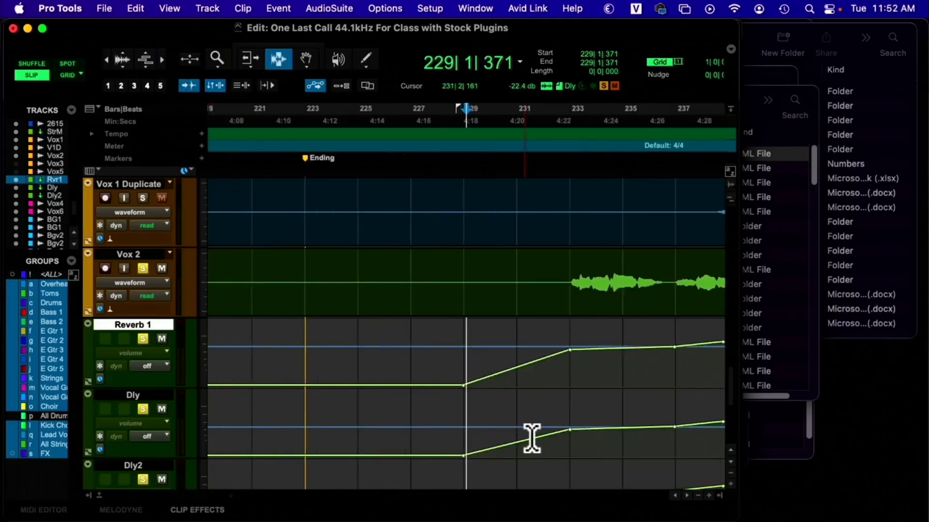
scroll(471, 397, "right", 5)
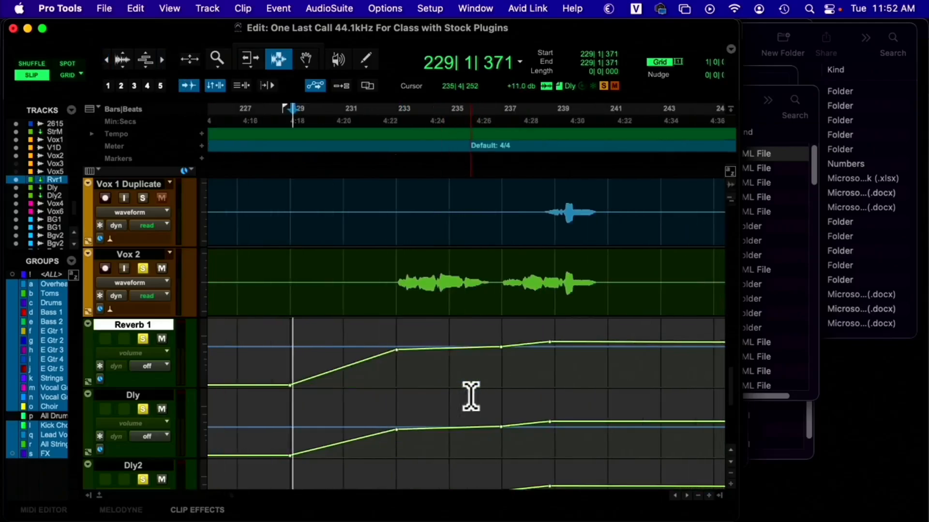
left_click(154, 365)
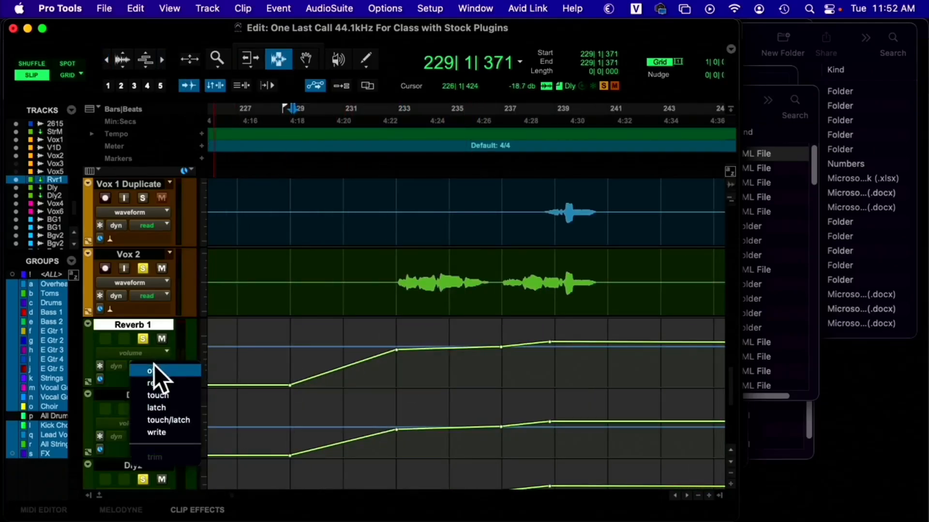
left_click(164, 385, "alt")
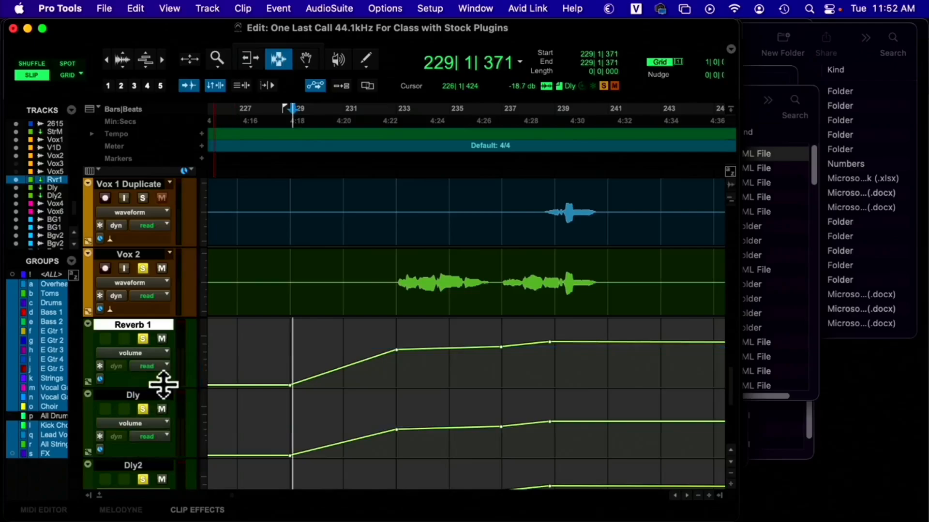
left_click(150, 354)
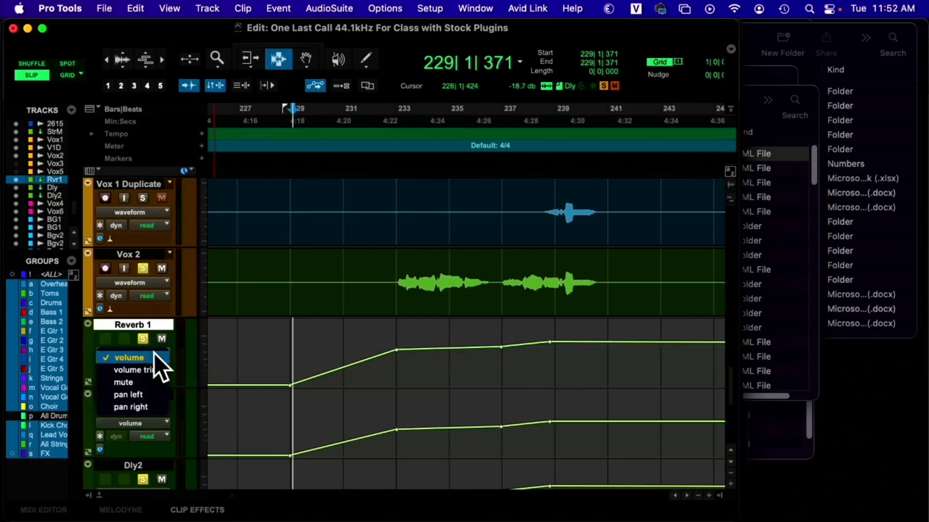
left_click(182, 353)
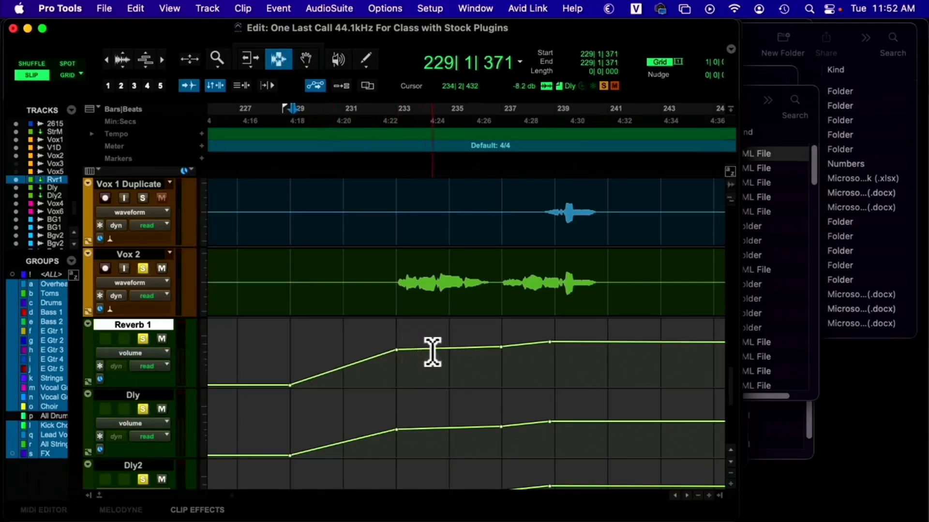
- Compare the closing Vox 2 phrases with the effects' volume curves, then check the fader levels in the Mix window at 239|2|498
left_click_drag(396, 279, 491, 281)
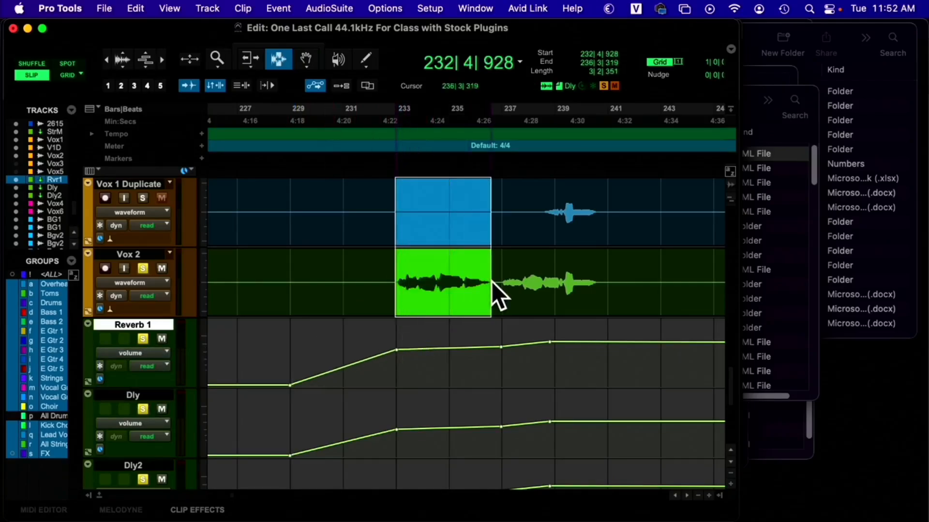
scroll(490, 329, "right", 2)
scroll(489, 329, "right", 1)
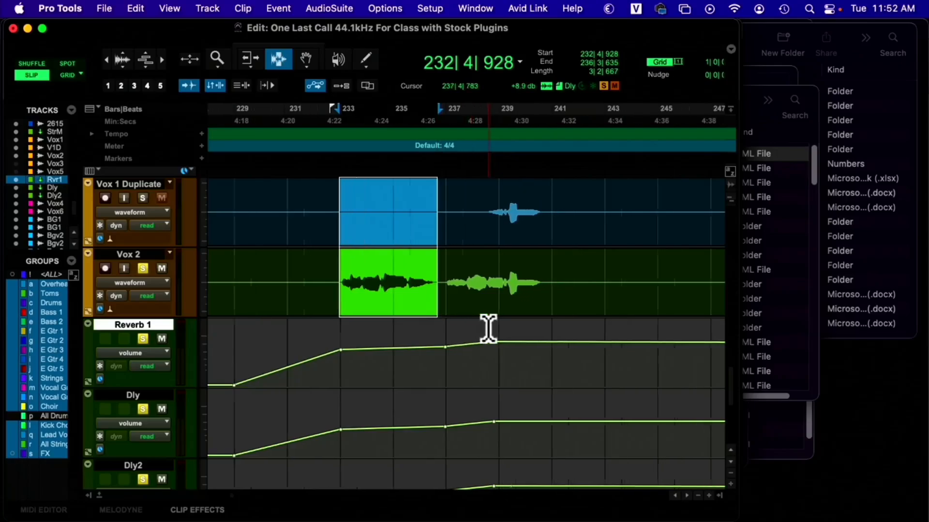
left_click(505, 333)
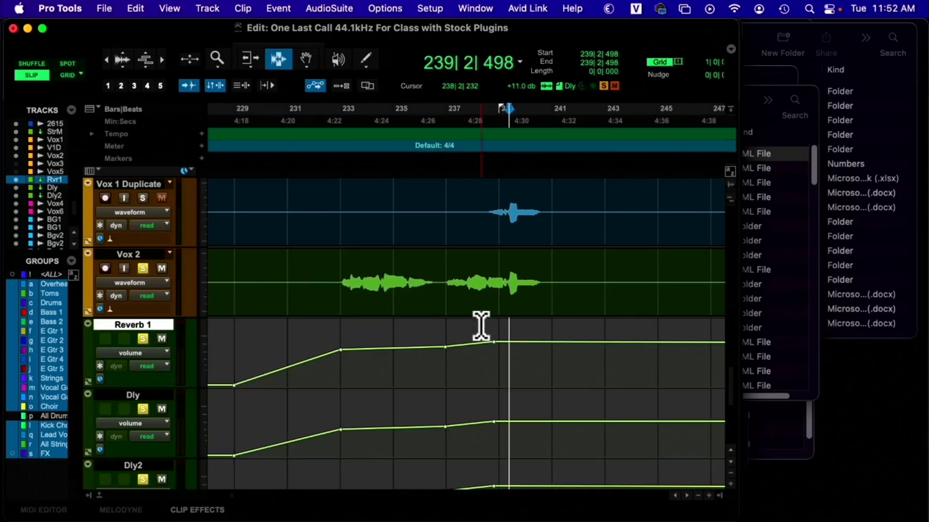
key("super+equal")
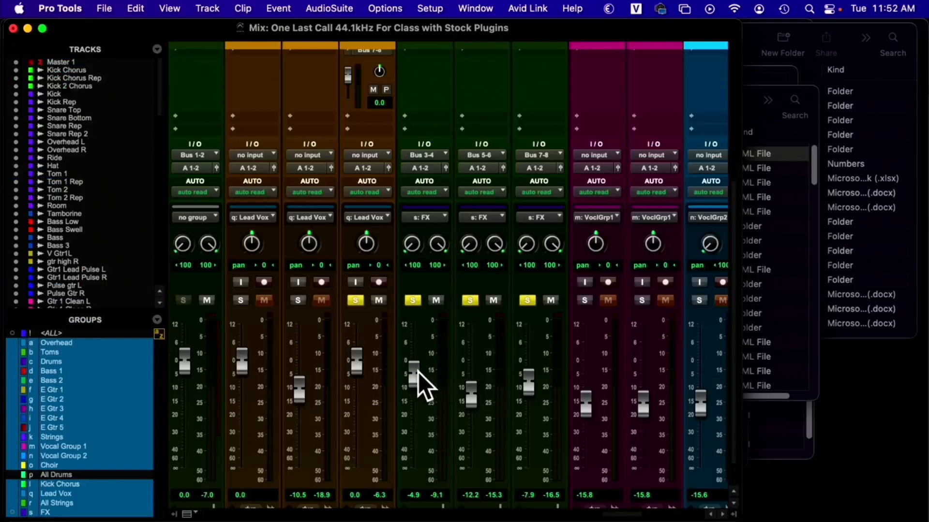
key("super+equal")
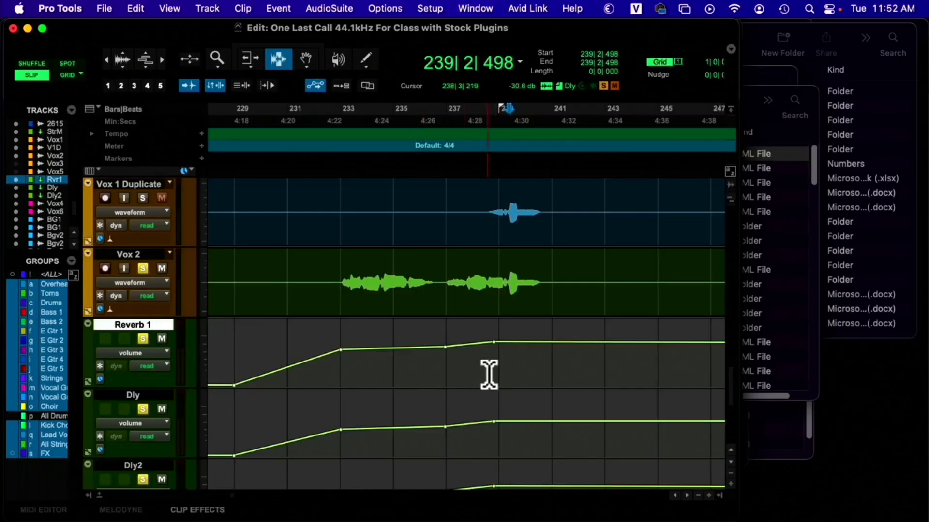
- Delete the volume automation of Reverb 1 and the grouped delay tracks from 209|4|711 to 239|3|064
left_click_drag(511, 358, 219, 404)
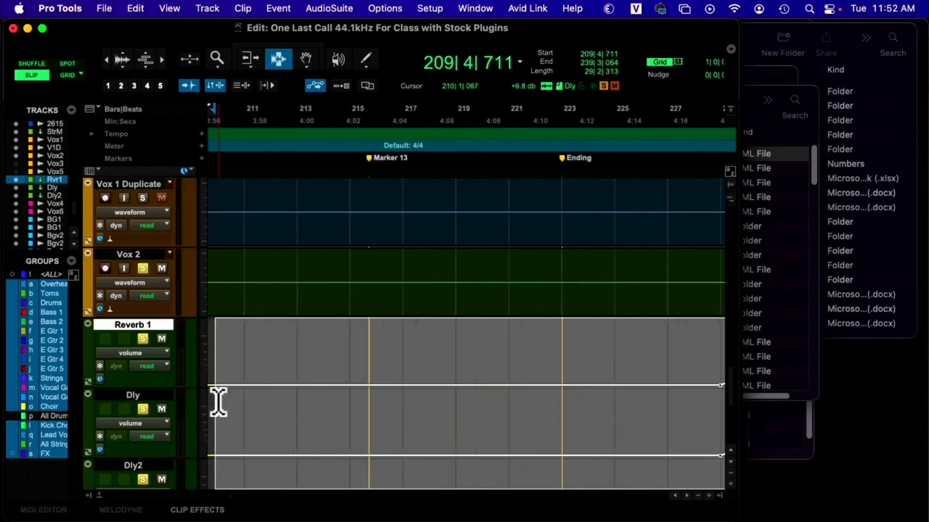
scroll(381, 406, "right", 10)
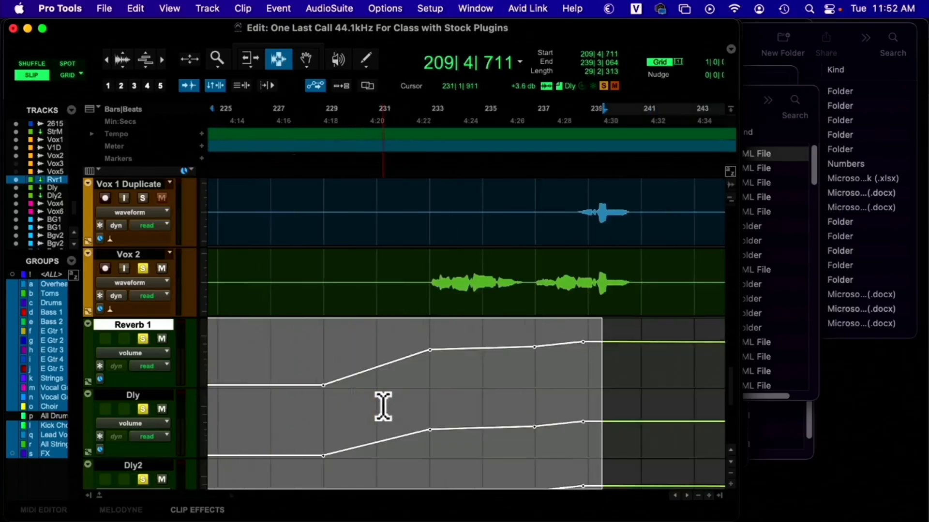
key("super+z")
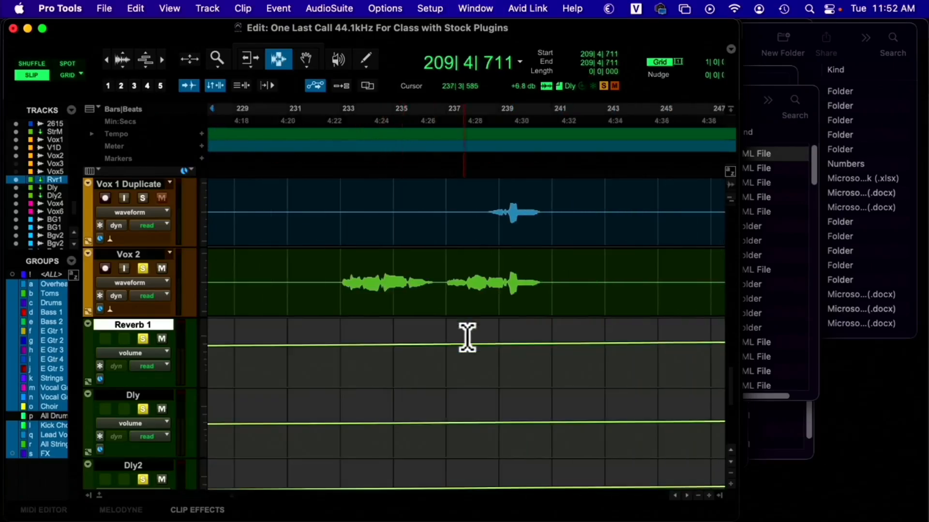
- Place the cursor at 239|1|615 and play the passage from the Mix window to watch the effects faders, returning to the Edit window
left_click(535, 357)
left_click(503, 351)
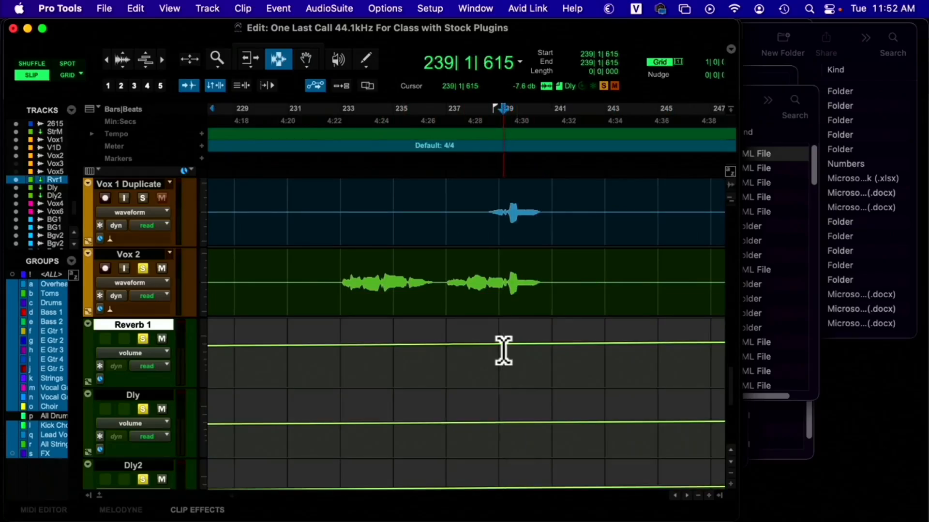
key("super+equal")
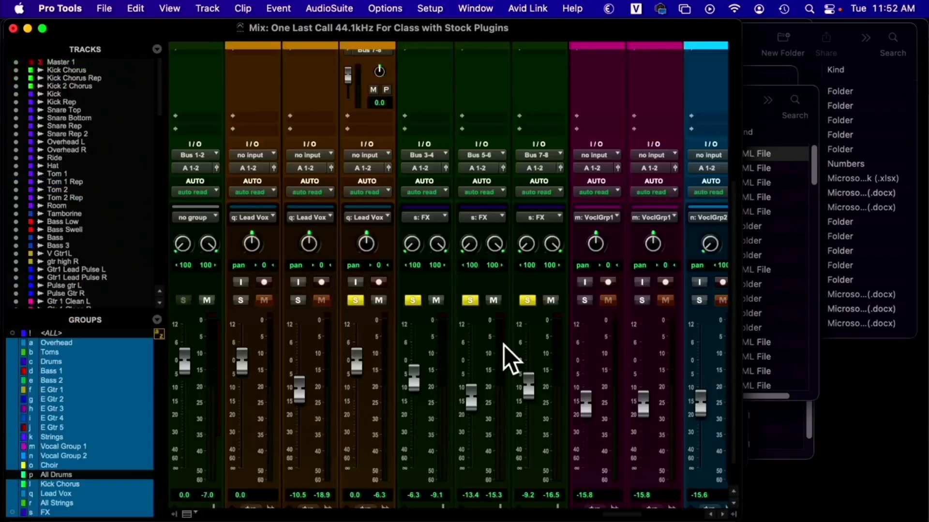
key("space")
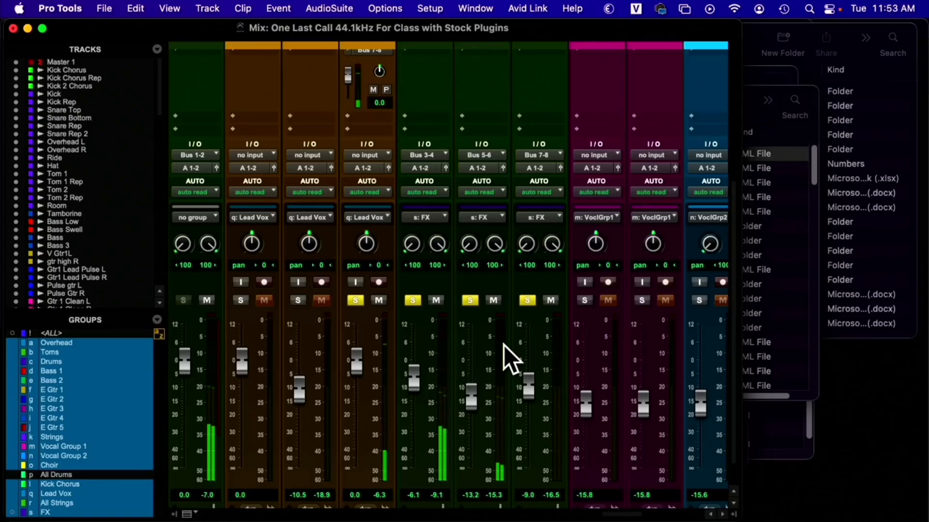
key("super+equal")
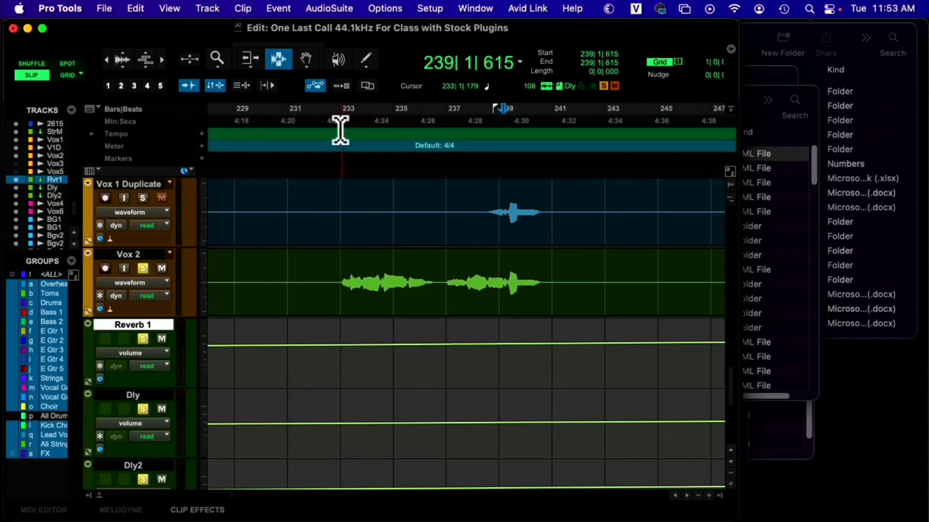
- With the Grabber tool, pull Reverb 1's volume breakpoints before bar 233 down to the minimum to form a ramp up to 239|1|615
left_click(305, 58)
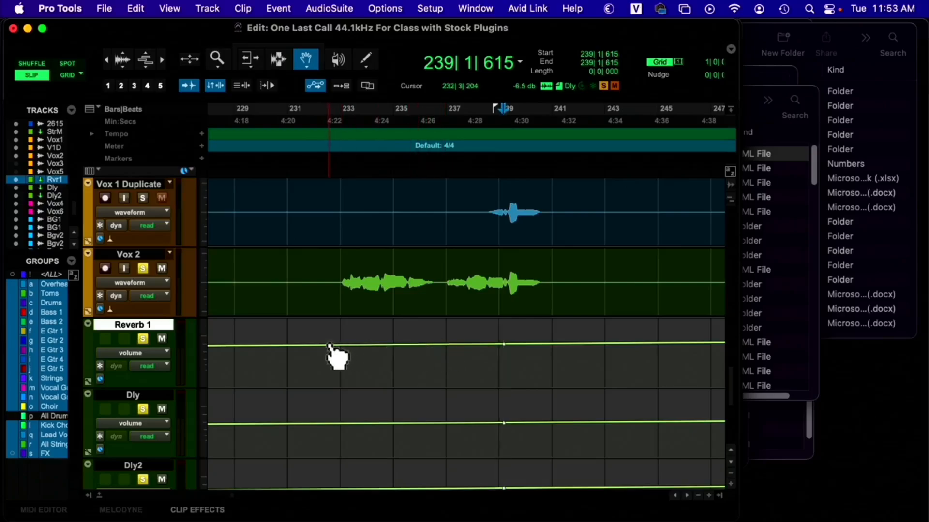
left_click(309, 345)
left_click_drag(290, 345, 263, 385)
left_click_drag(309, 345, 334, 386)
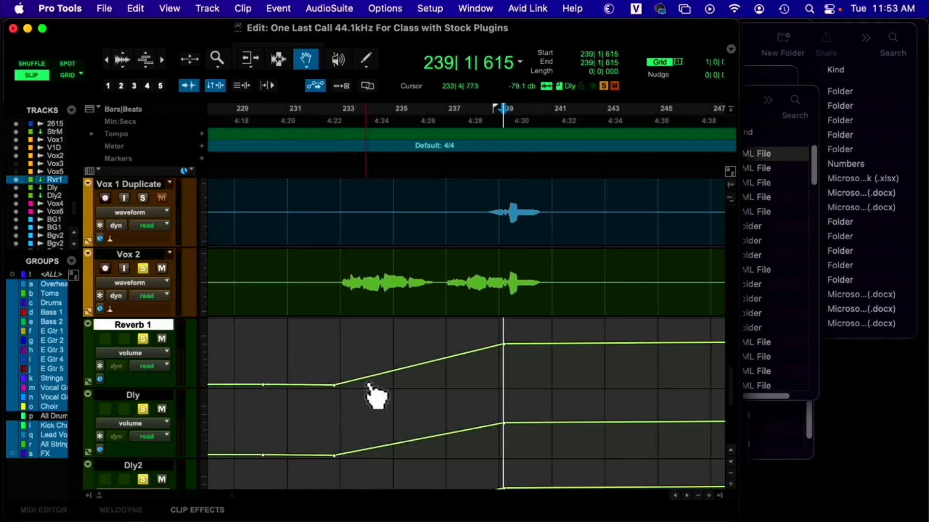
- Check the faders in the Mix window before the ramp, then audition the effects' volume rise from 232|4|718
left_click(327, 165)
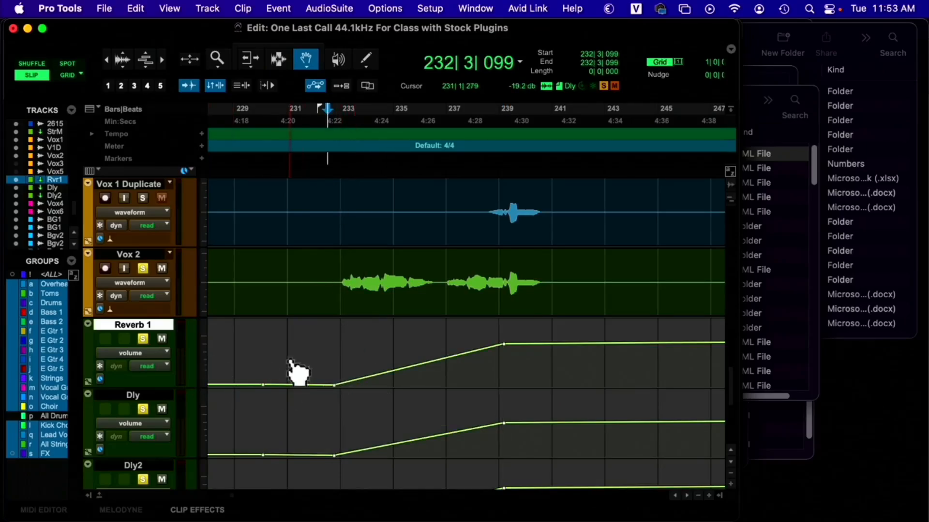
key("super+equal")
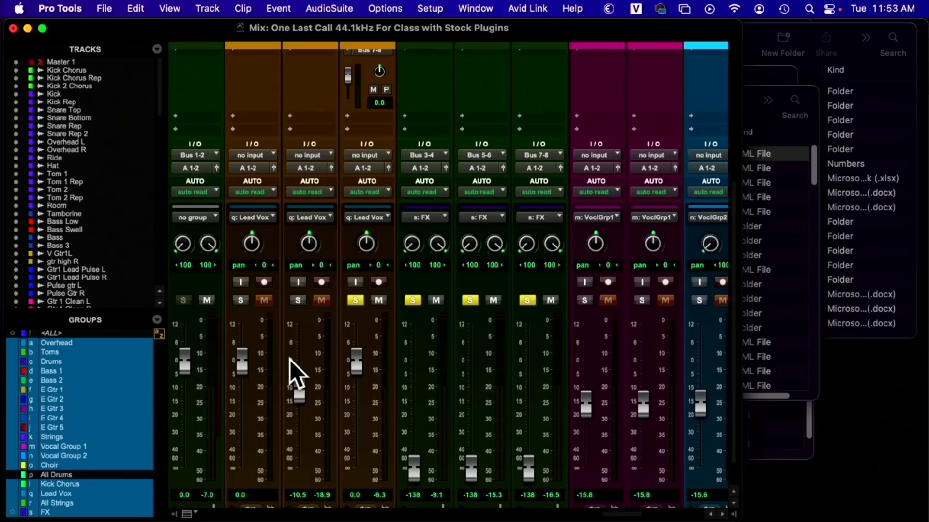
key("super+equal")
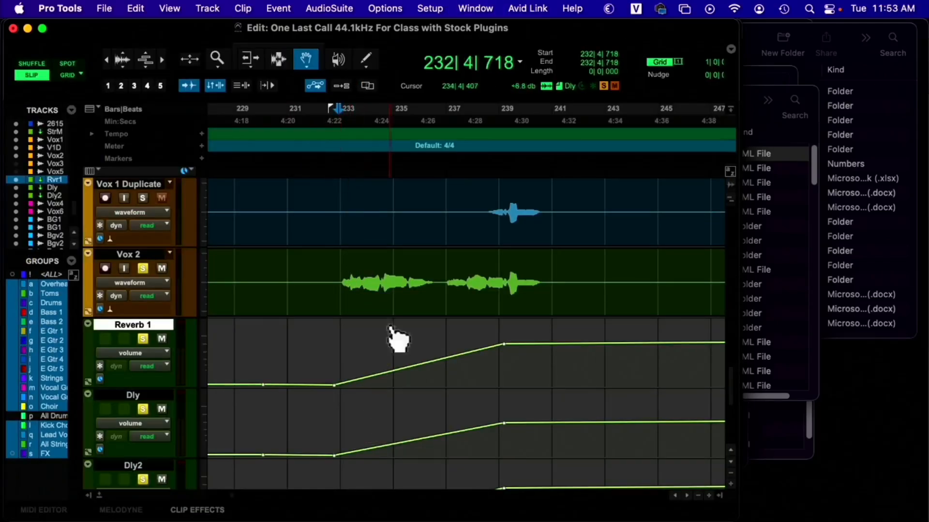
key("space")
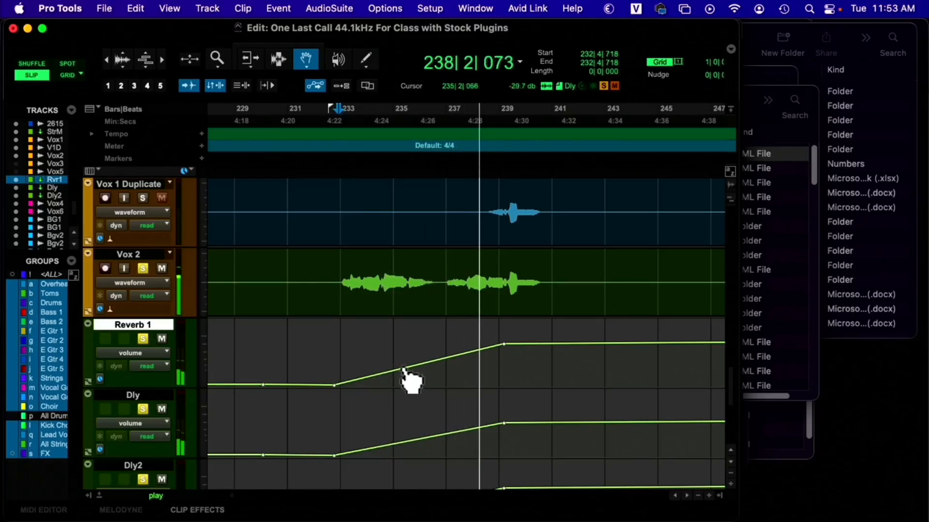
key("space")
- Reshape Reverb 1's volume ramp with a steep rise at bar 233 and added breakpoints near bars 235 and 237, checking it with playback
left_click_drag(377, 375, 348, 349)
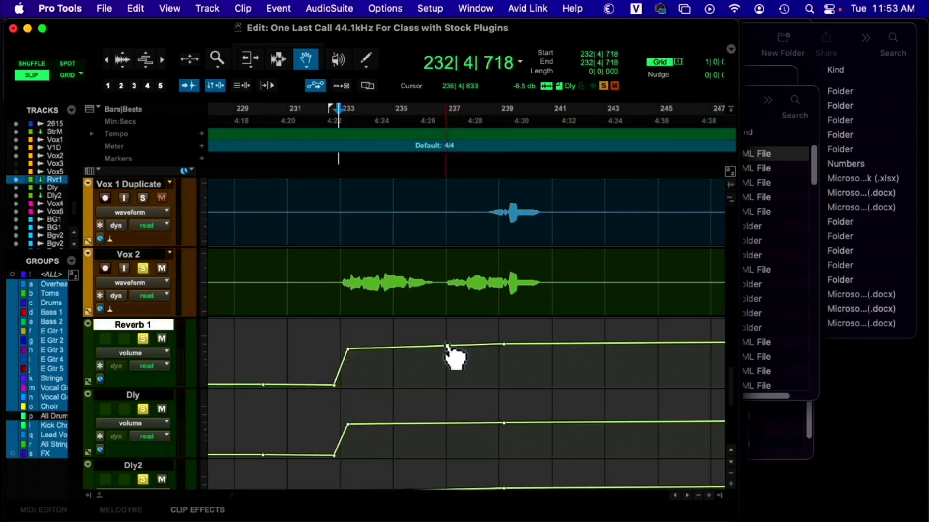
left_click_drag(446, 346, 463, 349)
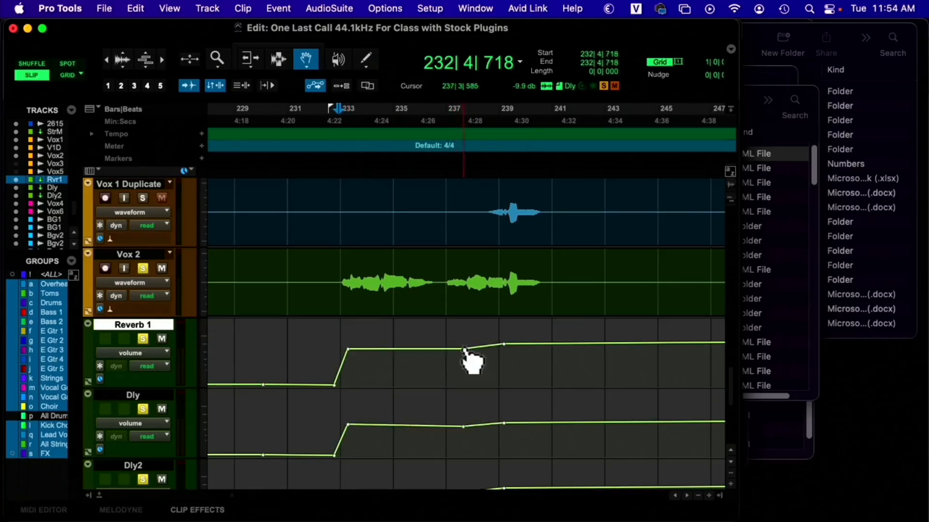
key("space")
left_click_drag(350, 349, 398, 356)
key("space")
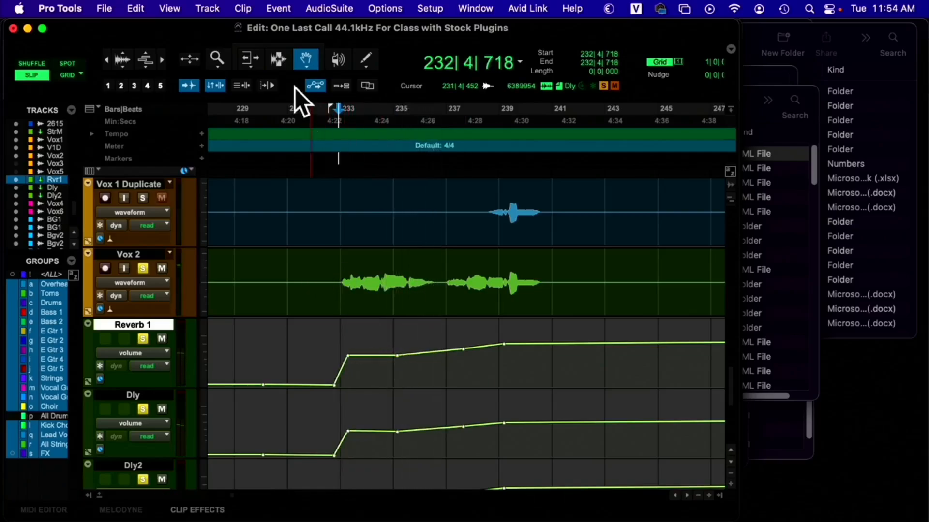
- Play from 232|4|718, lower Reverb 1's volume breakpoint at bar 233 slightly, and shift the one near bar 237 a little later
left_click(152, 354)
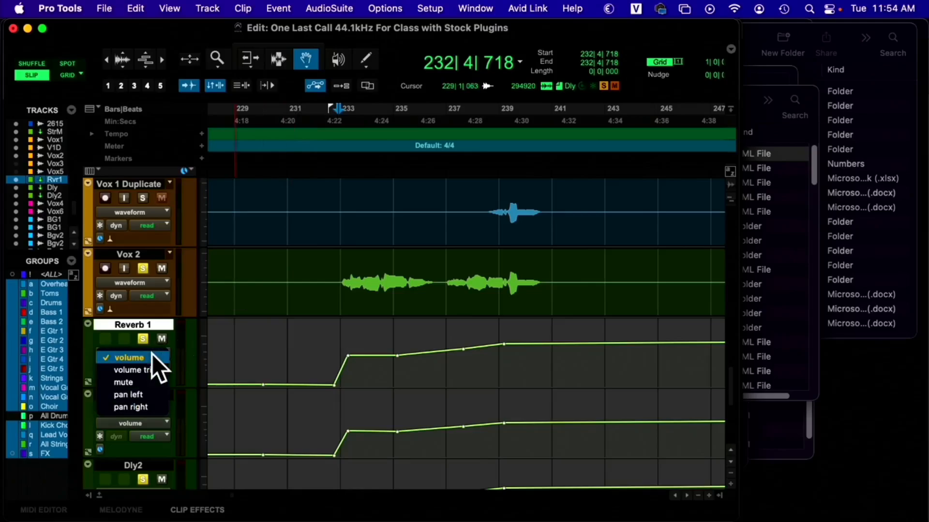
left_click(152, 354)
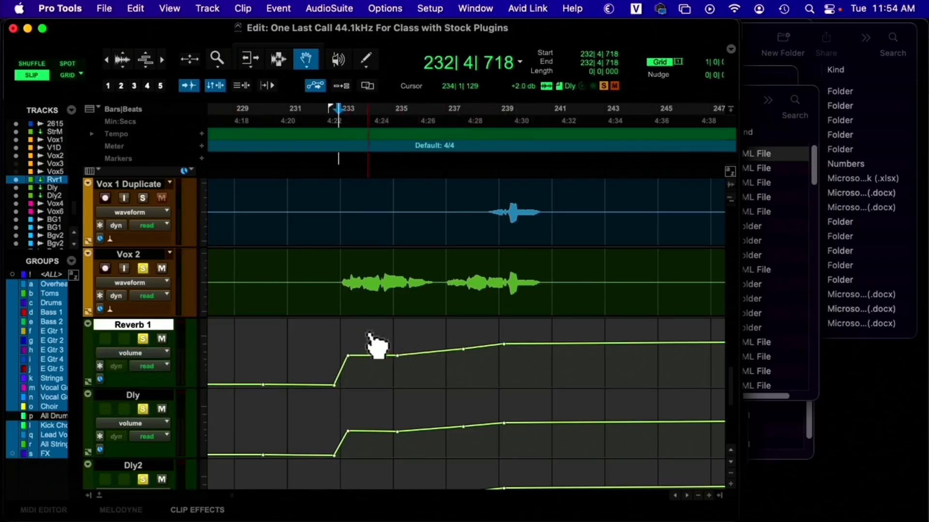
key("space")
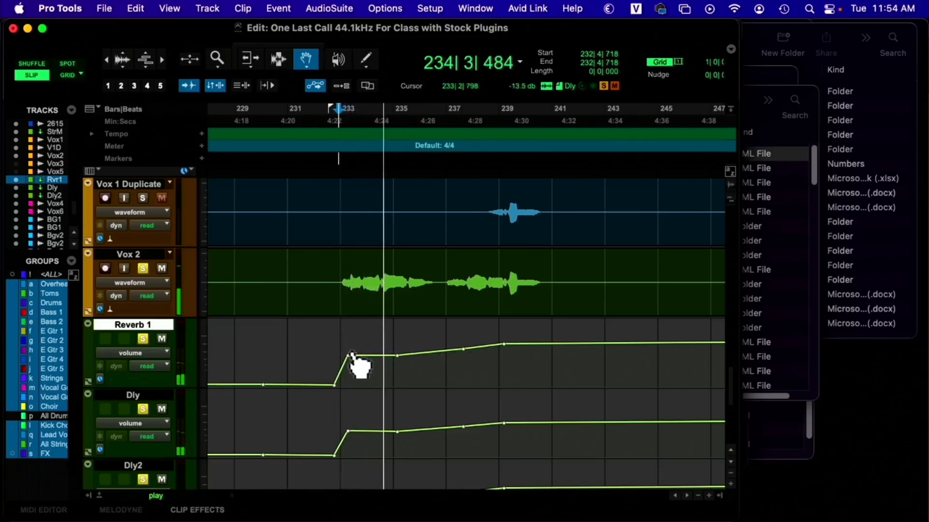
left_click_drag(351, 355, 345, 359)
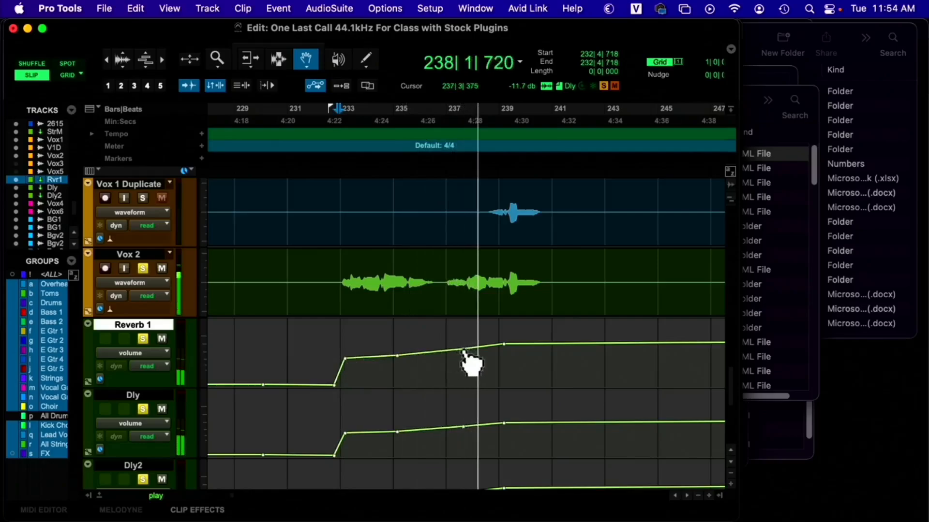
left_click_drag(463, 350, 469, 350)
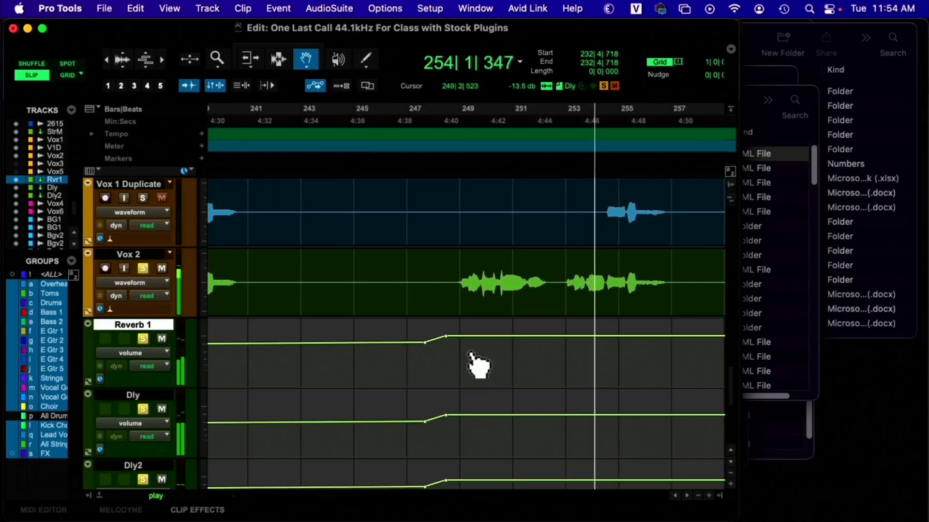
- Lower Reverb 1's volume breakpoint near bar 248 to -1.1 dB together with the grouped delays, and review the whole curve
left_click(445, 336)
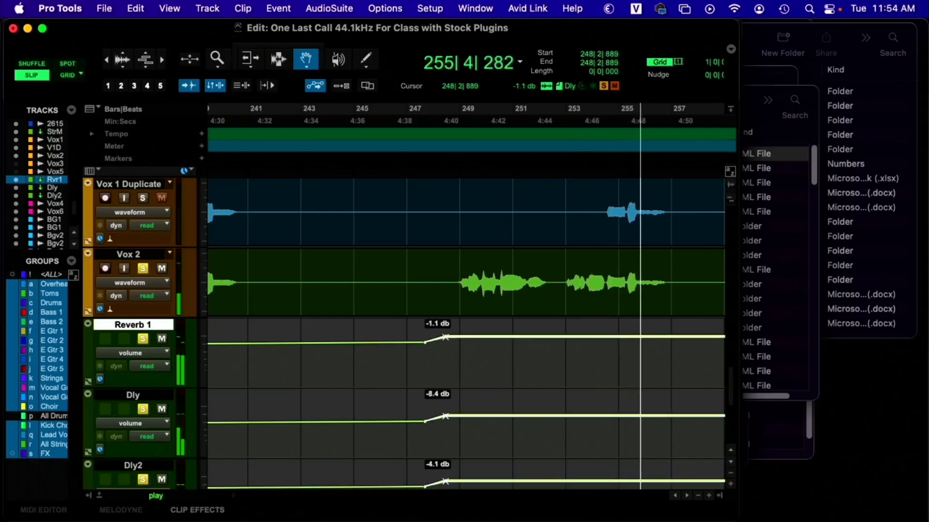
scroll(431, 345, "left", 1)
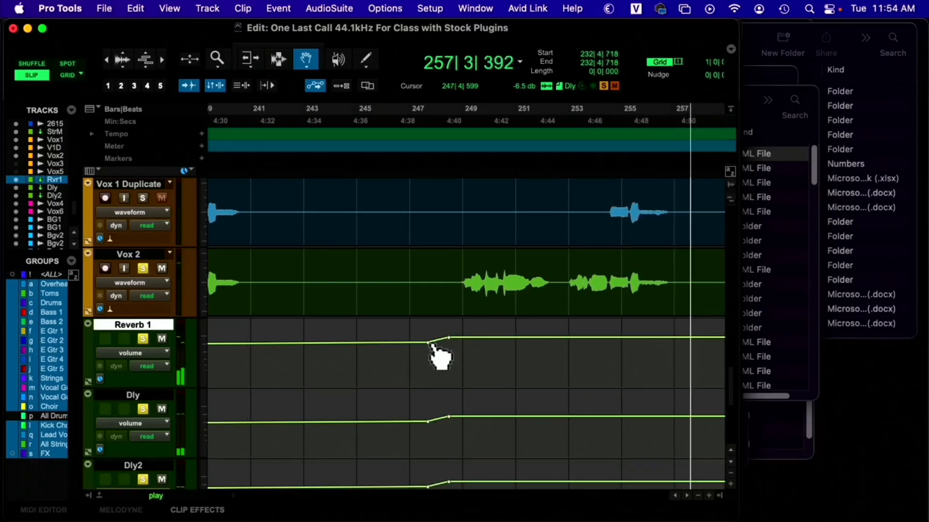
scroll(432, 345, "right", 20)
scroll(432, 346, "left", 4)
scroll(430, 344, "left", 20)
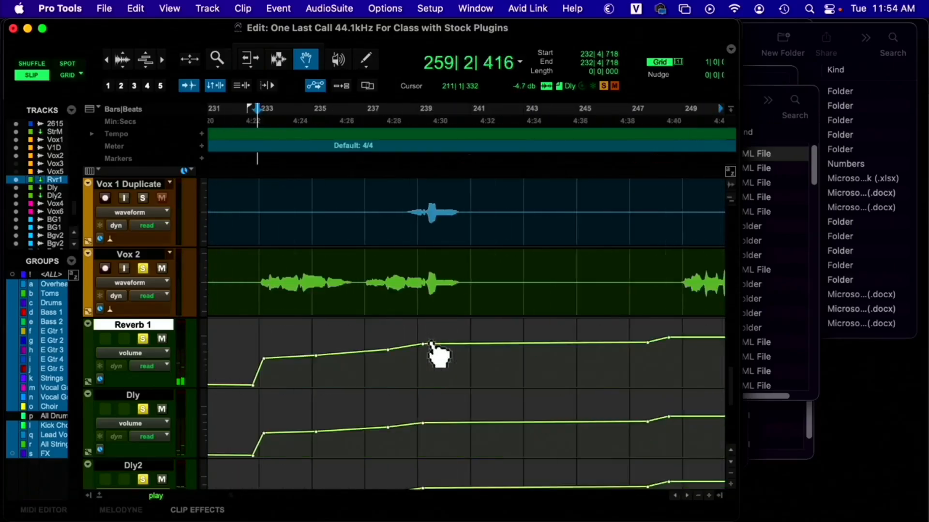
- Fit the whole session in view, go to the violin and viola tracks, and play their ending from 275|3|475
scroll(434, 350, "left", 4)
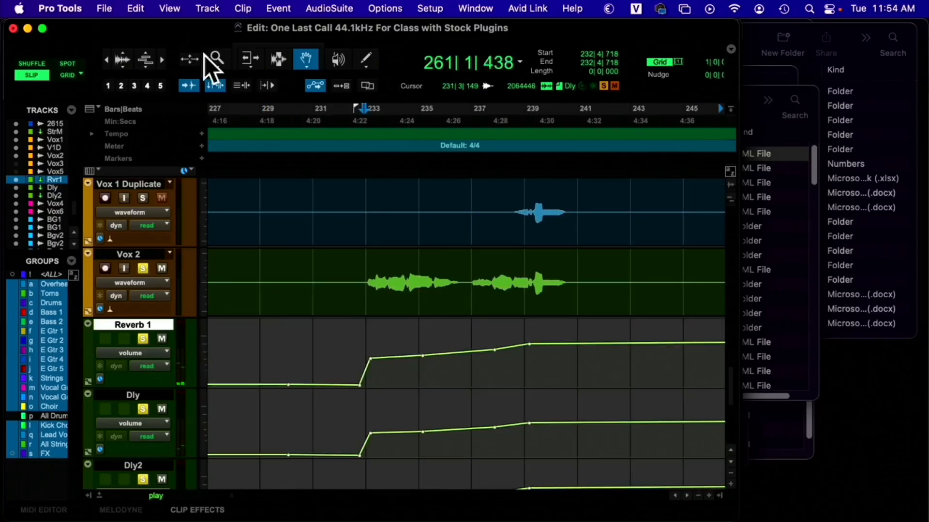
double_click(220, 55)
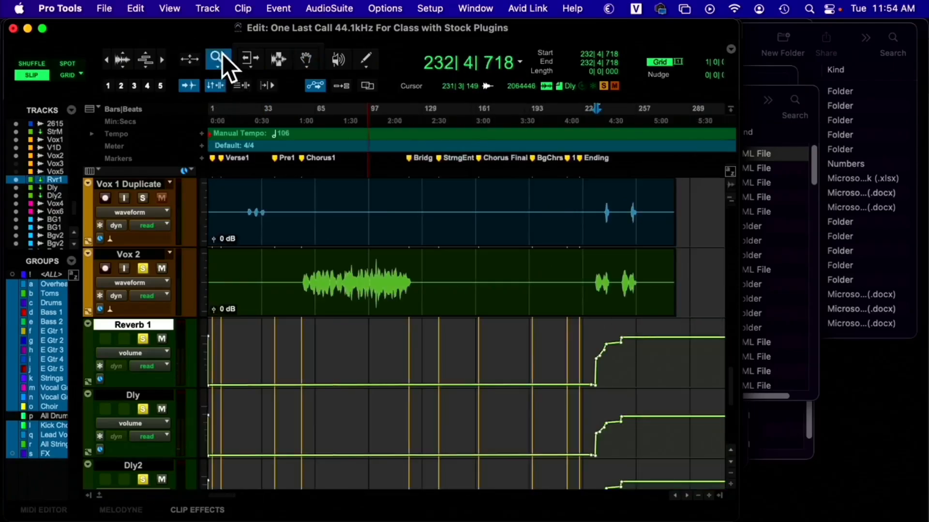
scroll(545, 254, "right", 10)
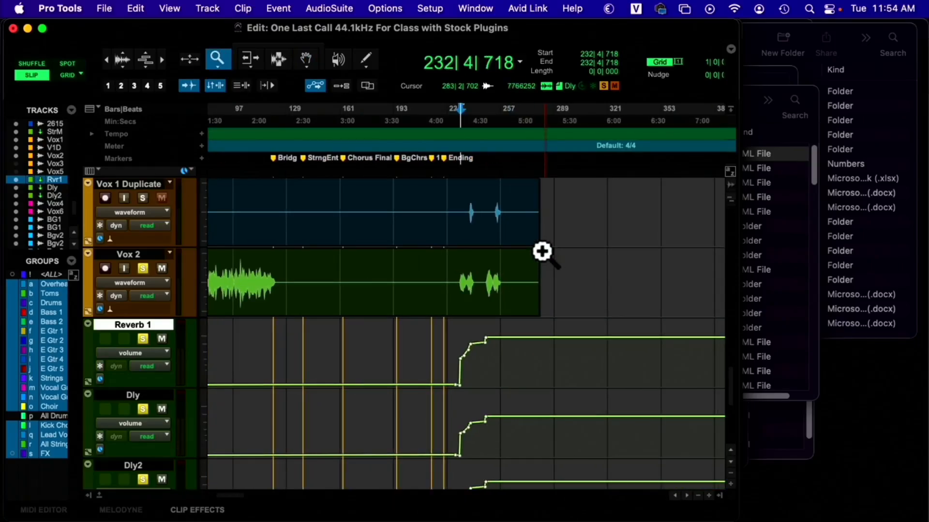
left_click(301, 59)
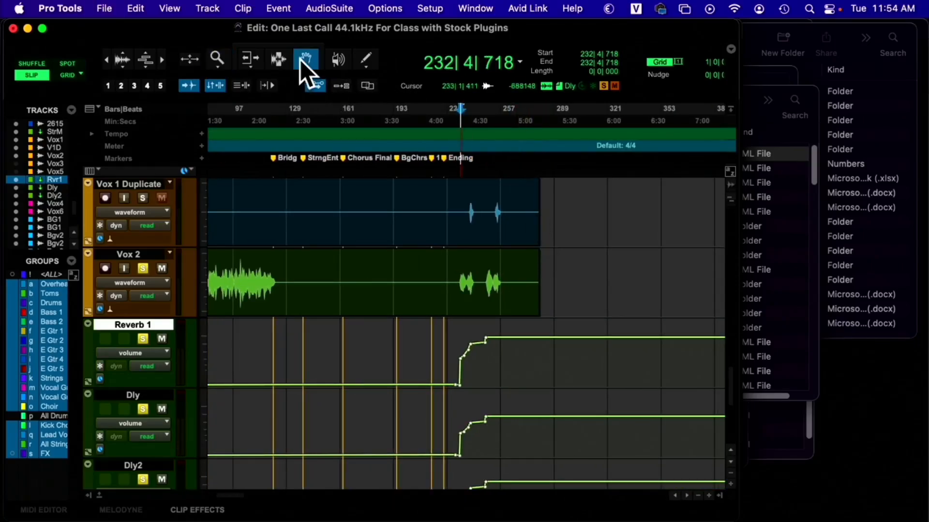
scroll(498, 300, "up", 5)
scroll(503, 312, "up", 10)
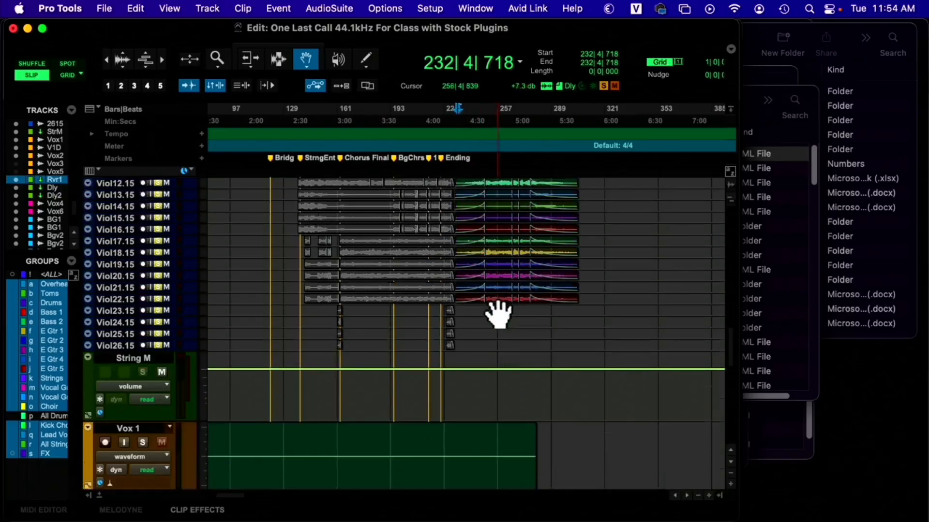
scroll(498, 310, "up", 7)
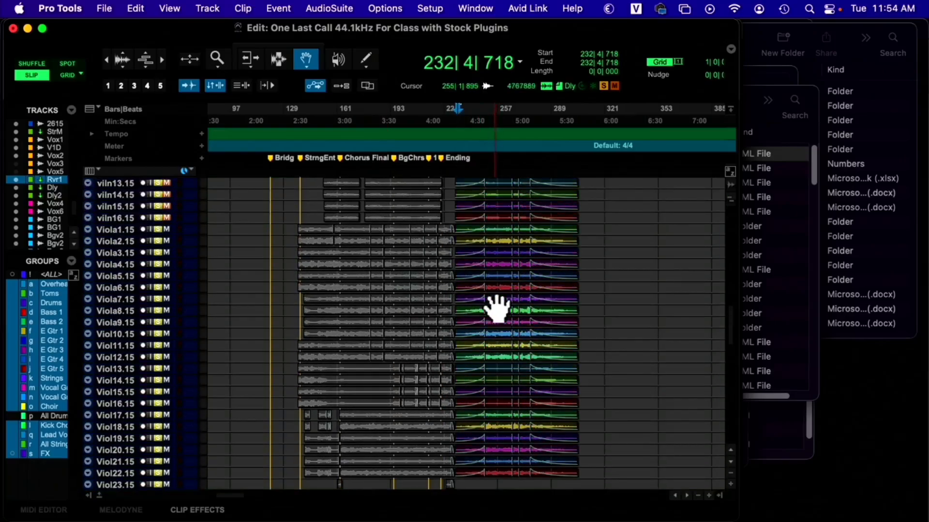
scroll(498, 307, "up", 5)
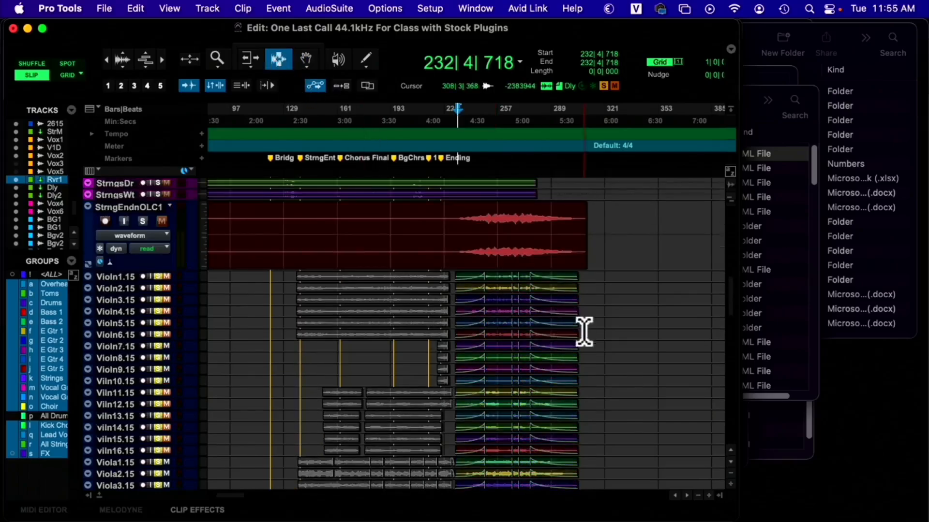
left_click(529, 311)
key("space")
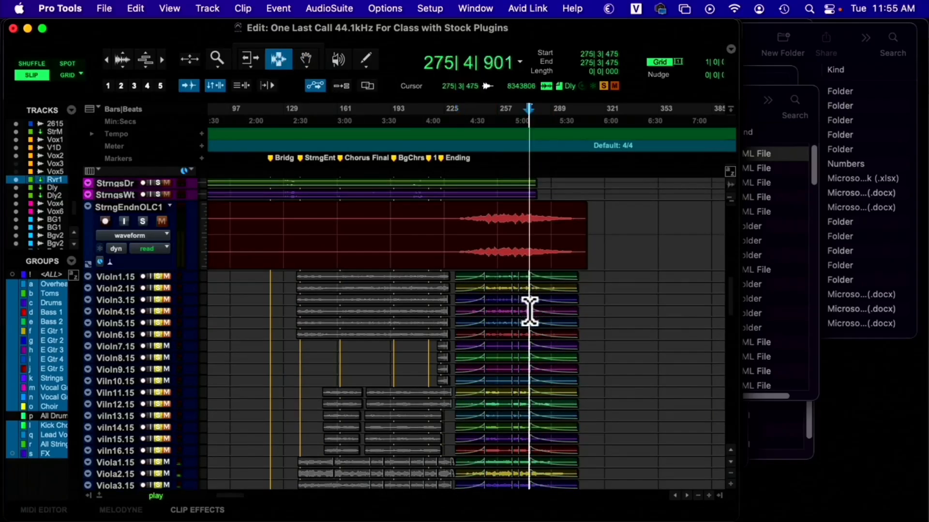
- Open the H-Reverb on String M, set its reverb time to 4.22 seconds, and lower the decay envelope's middle point slightly
key("super+equal")
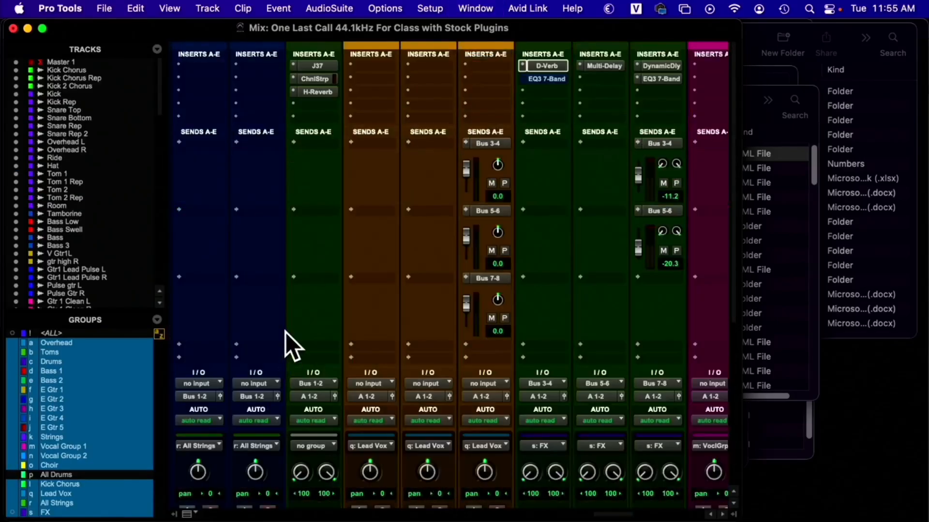
left_click(324, 91)
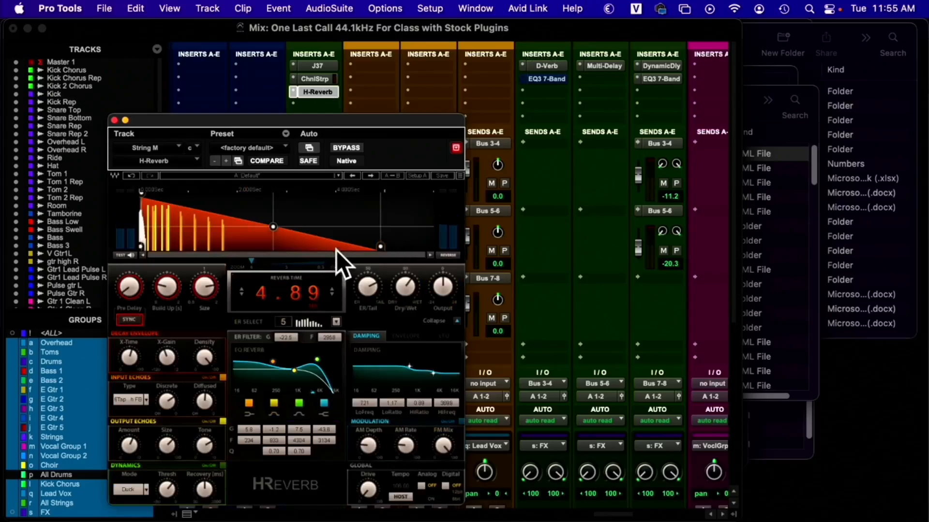
left_click_drag(310, 285, 309, 302)
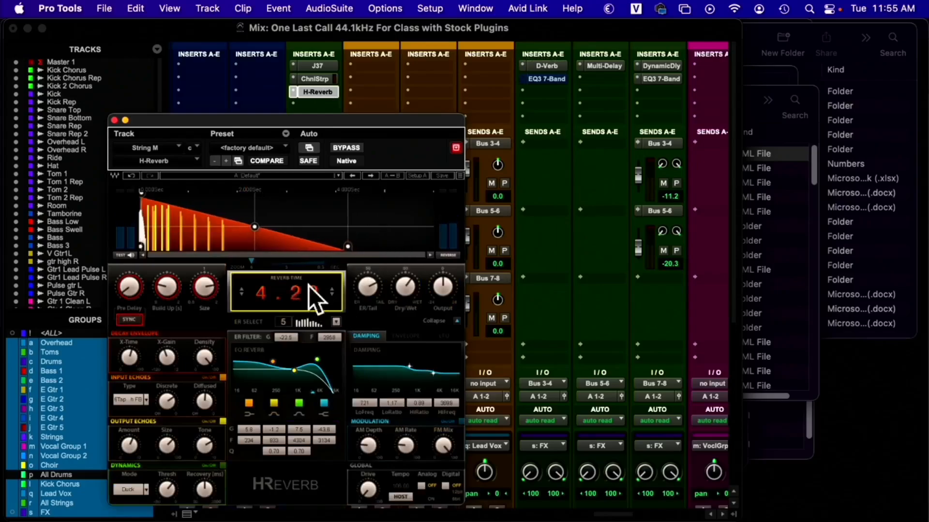
left_click_drag(255, 226, 253, 234)
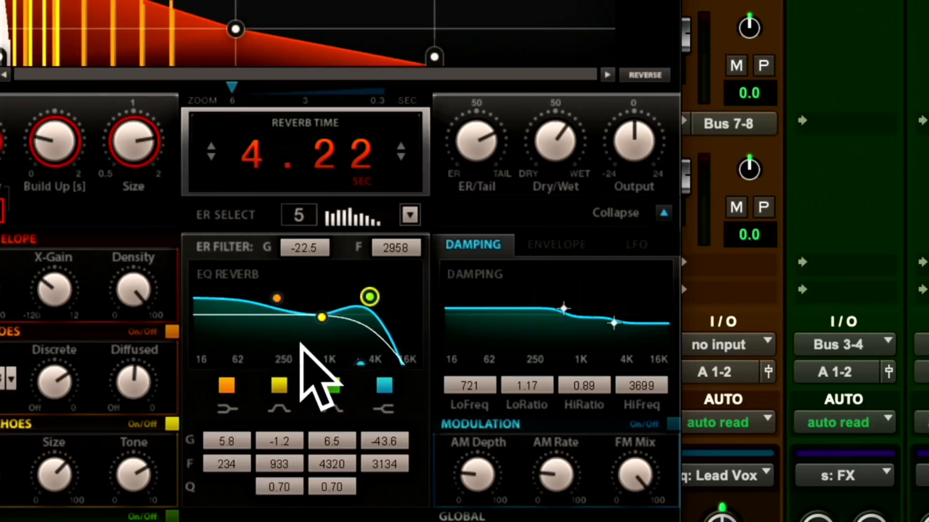
- Enable plug-in automation for H-Reverb's Dry/Wet and Reverb Size parameters
scroll(301, 344, "up", 3)
scroll(301, 344, "down", 3)
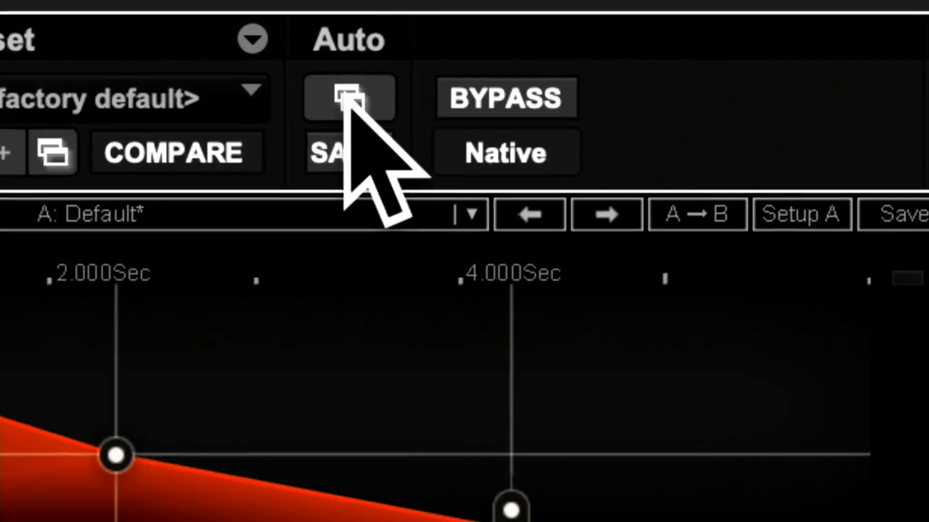
left_click(347, 101)
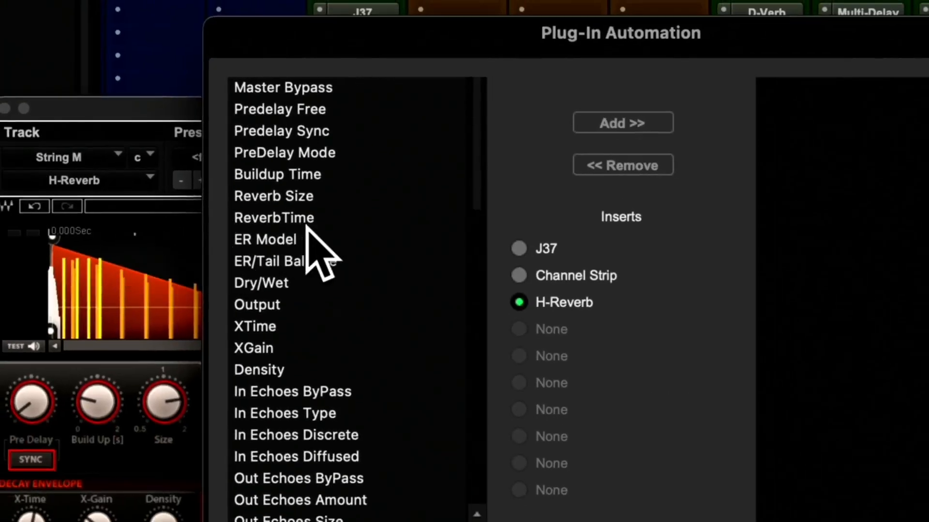
left_click(318, 283)
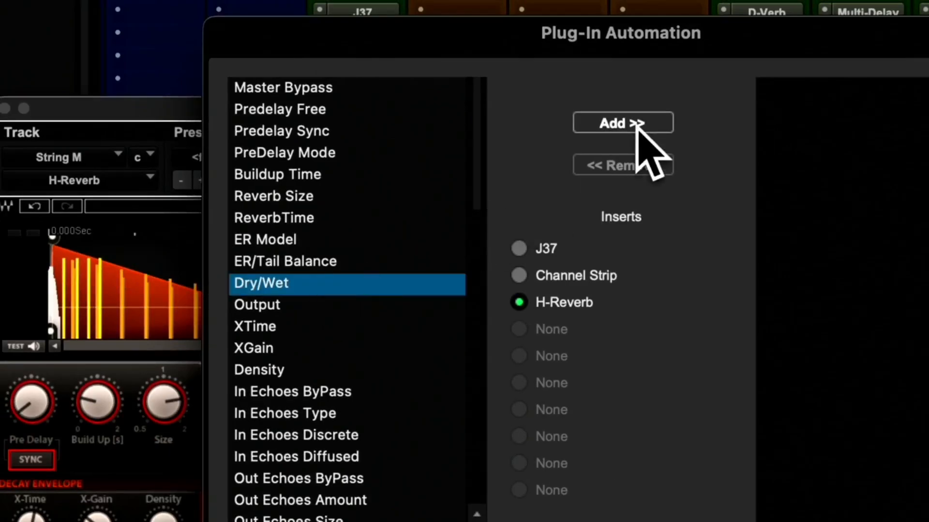
left_click(633, 121)
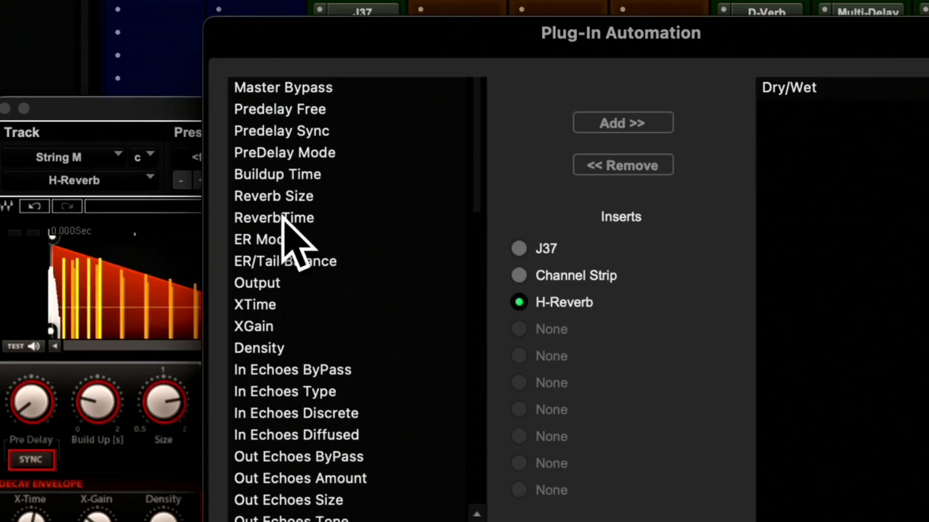
left_click(303, 198)
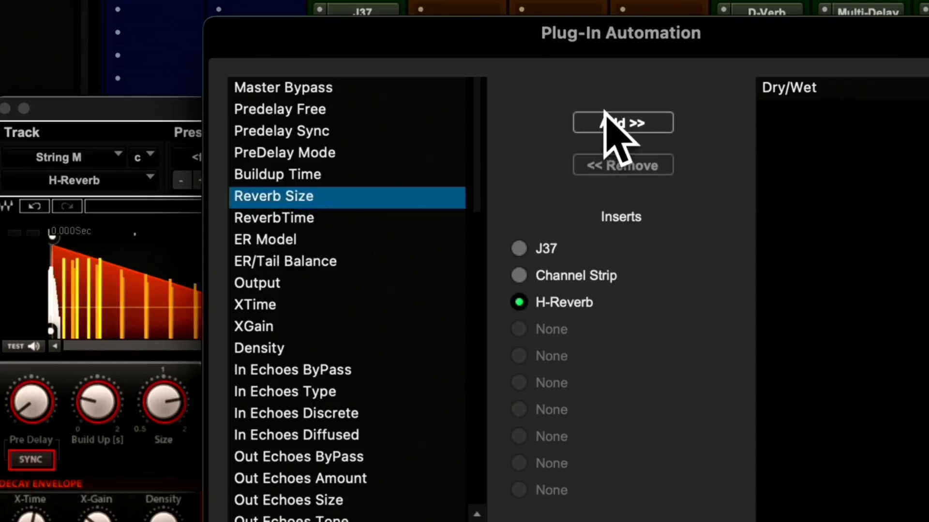
left_click(604, 116)
- Add EQ LoShelf Gain to H-Reverb's automated parameters and accept the plug-in automation settings
scroll(410, 184, "down", 3)
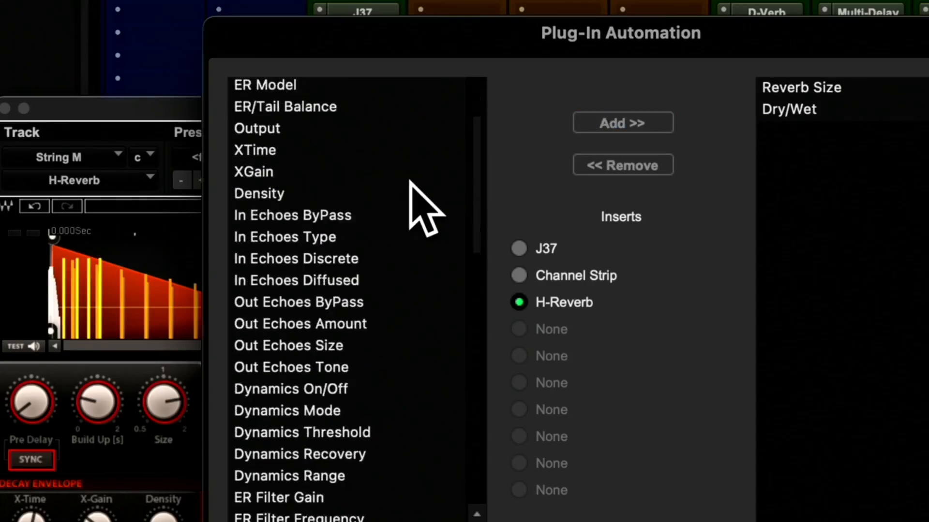
scroll(410, 183, "down", 3)
scroll(410, 182, "down", 3)
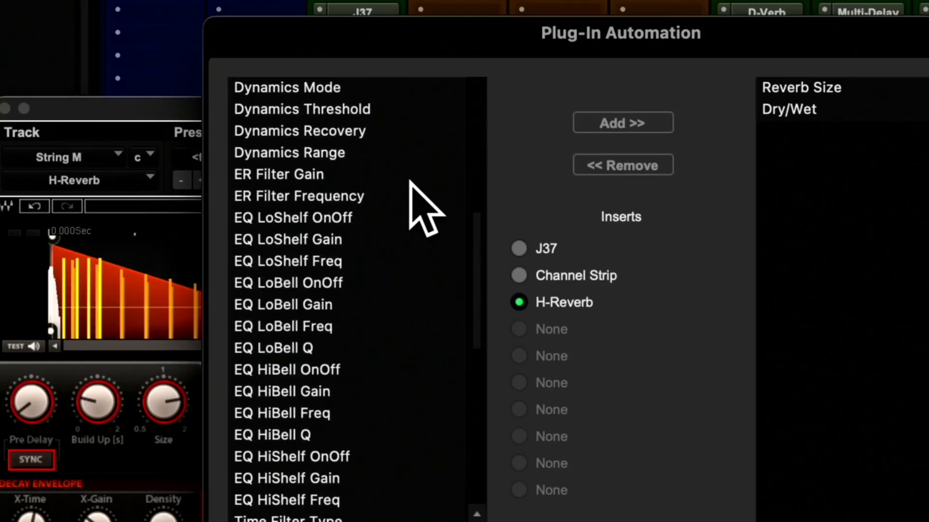
scroll(410, 183, "down", 3)
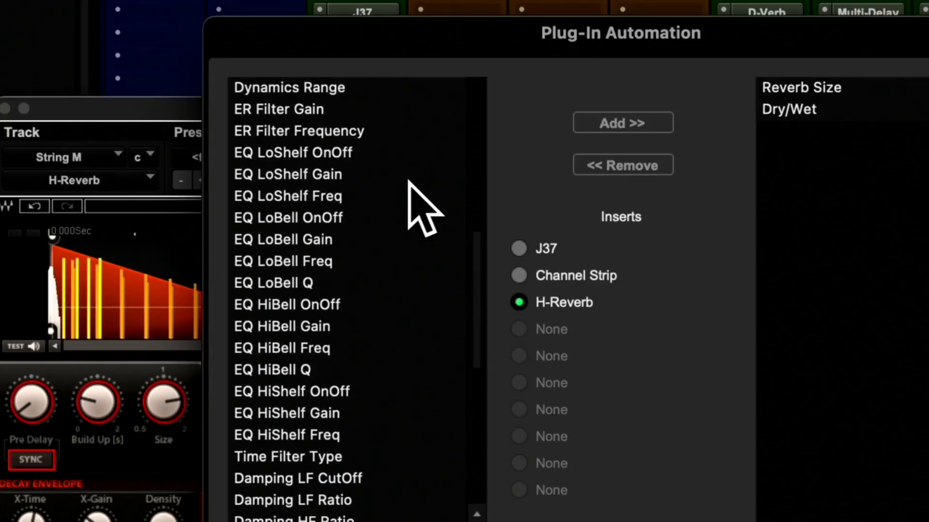
left_click(360, 175)
left_click(600, 121)
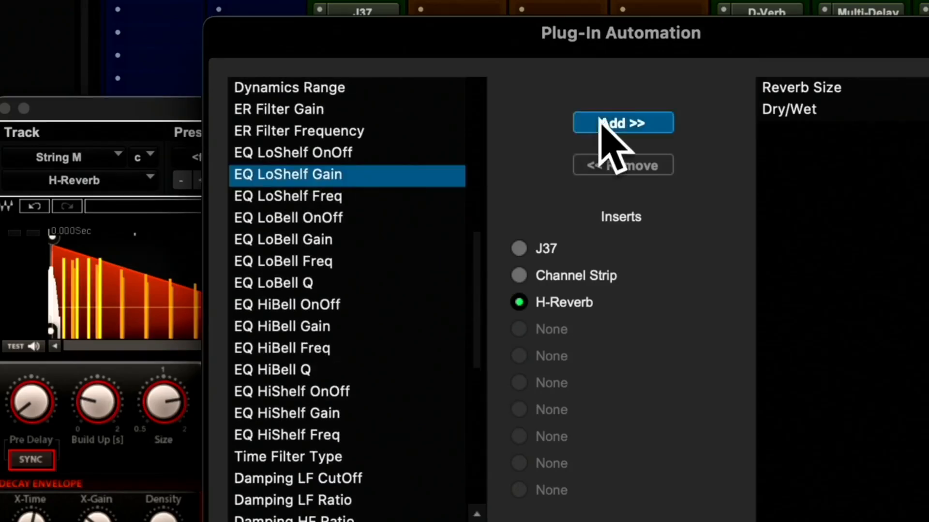
left_click_drag(686, 42, 527, 40)
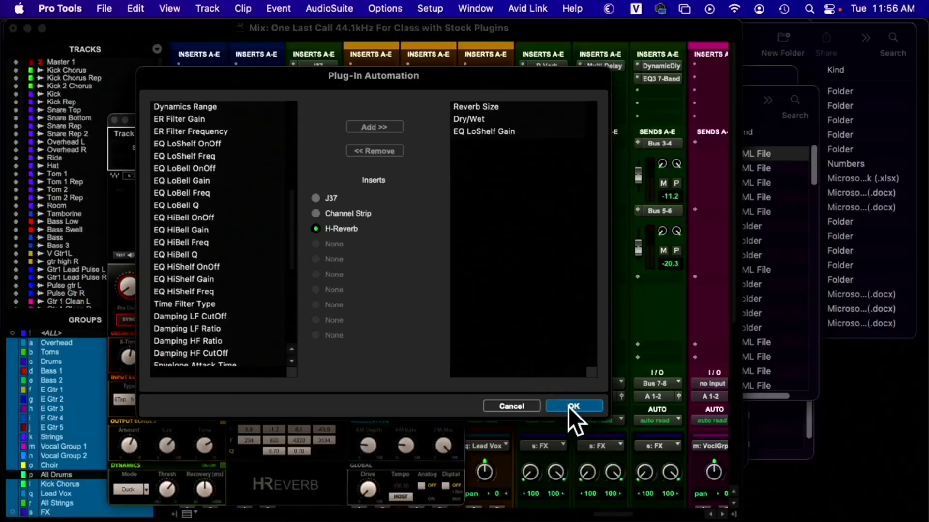
left_click(568, 407)
- Return to the Edit window, close the H-Reverb window, and display H-Reverb's Dry/Wet automation on the String M track
key("super+equal")
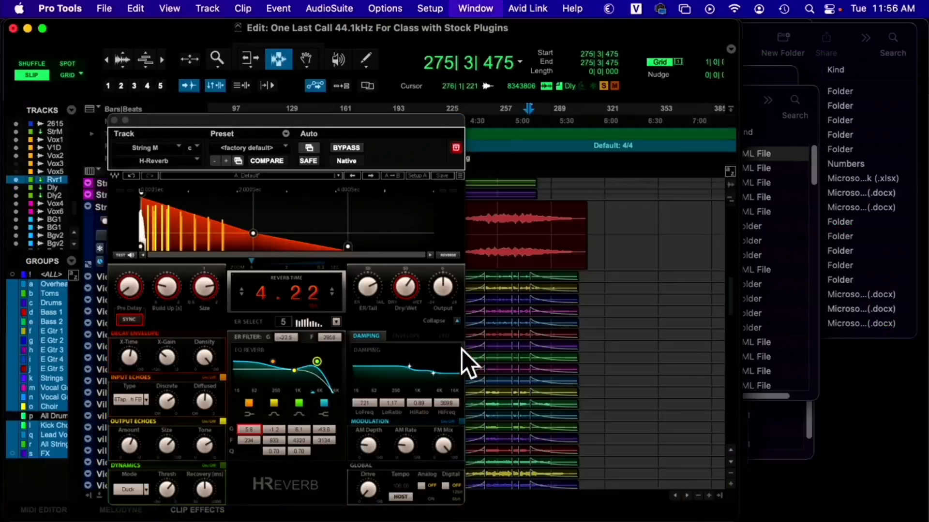
left_click_drag(251, 120, 561, 94)
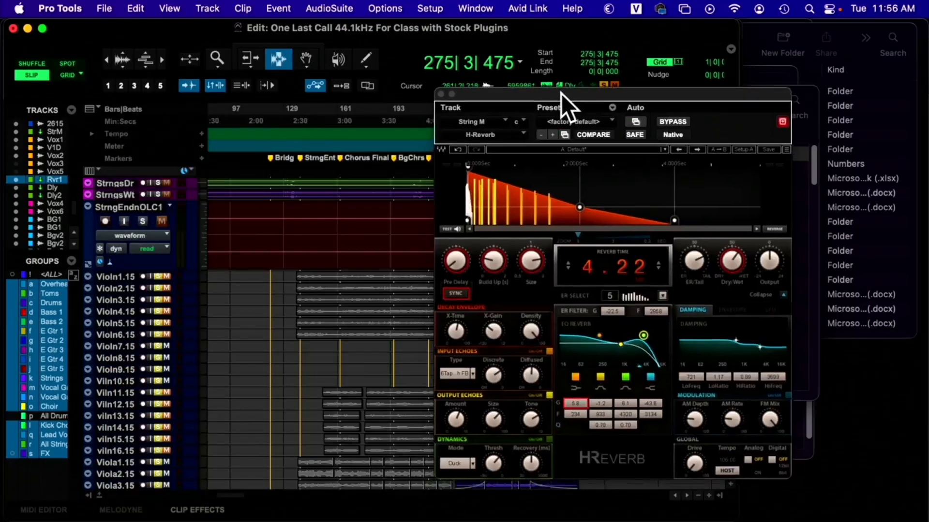
left_click(441, 91)
scroll(489, 255, "down", 15)
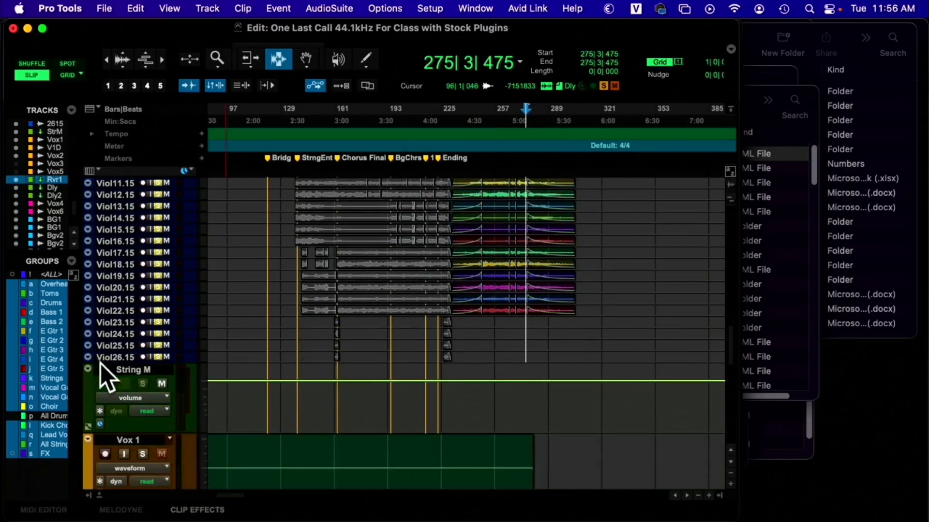
left_click(123, 370)
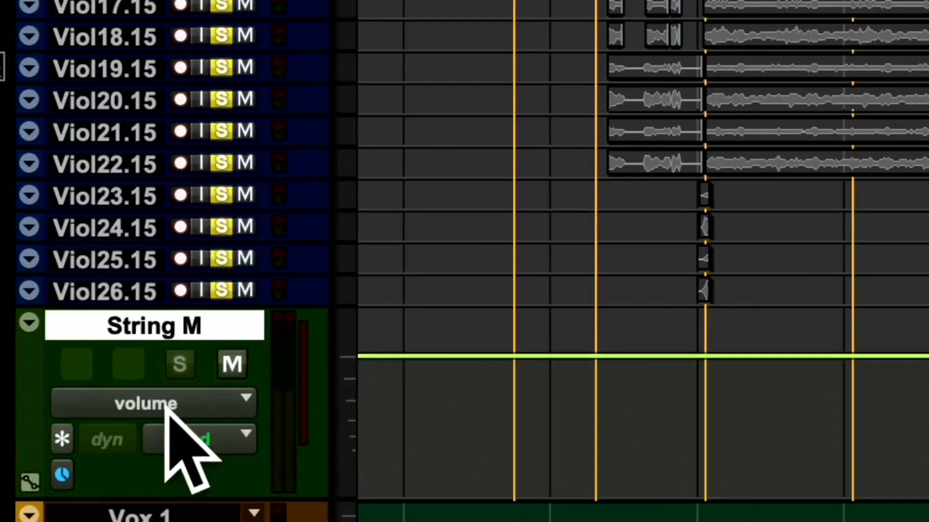
left_click(166, 405)
mouse_move(307, 460)
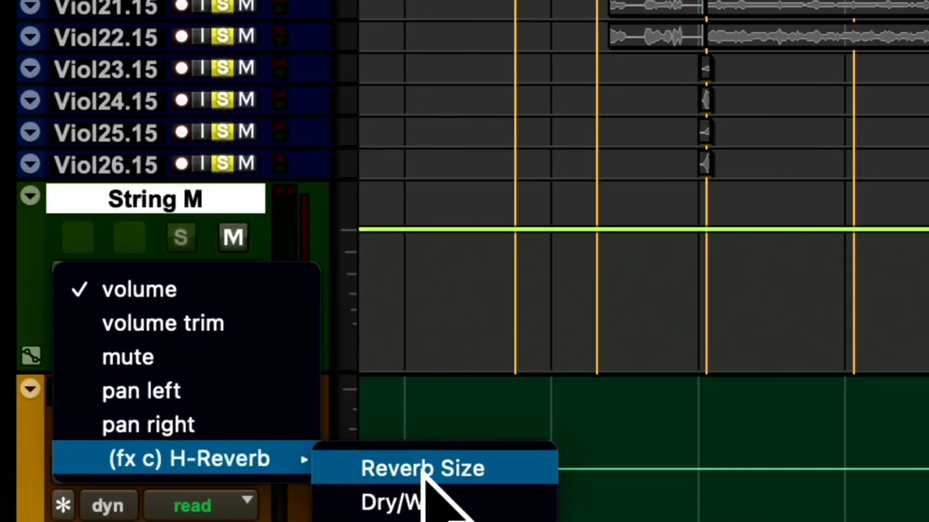
left_click(441, 498)
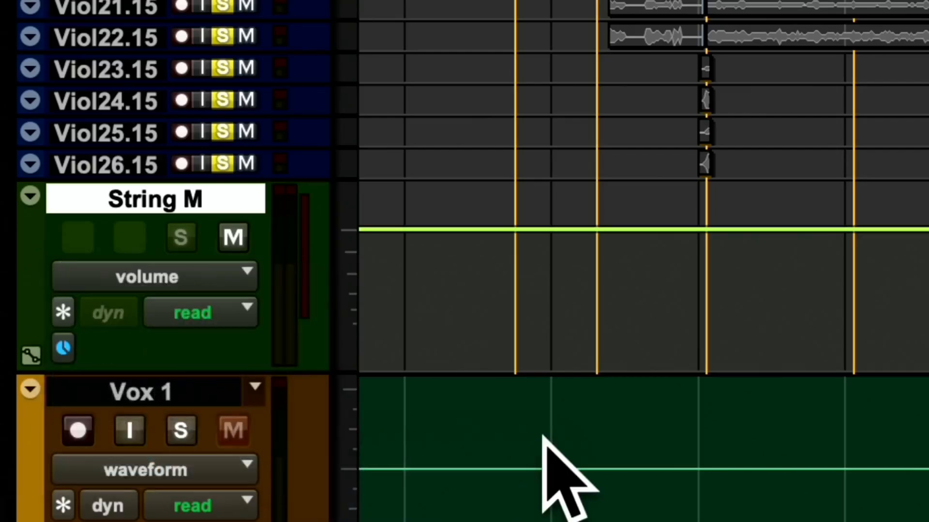
- Ramp String M's Dry/Wet automation up from a breakpoint at 275|3|475 to a second one at the maximum near bar 290
scroll(797, 336, "right", 10)
scroll(786, 339, "left", 5)
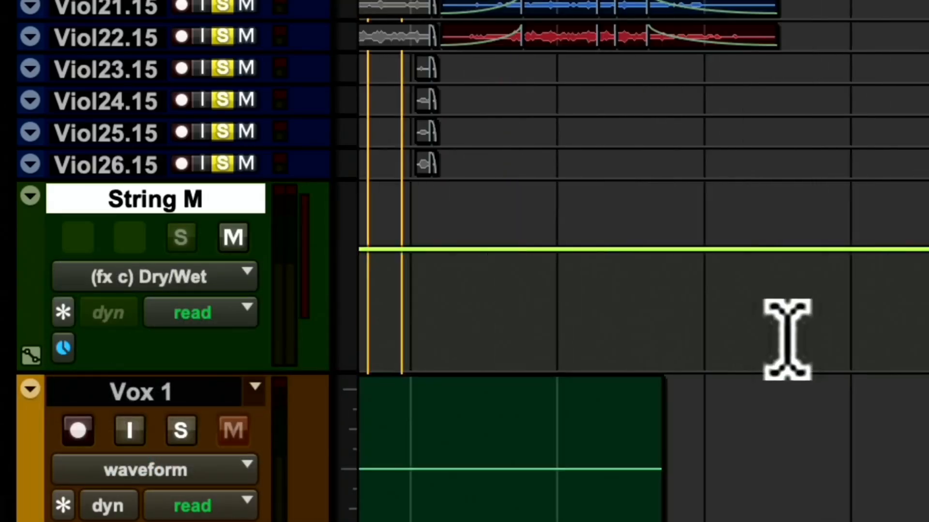
scroll(624, 333, "up", 3)
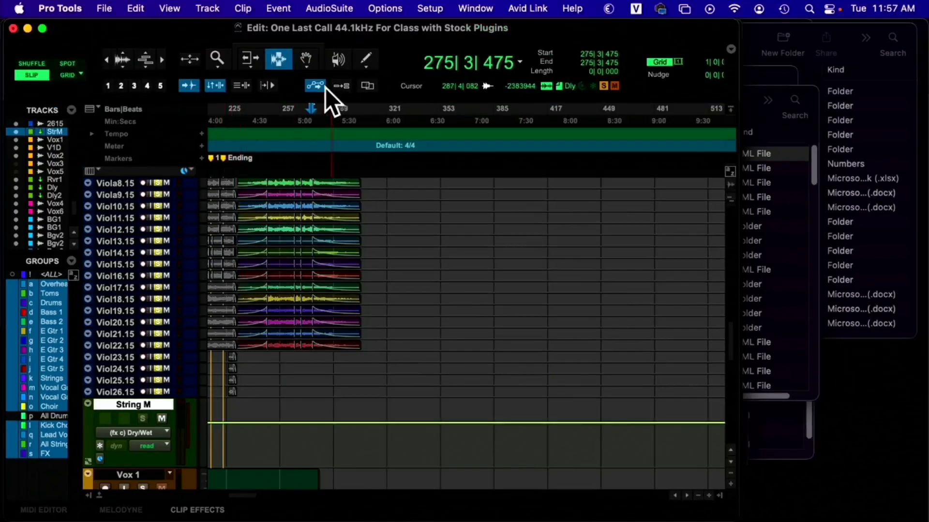
left_click(307, 59)
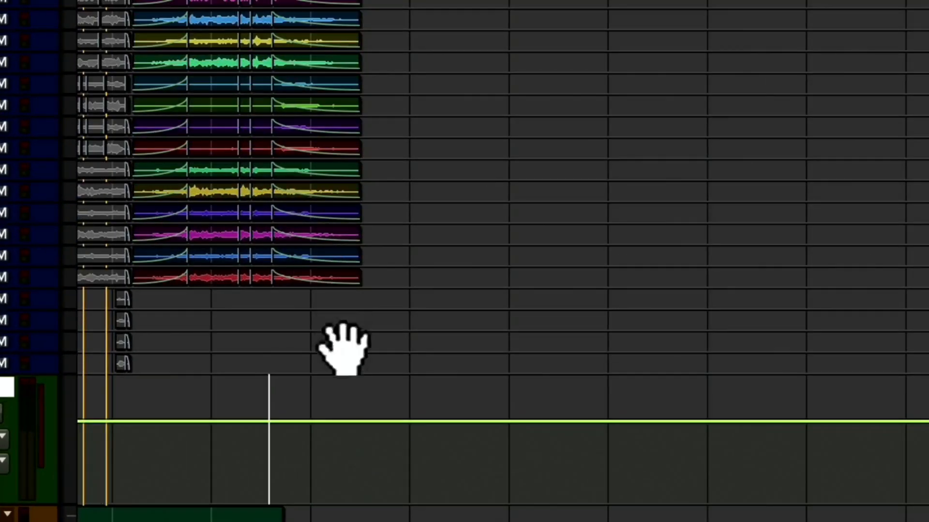
left_click(271, 421)
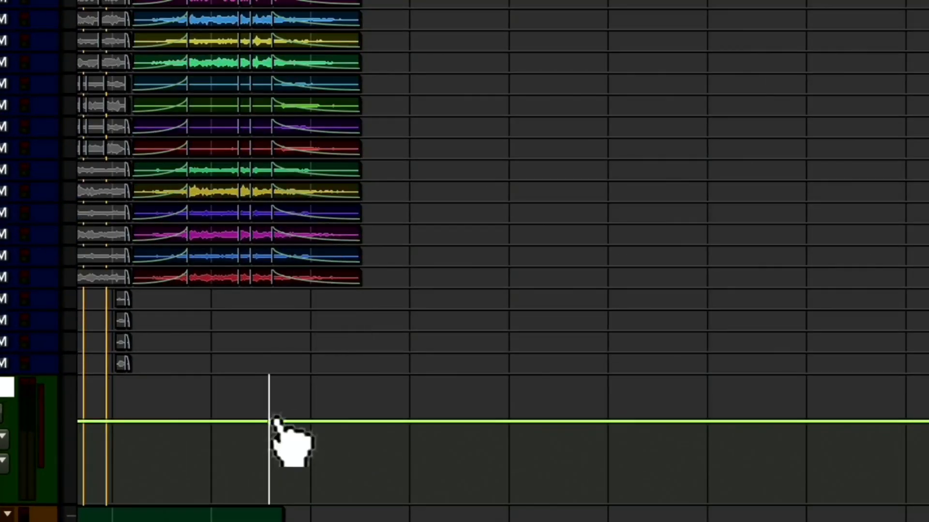
left_click_drag(286, 422, 332, 378)
scroll(342, 379, "left", 5)
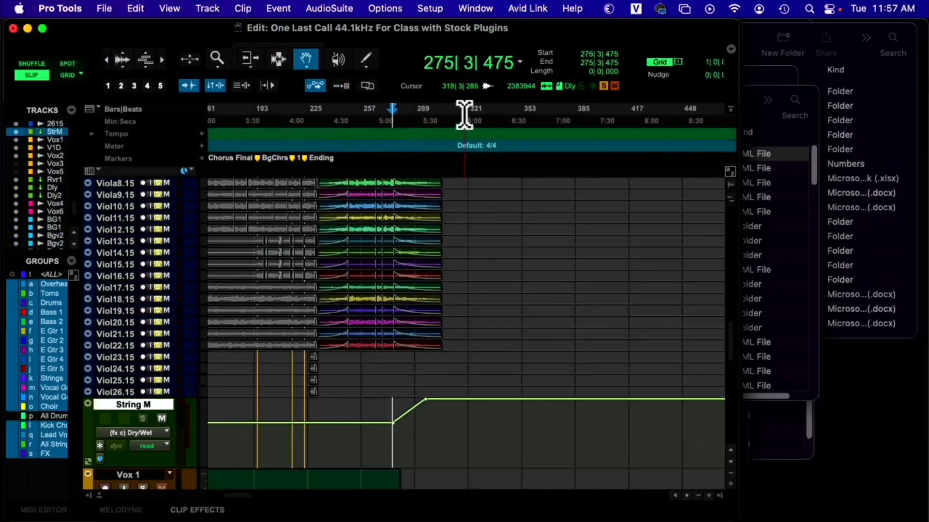
- Reopen String M's H-Reverb from the Mix window and show it over the Edit window beside the Dry/Wet automation
key("super+equal")
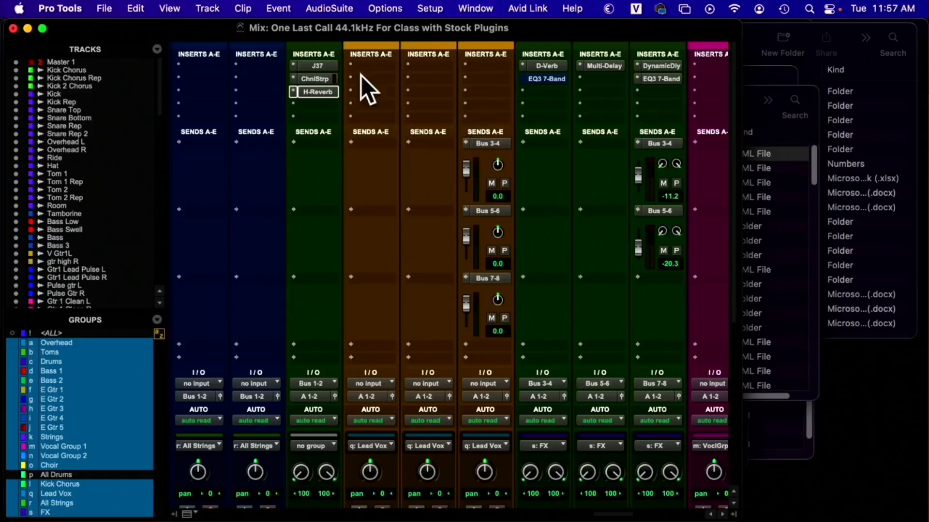
left_click(319, 92)
key("super+equal")
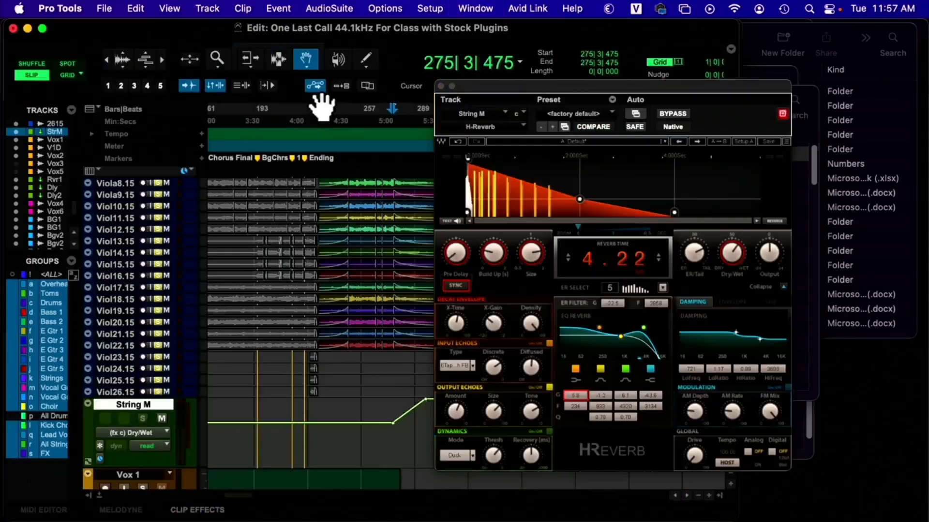
- Play the string ending from 275|3|475 to hear the Dry/Wet automation ramp
key("space")
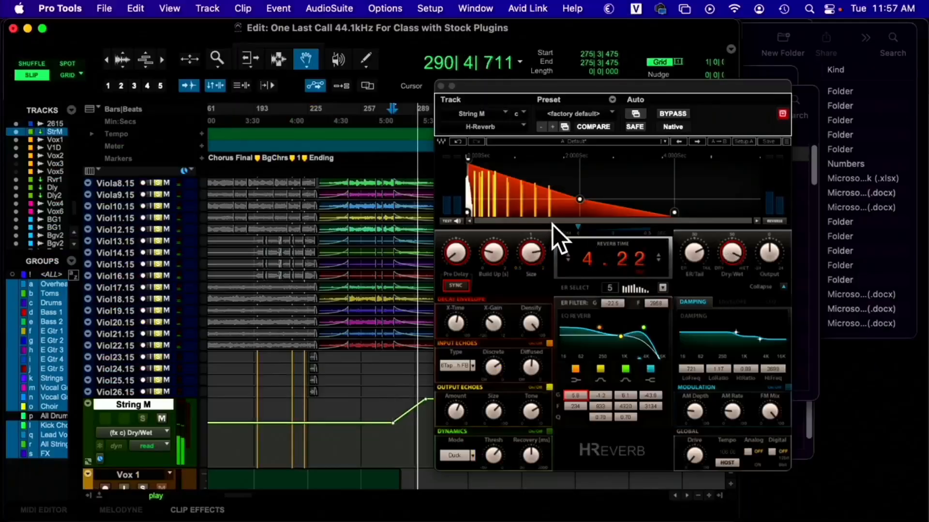
key("space")
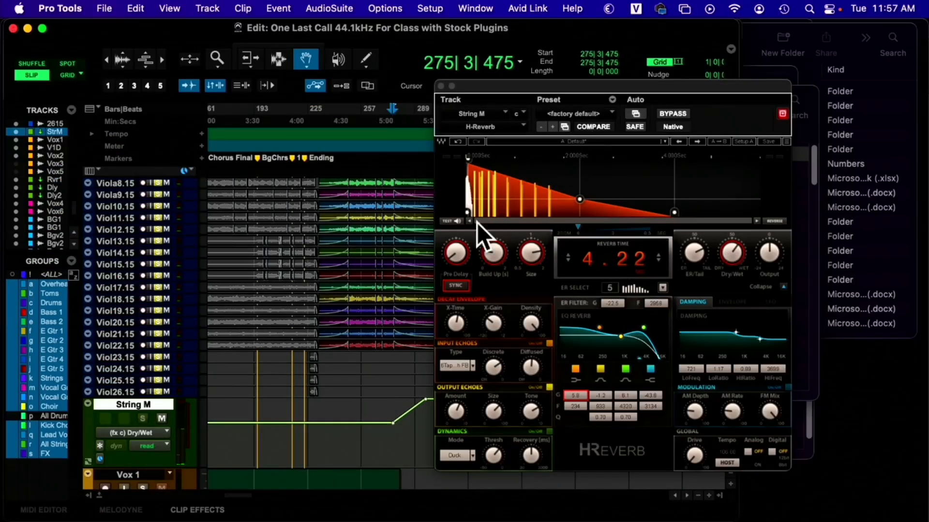
- Display H-Reverb's Reverb Size automation on String M, ramp it up from about 275|3|475 to 2.00 near bar 287, and audition the ending
left_click(165, 433)
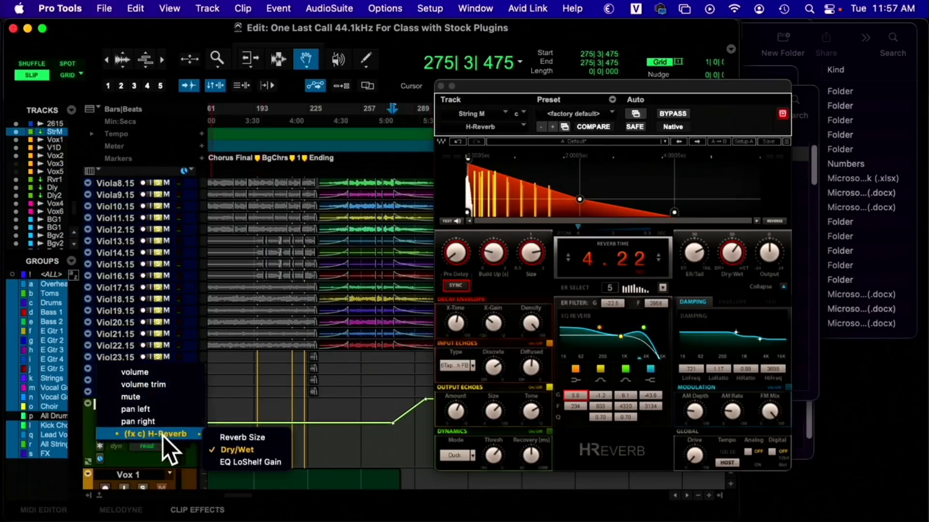
left_click(238, 436)
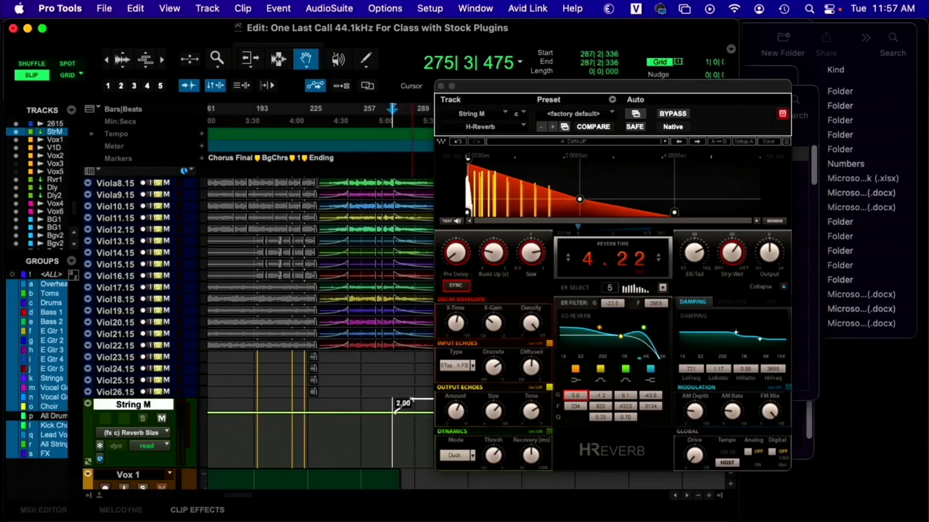
left_click(407, 413)
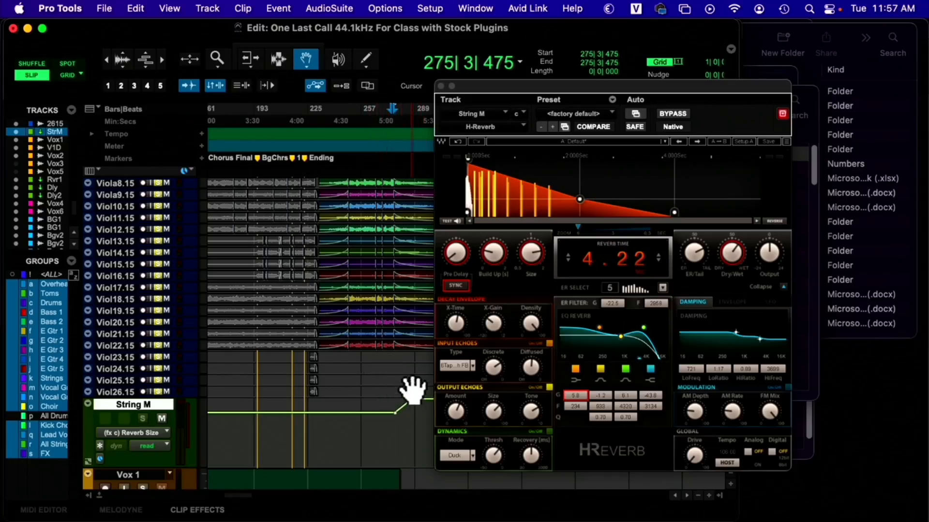
key("space")
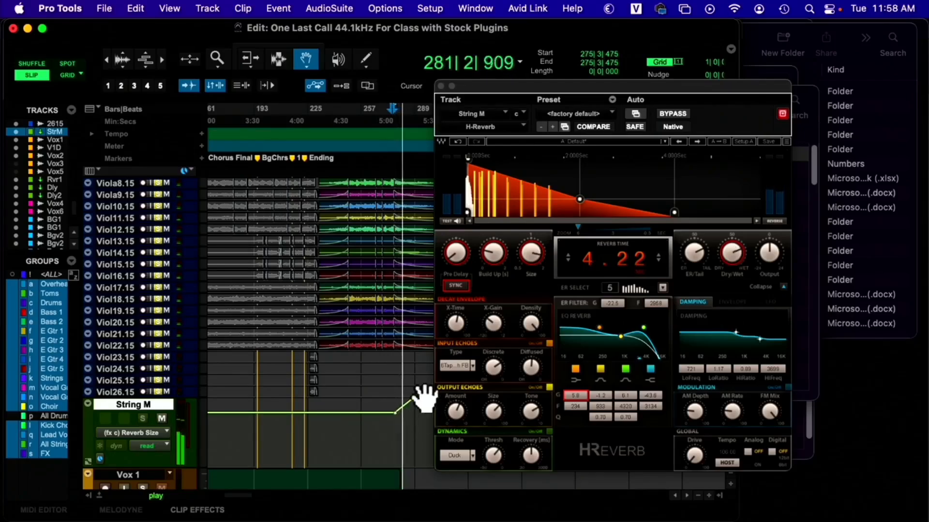
key("space")
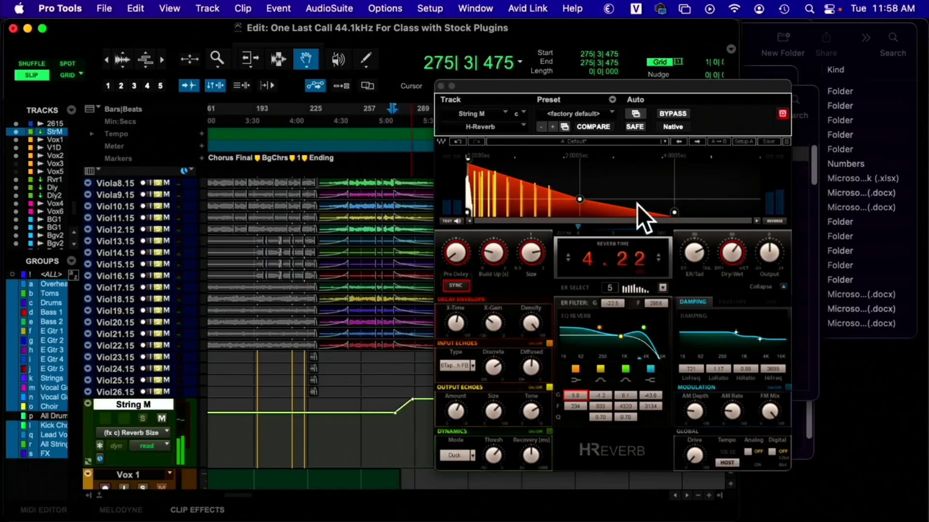
- Add ReverbTime to H-Reverb's automated parameters and accept the plug-in automation settings
left_click(634, 111)
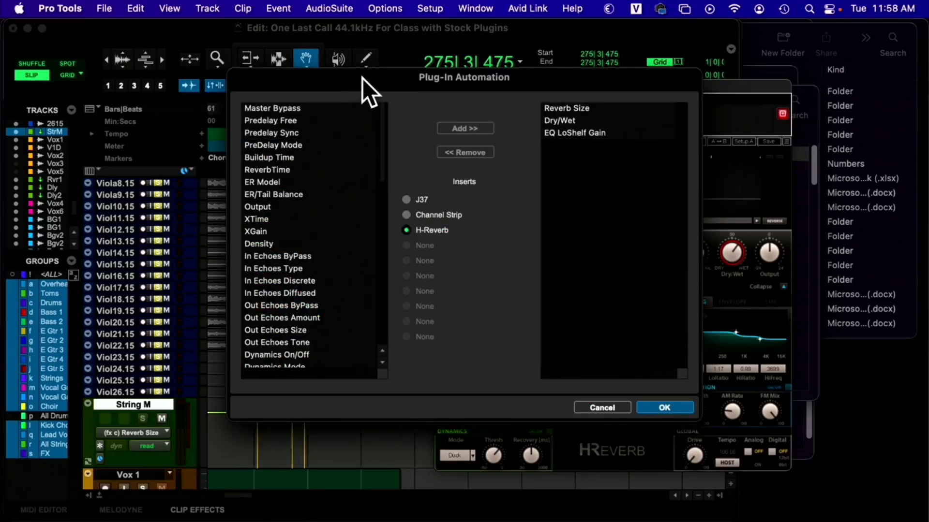
left_click_drag(362, 78, 227, 89)
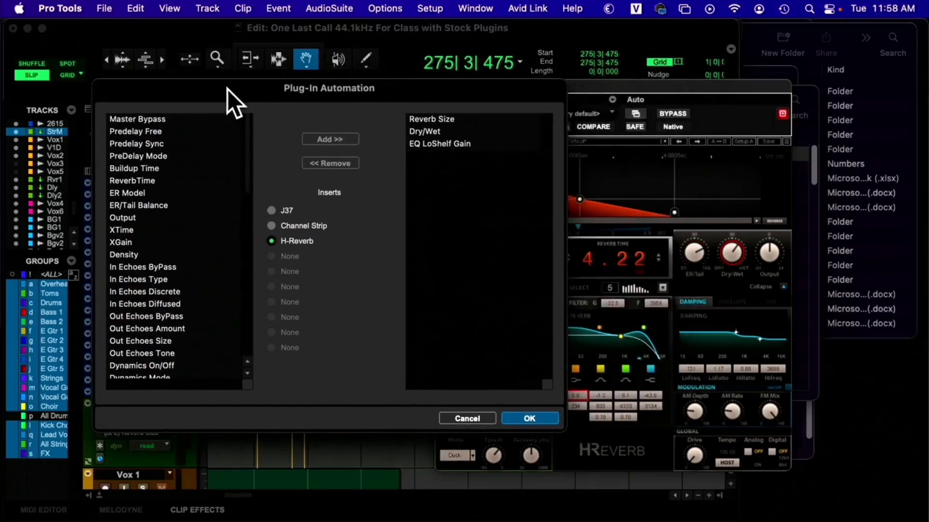
left_click(189, 179)
left_click(344, 138)
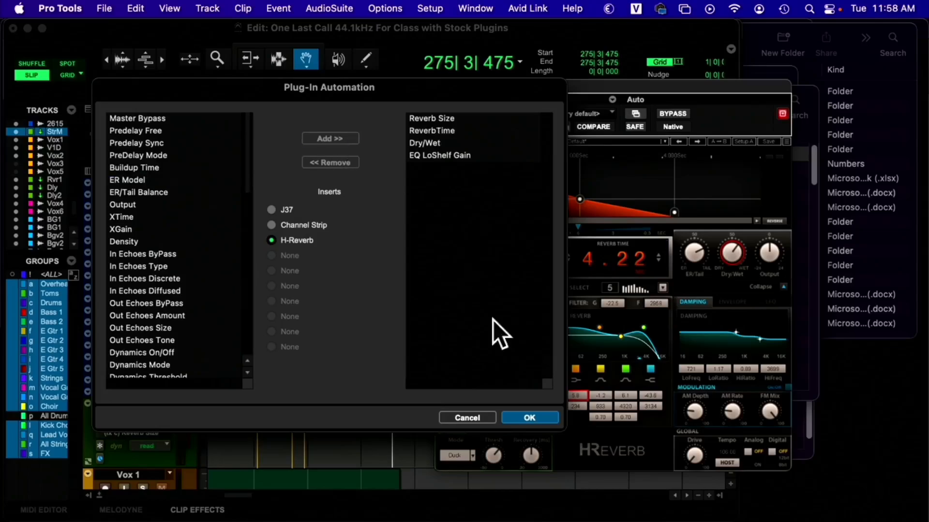
left_click(523, 418)
- Display the ReverbTime automation on String M and ramp it up from about 275|3|475 to the maximum near bar 290
left_click(161, 434)
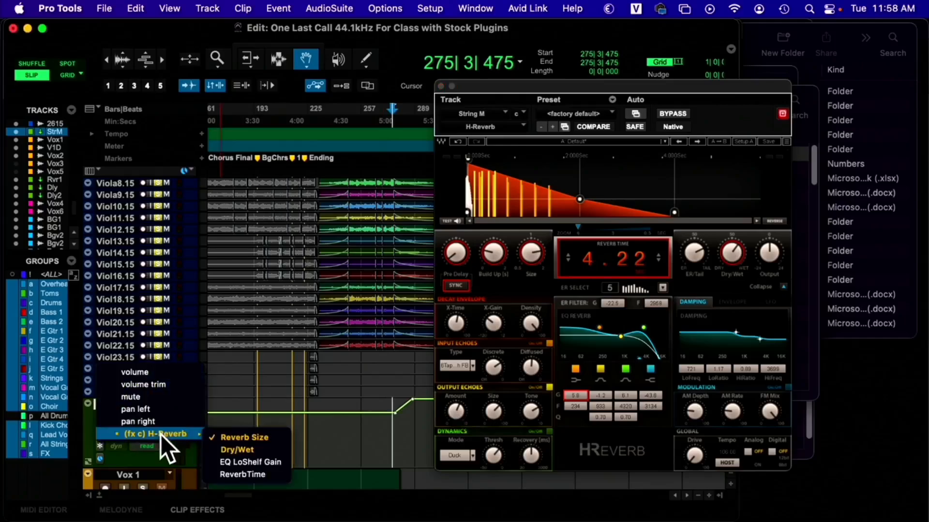
mouse_move(199, 434)
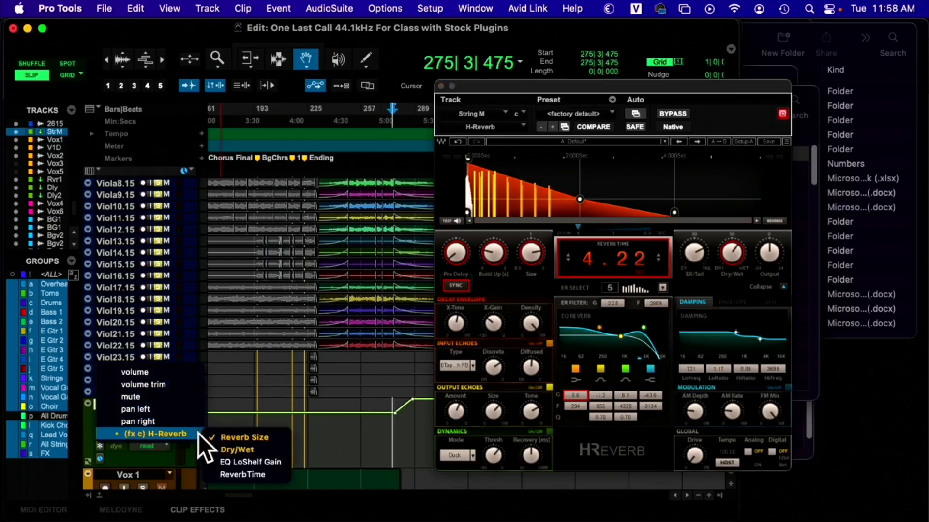
left_click(265, 476)
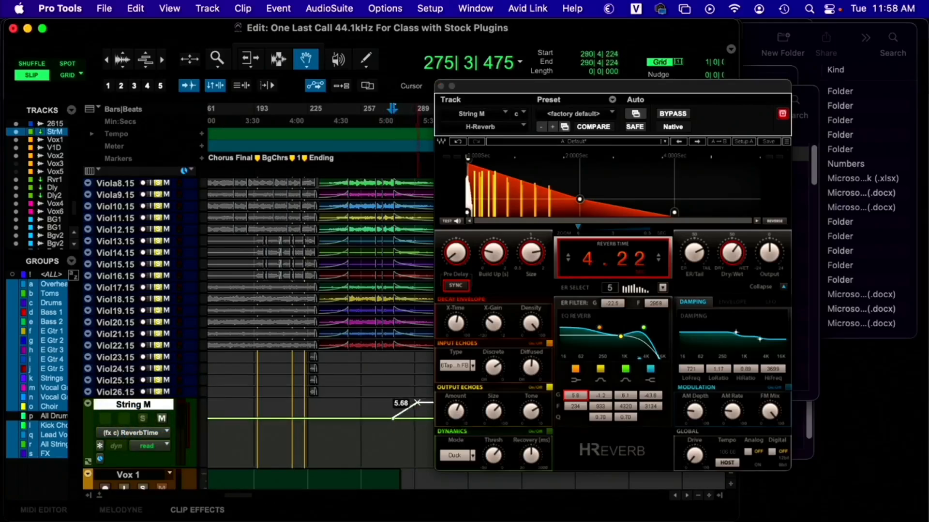
- Display String M's EQ LoShelf Gain automation, ramp it up to the maximum from about 275|3|475, and play the ending
left_click(155, 432)
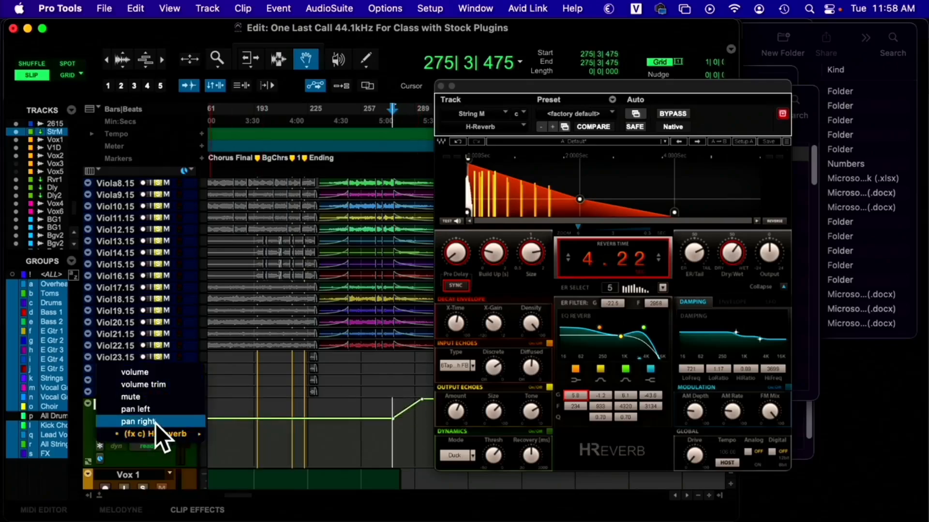
mouse_move(165, 433)
left_click(258, 462)
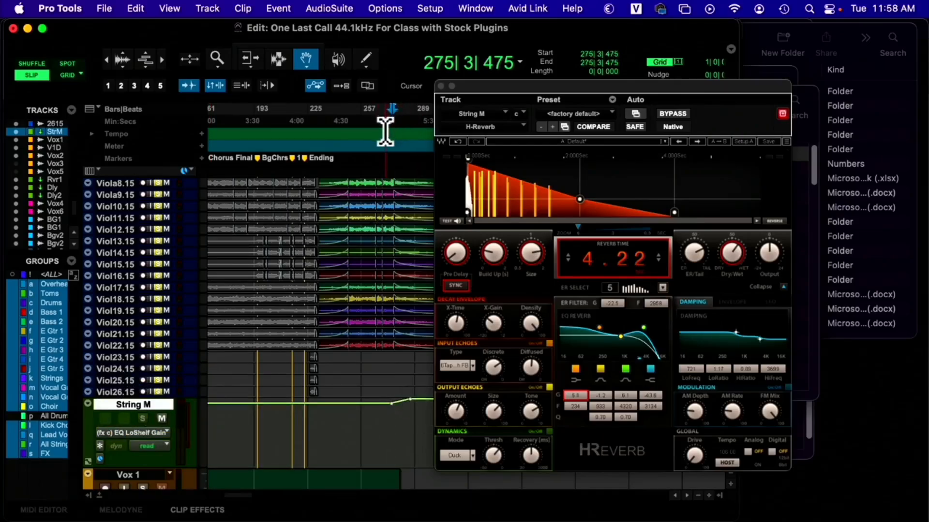
key("space")
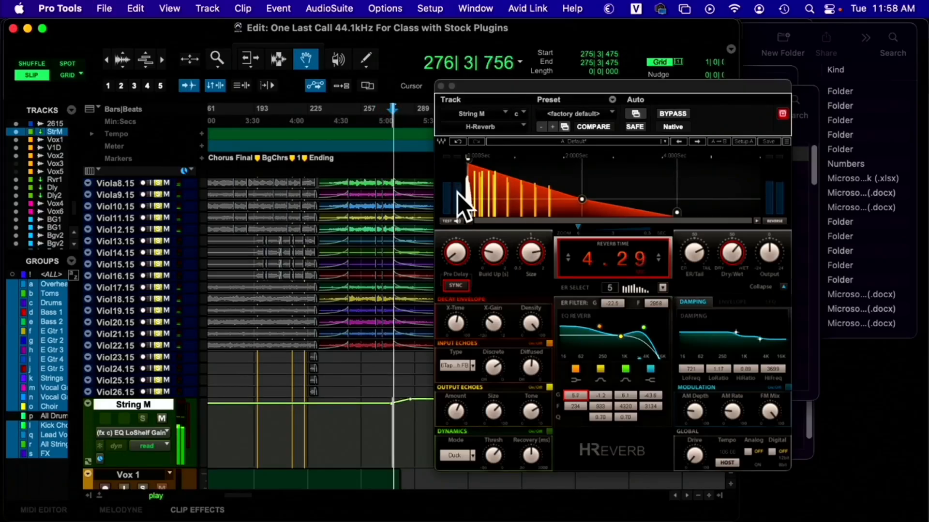